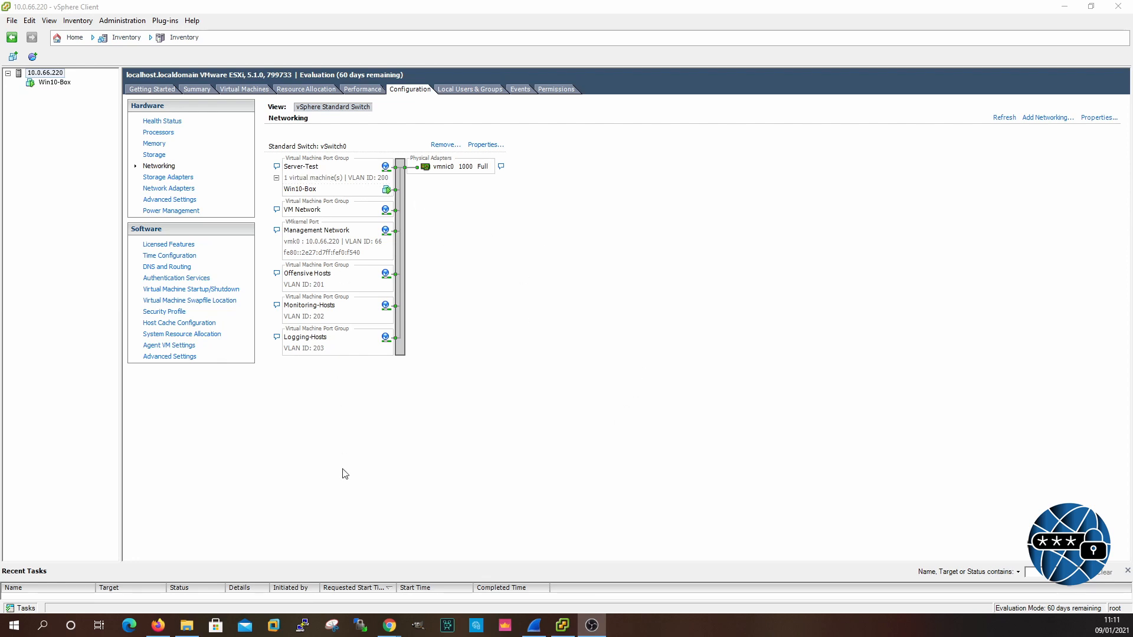
Step: Switch to the Palo Alto firewall's web interface in Firefox and add a Layer3 zone named Server-Test
{"action": "left_click", "coordinate": [158, 625]}
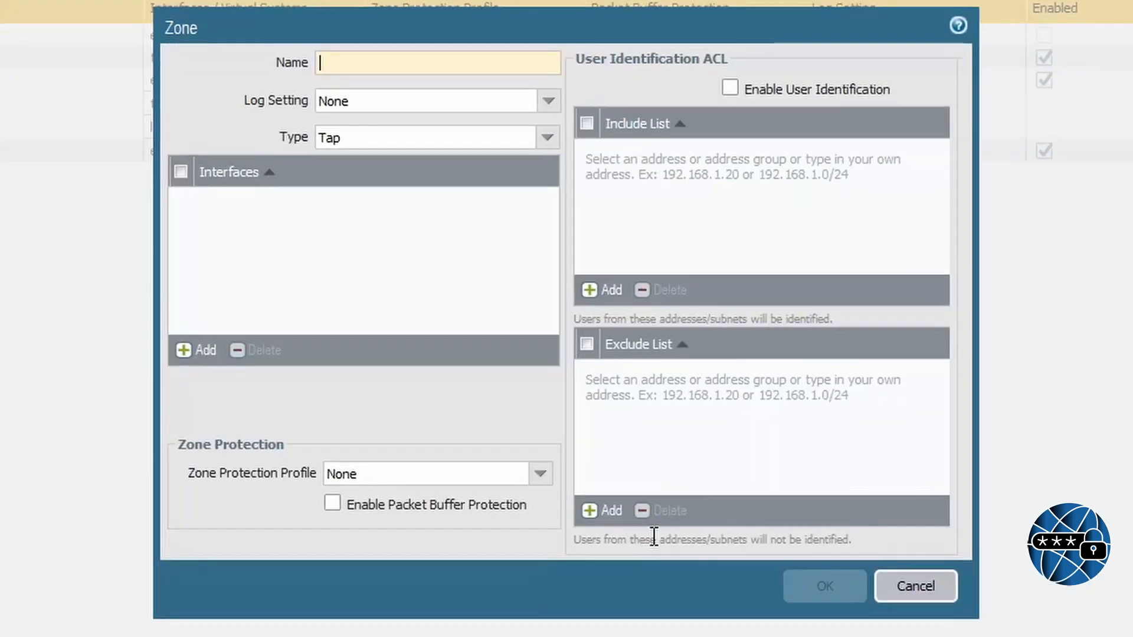
{"action": "left_click", "coordinate": [526, 66]}
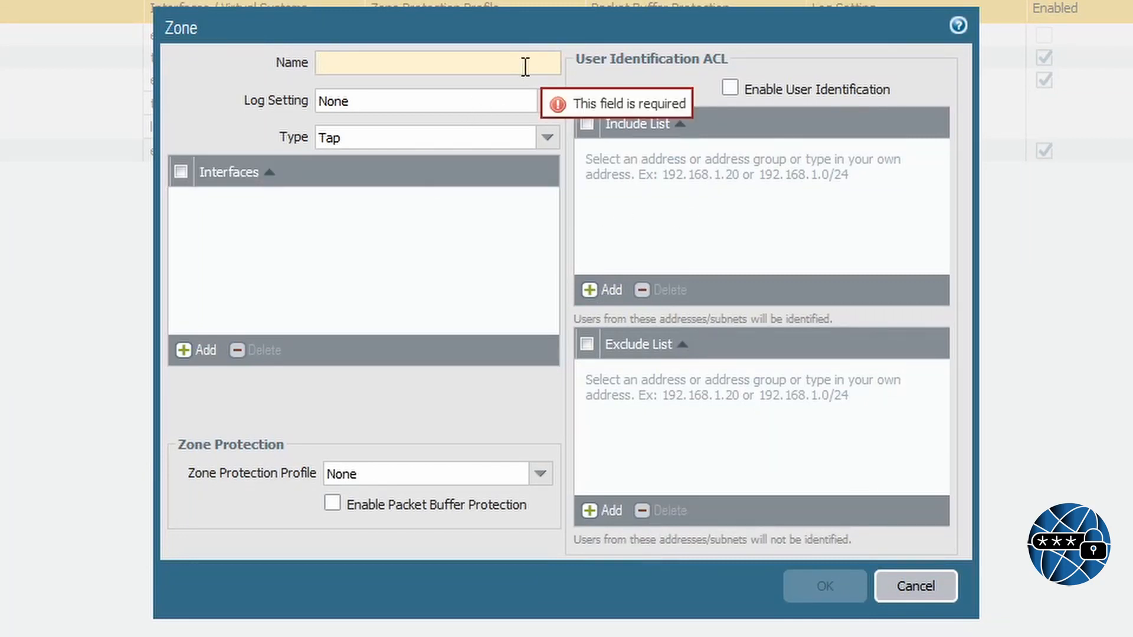
{"action": "type", "text": "Ser"}
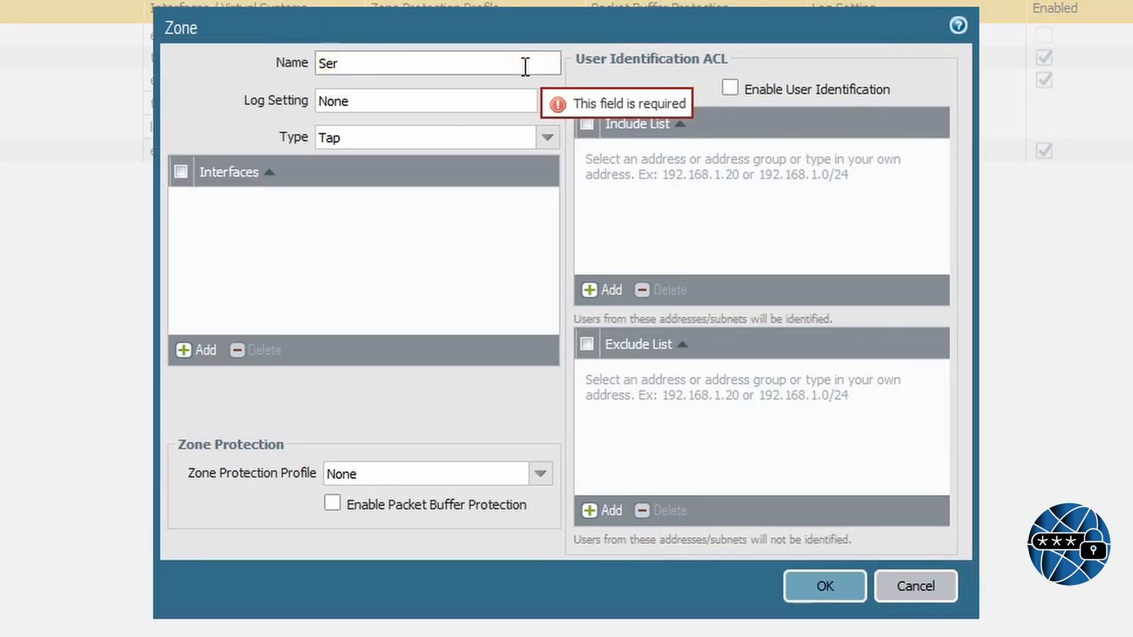
{"action": "type", "text": "ver-Test"}
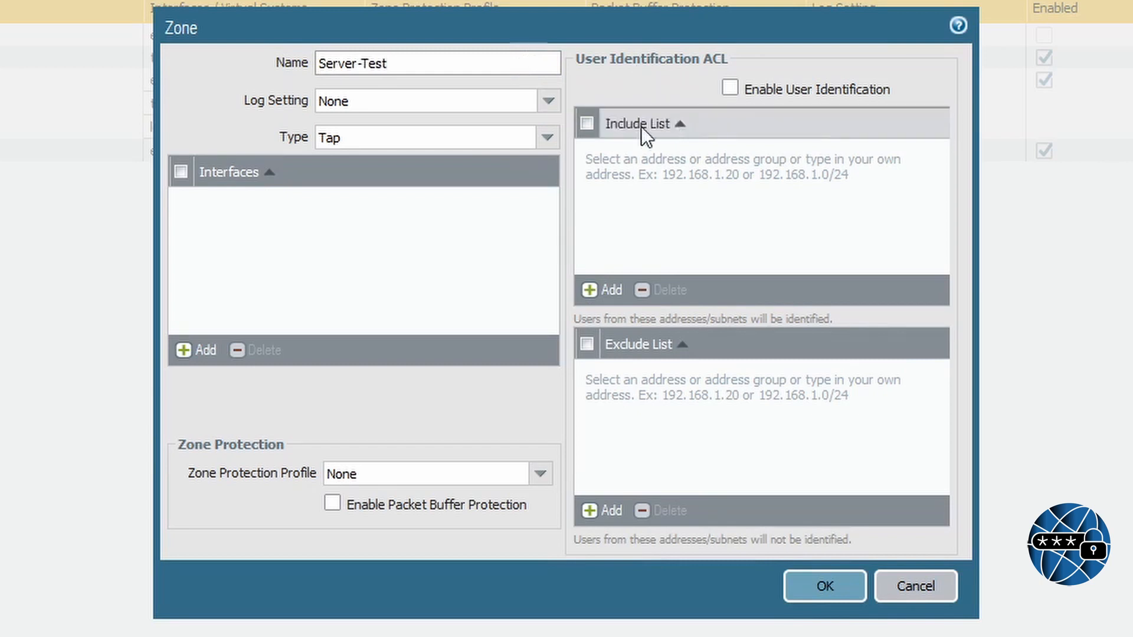
{"action": "left_click", "coordinate": [546, 139]}
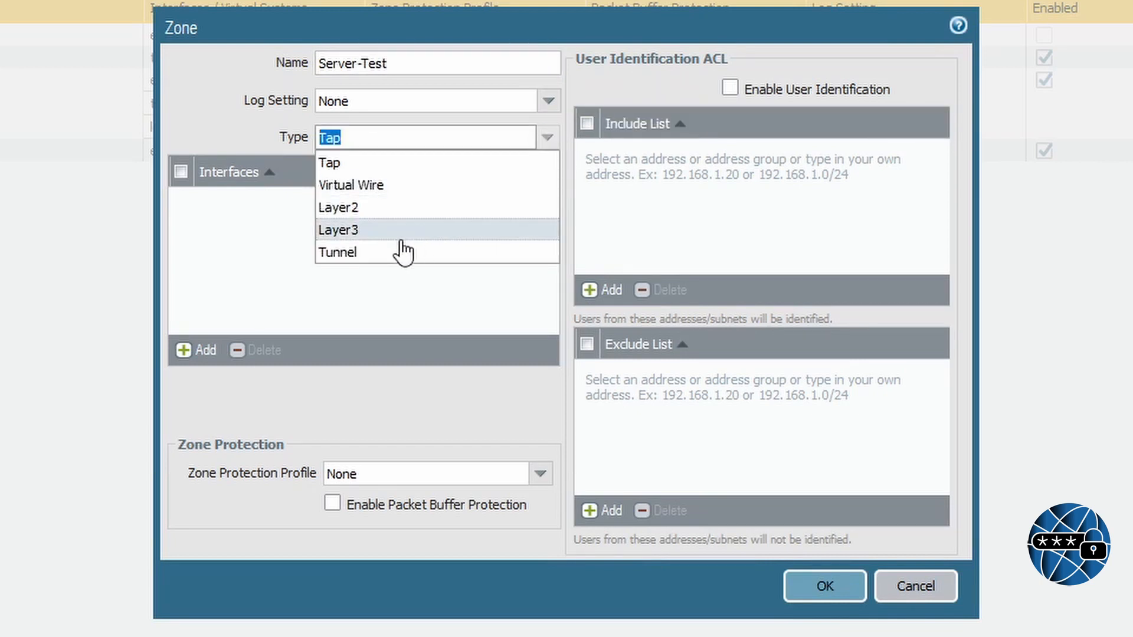
{"action": "left_click", "coordinate": [362, 231]}
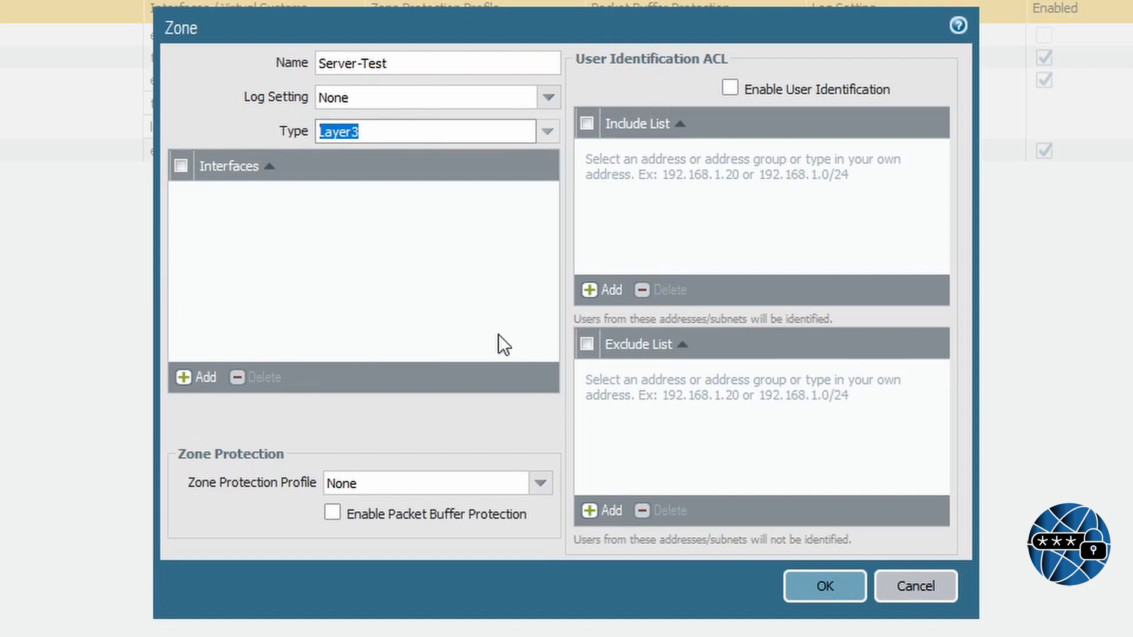
{"action": "left_click", "coordinate": [844, 591]}
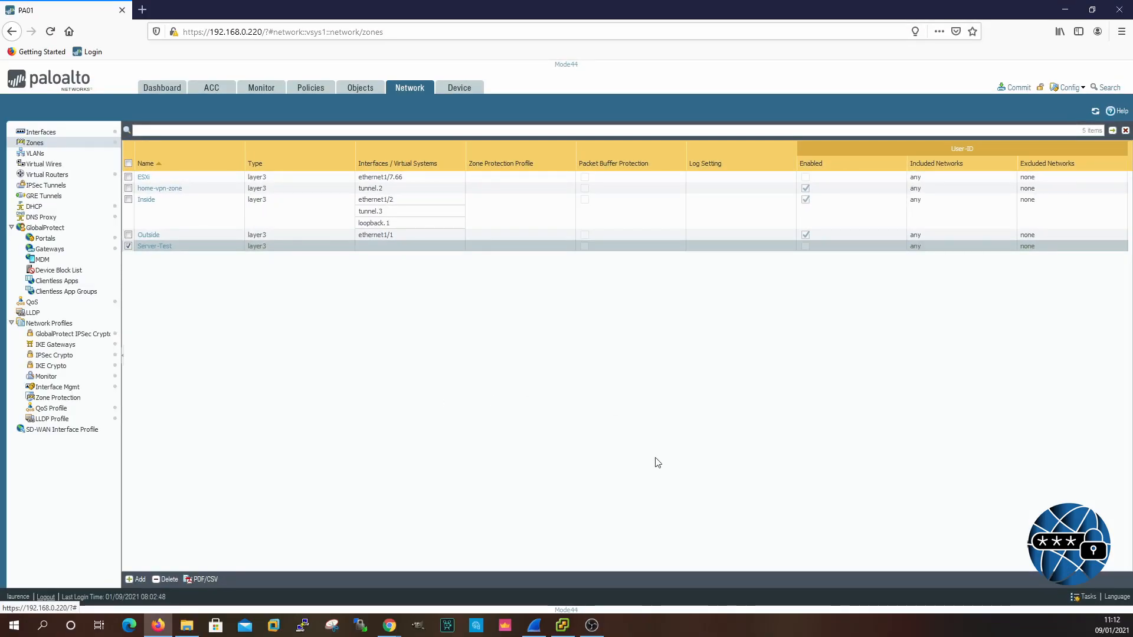
Step: Check the port groups in vSphere Client, then return to the firewall and add a Layer3 zone named Offensive-Machines
{"action": "left_click", "coordinate": [562, 625]}
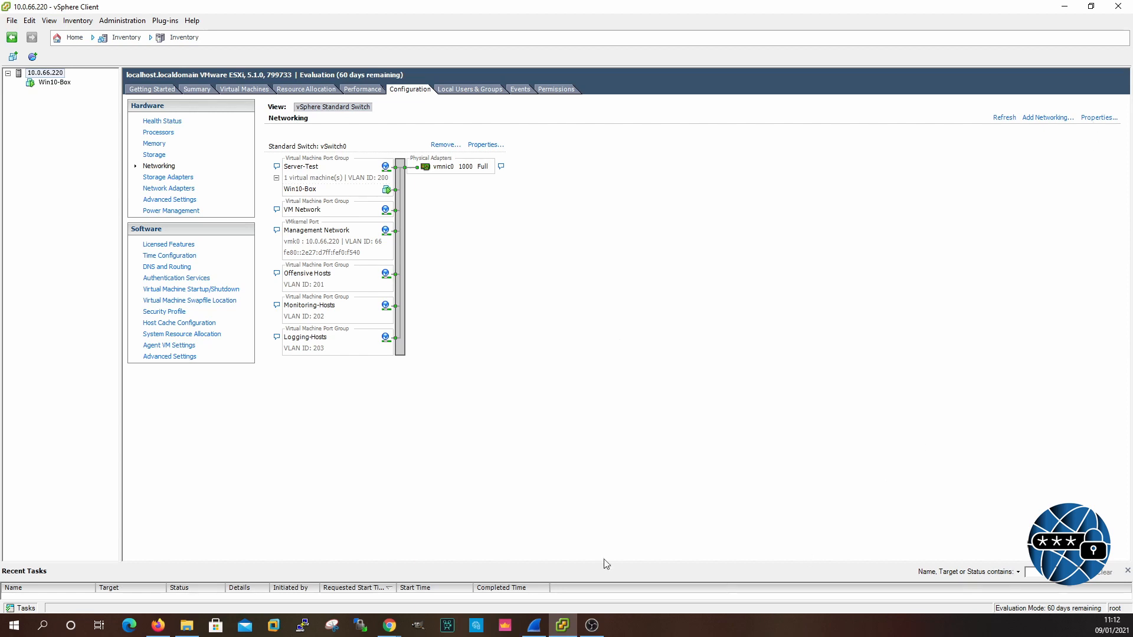
{"action": "left_click", "coordinate": [165, 629]}
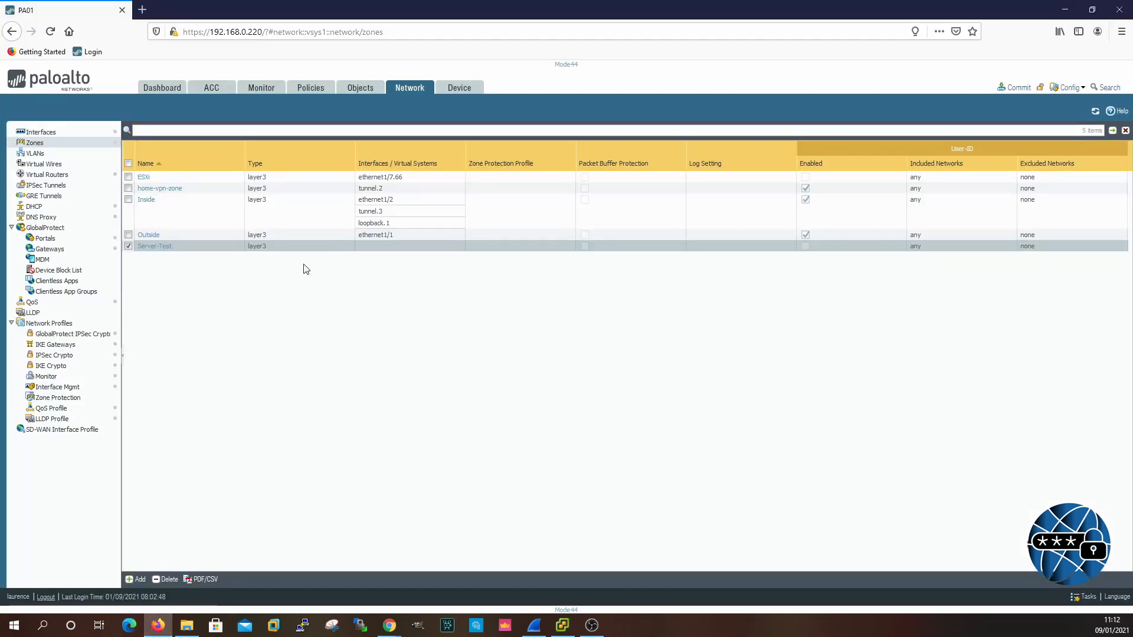
{"action": "left_click", "coordinate": [136, 581]}
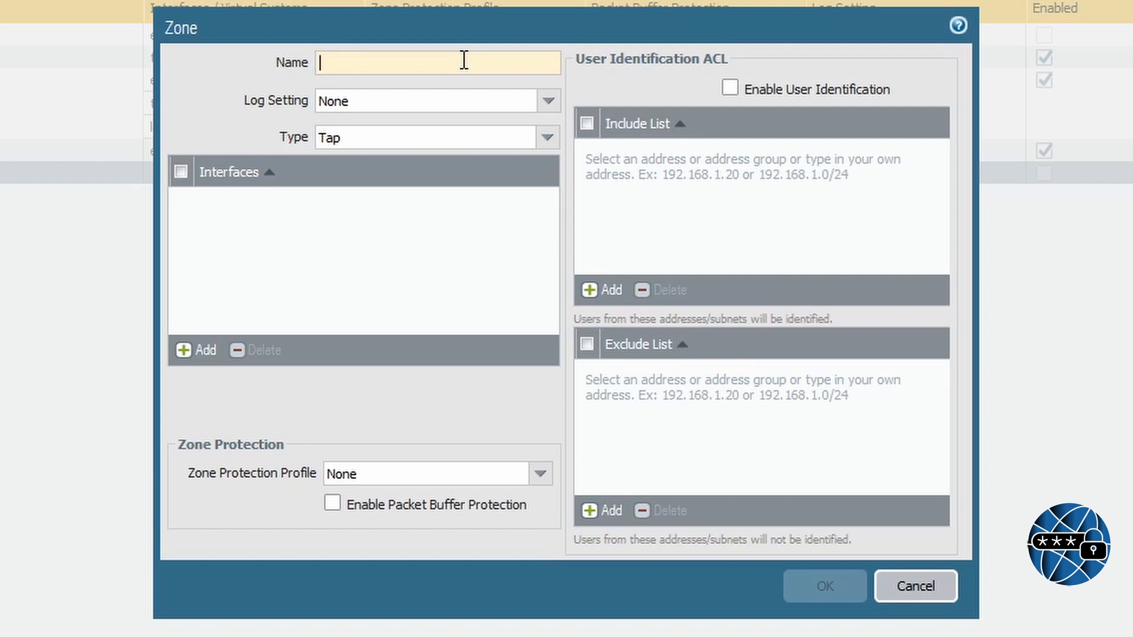
{"action": "type", "text": "Of"}
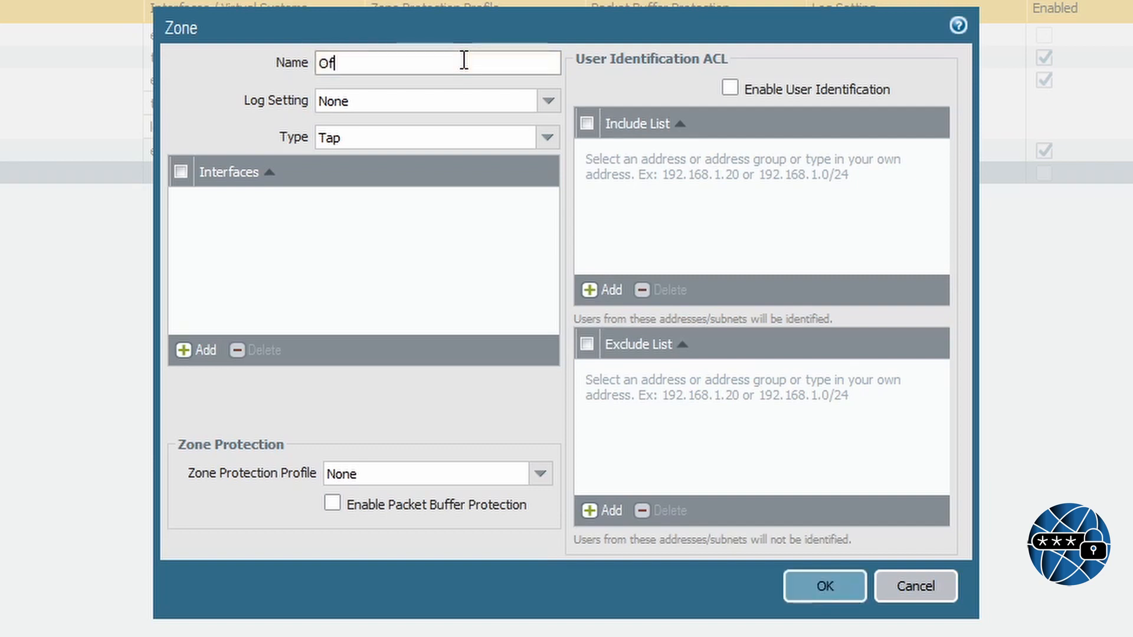
{"action": "type", "text": "fensive-Machines"}
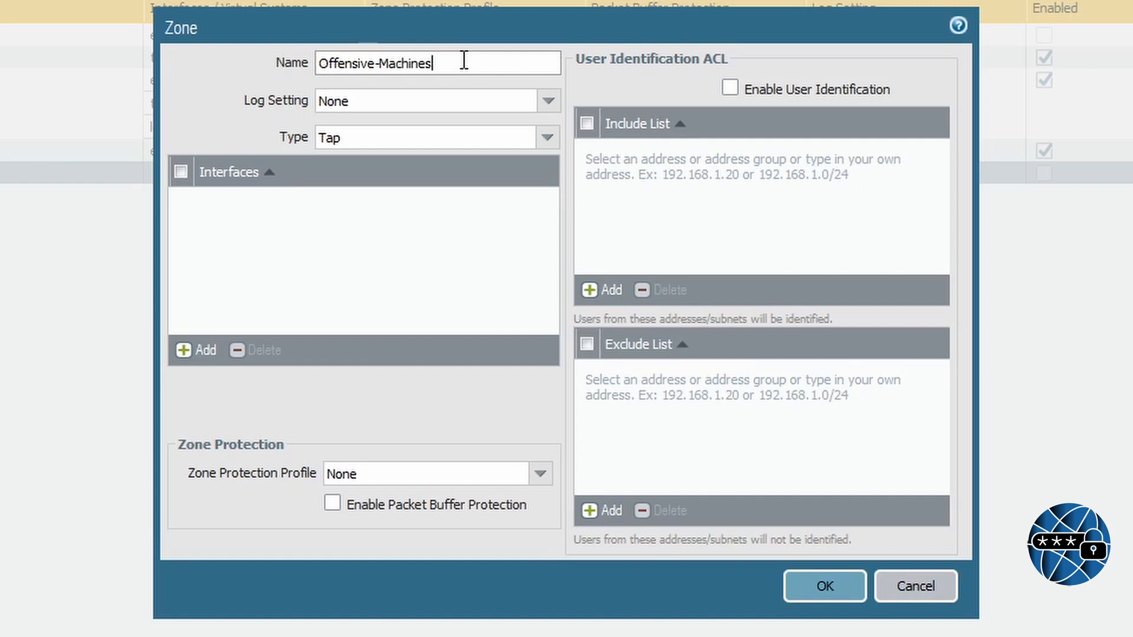
{"action": "left_click", "coordinate": [545, 139]}
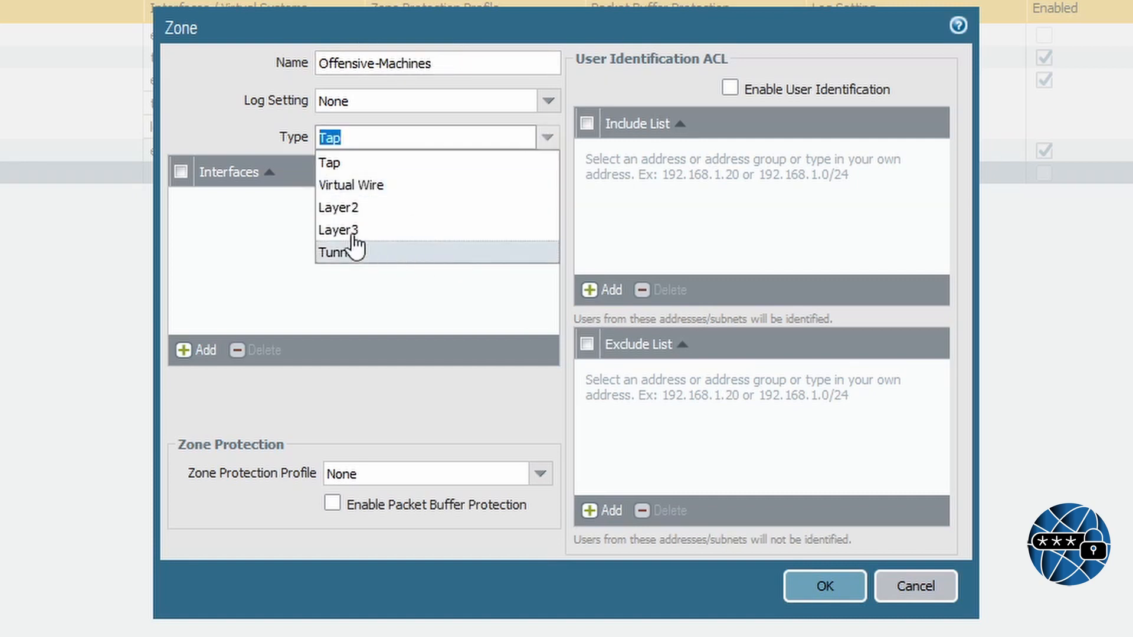
{"action": "left_click", "coordinate": [348, 228]}
{"action": "left_click", "coordinate": [817, 586]}
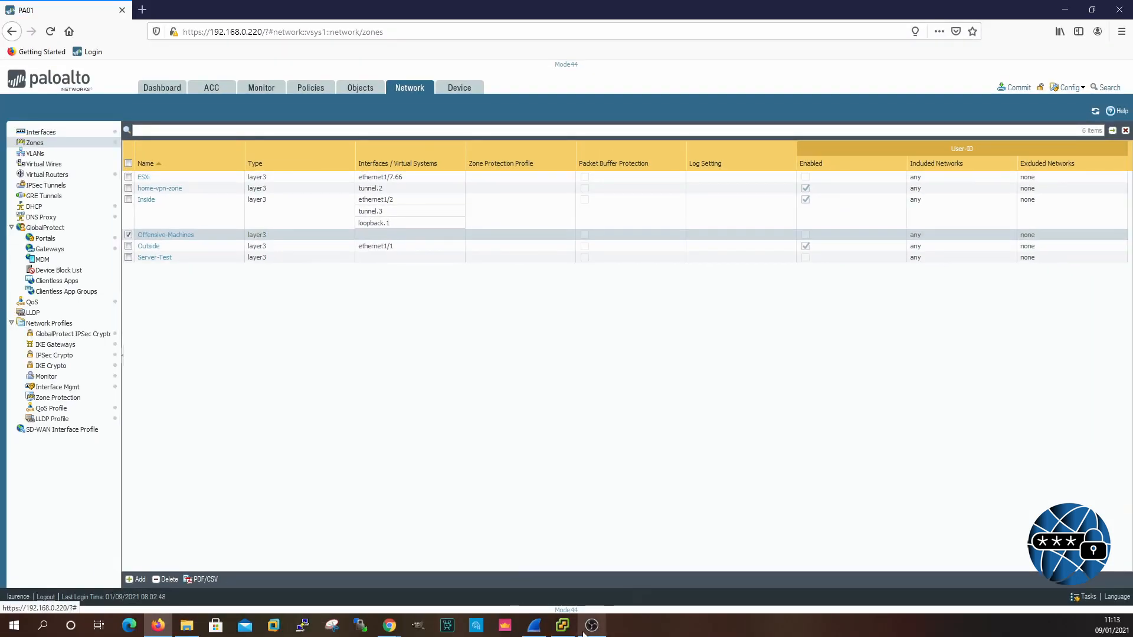
Step: Recheck the port group name in vSphere Client and rename the firewall's Offensive-Machines zone to Offensive Hosts
{"action": "left_click", "coordinate": [562, 625]}
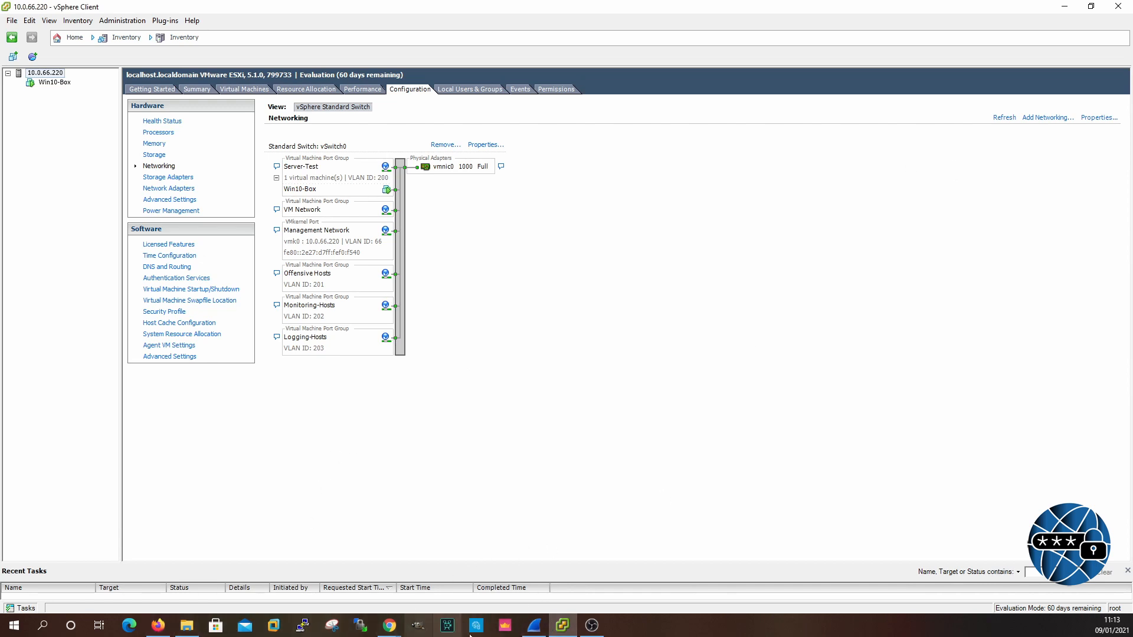
{"action": "left_click", "coordinate": [157, 624]}
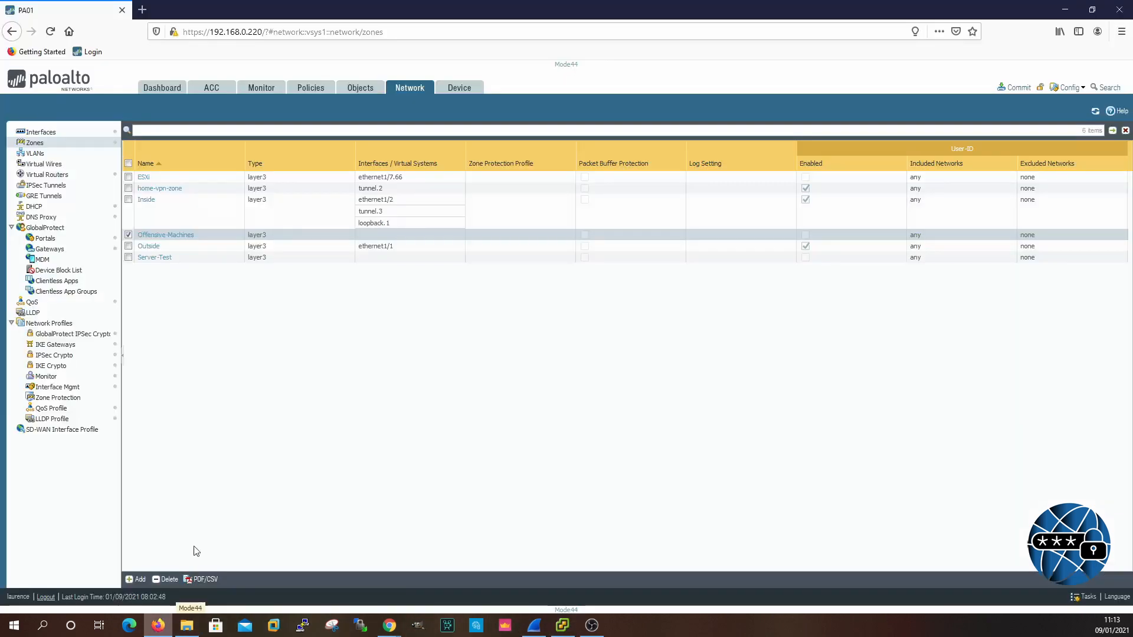
{"action": "left_click", "coordinate": [165, 235]}
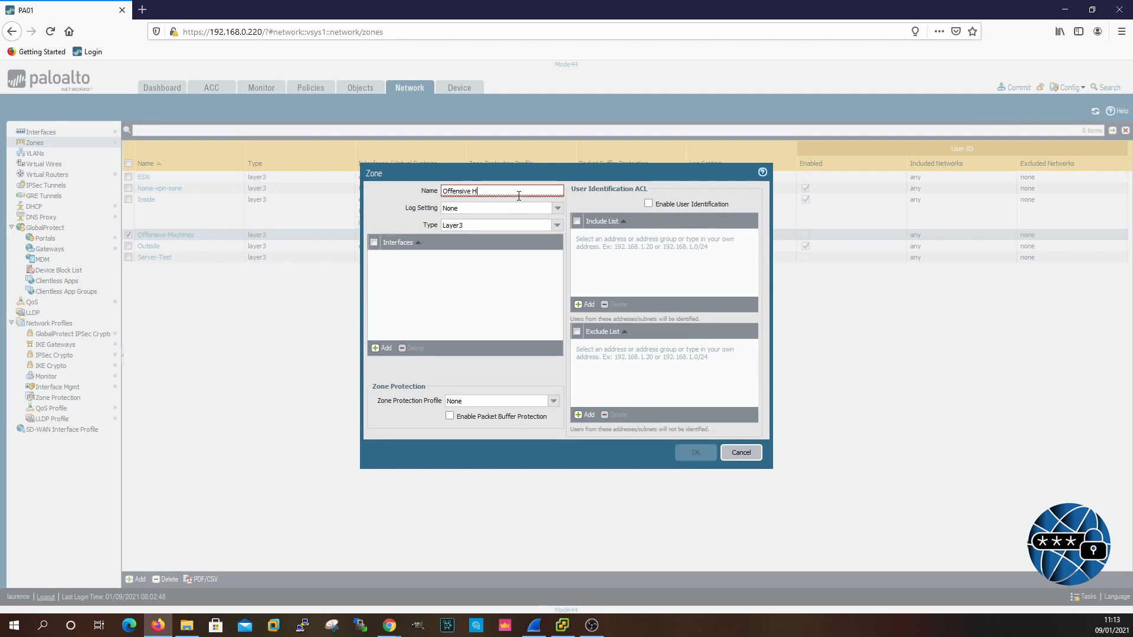
{"action": "type", "text": "osts"}
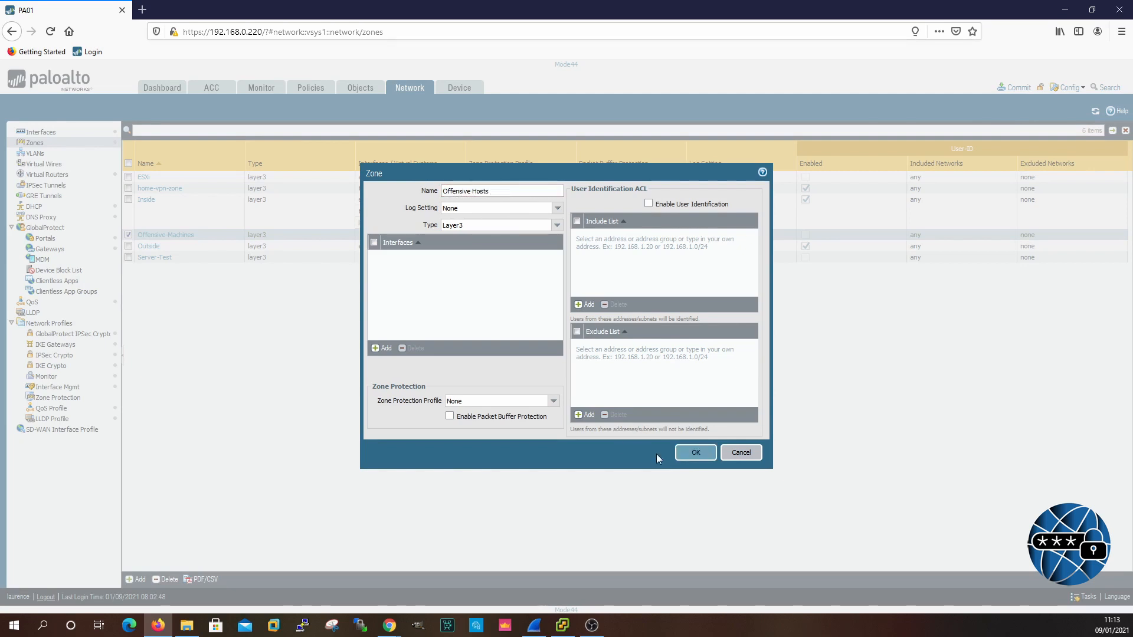
{"action": "left_click", "coordinate": [695, 452]}
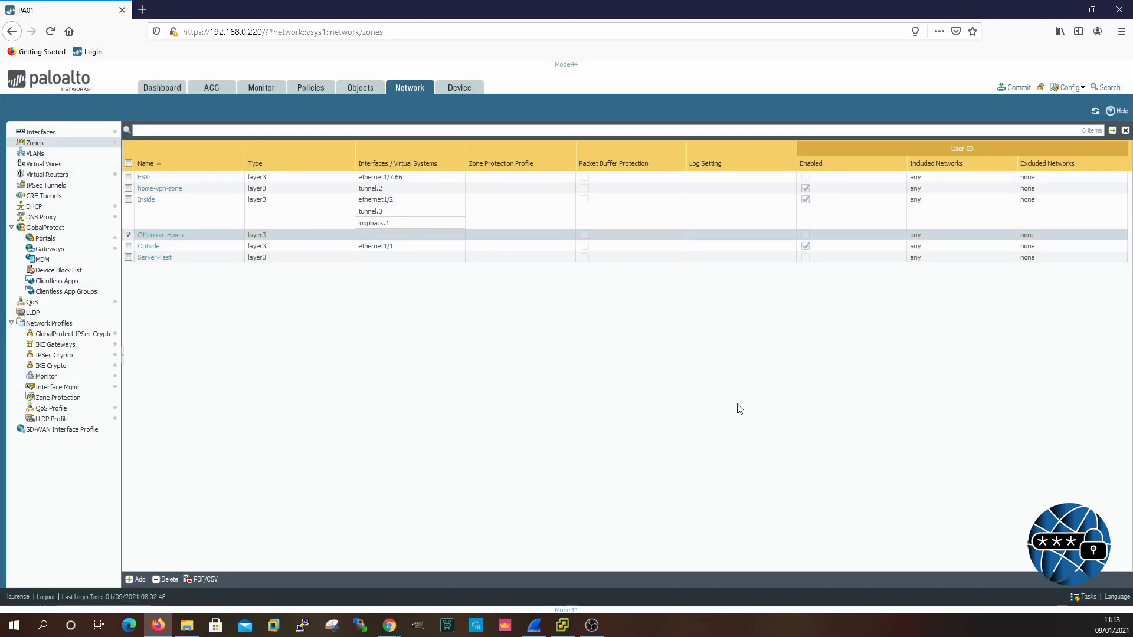
Step: Look up the remaining port groups in vSphere Client and add a Layer3 zone named Monitoring Hosts on the firewall
{"action": "left_click", "coordinate": [563, 625]}
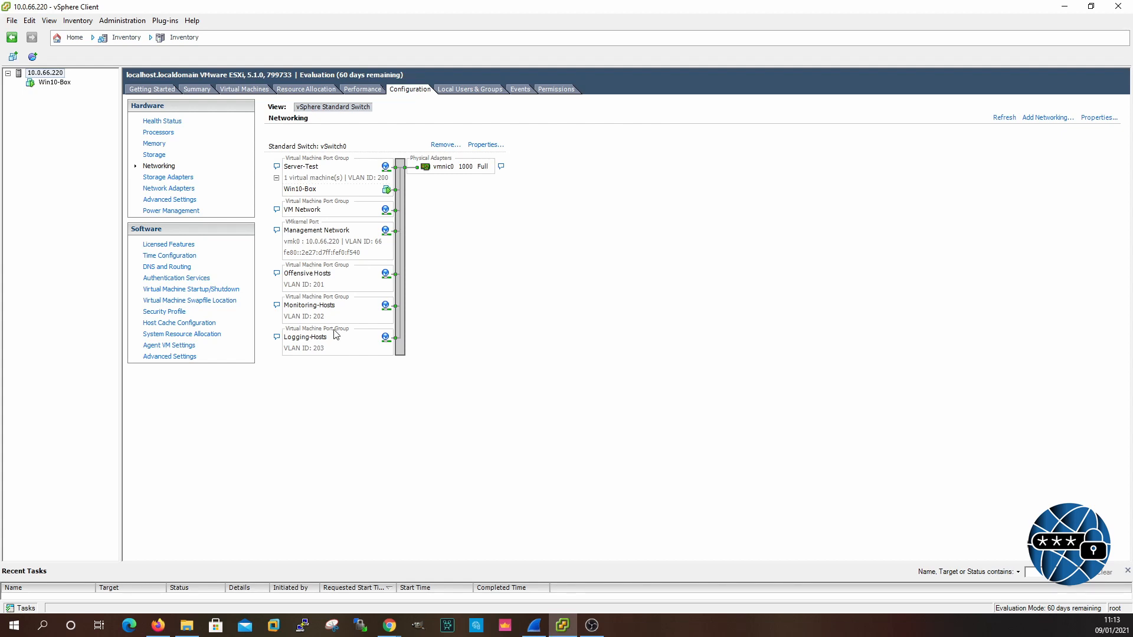
{"action": "mouse_move", "coordinate": [157, 625]}
{"action": "left_click", "coordinate": [158, 571]}
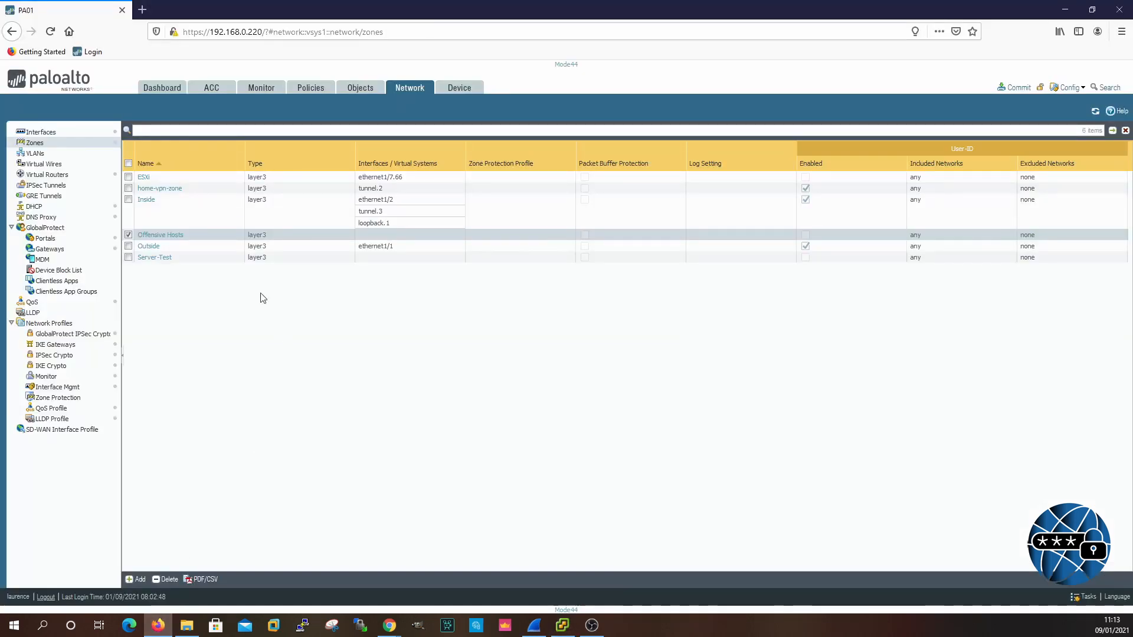
{"action": "left_click", "coordinate": [130, 580]}
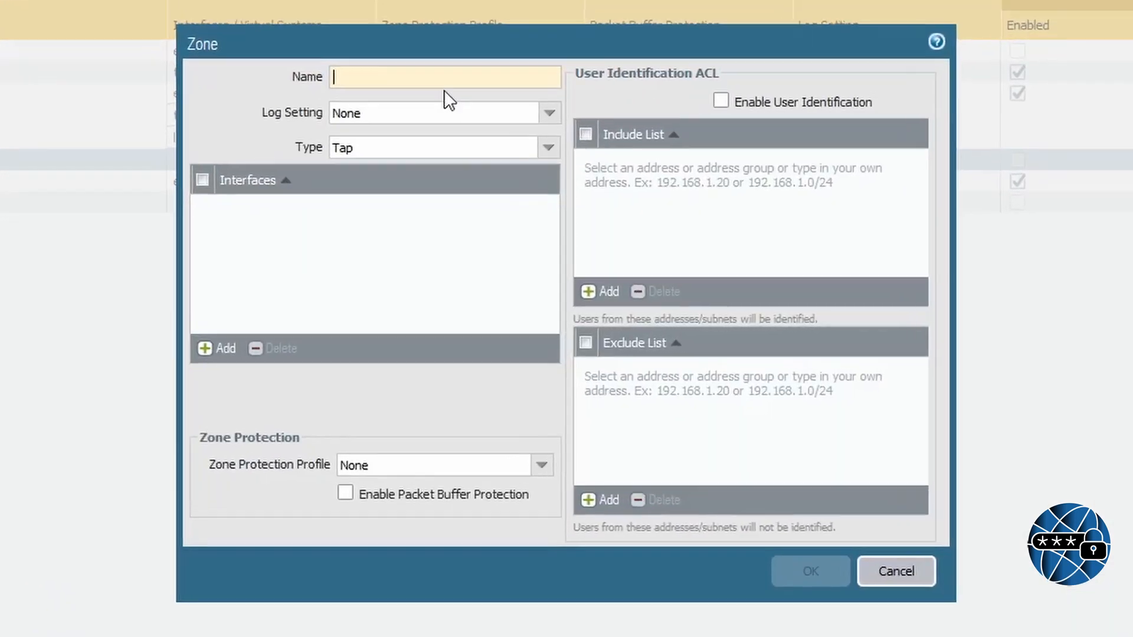
{"action": "type", "text": "Monito"}
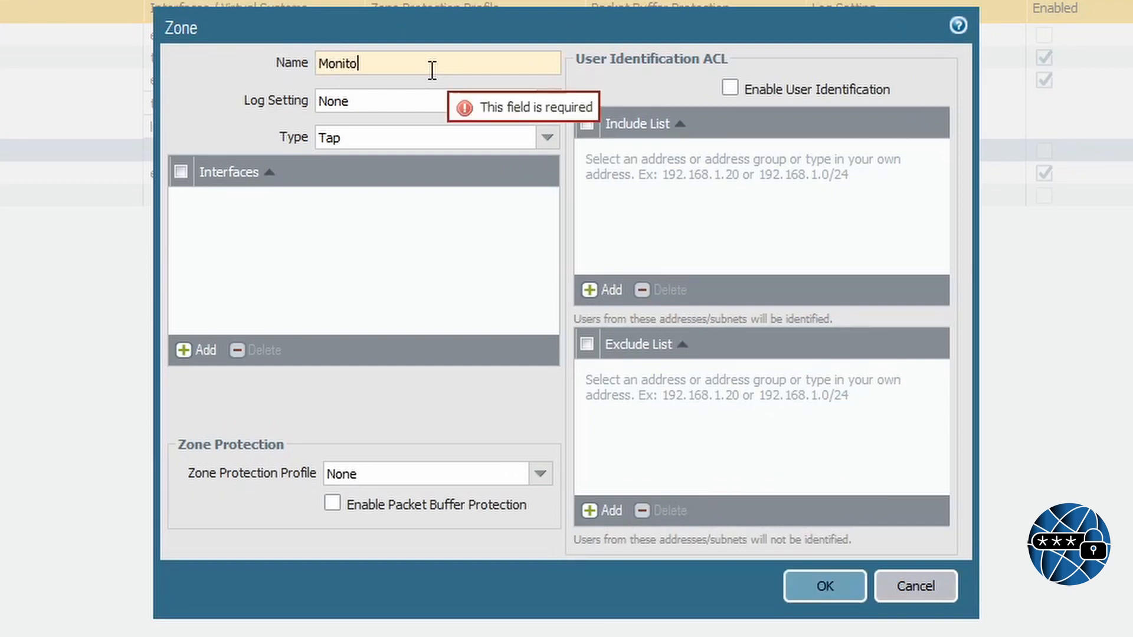
{"action": "type", "text": "ring Hosts"}
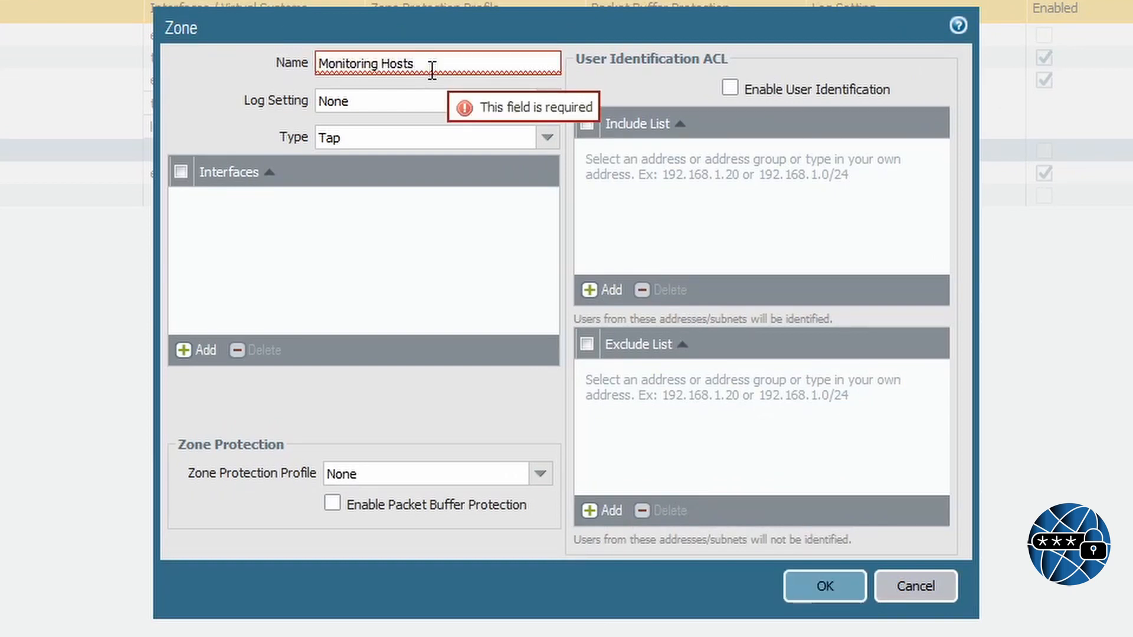
{"action": "left_click", "coordinate": [549, 139]}
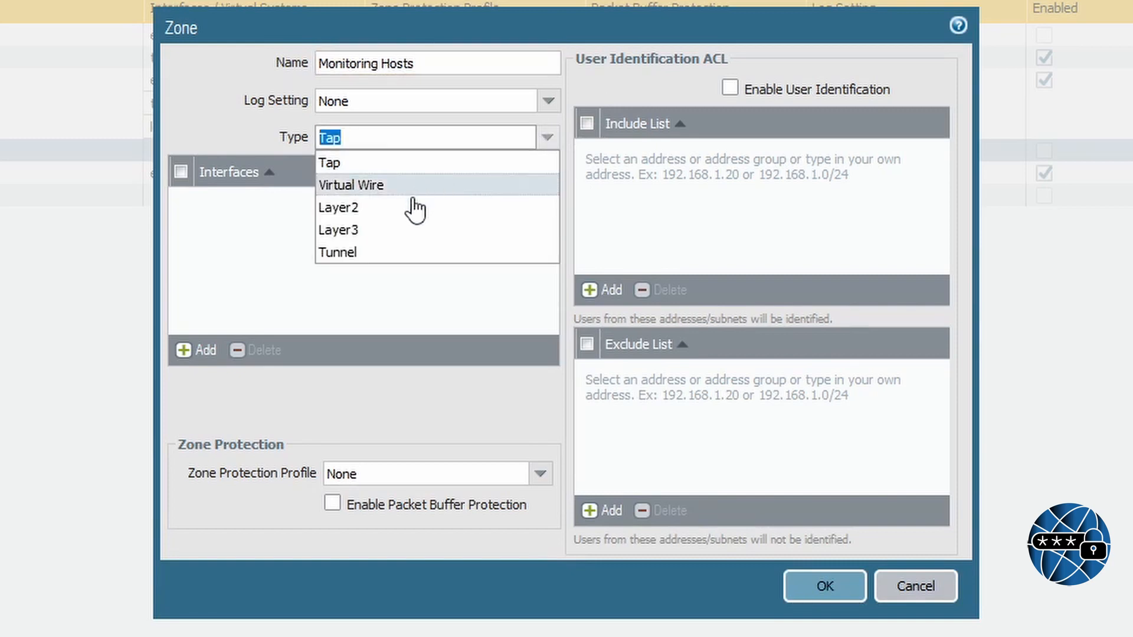
{"action": "left_click", "coordinate": [351, 231]}
{"action": "left_click", "coordinate": [825, 586]}
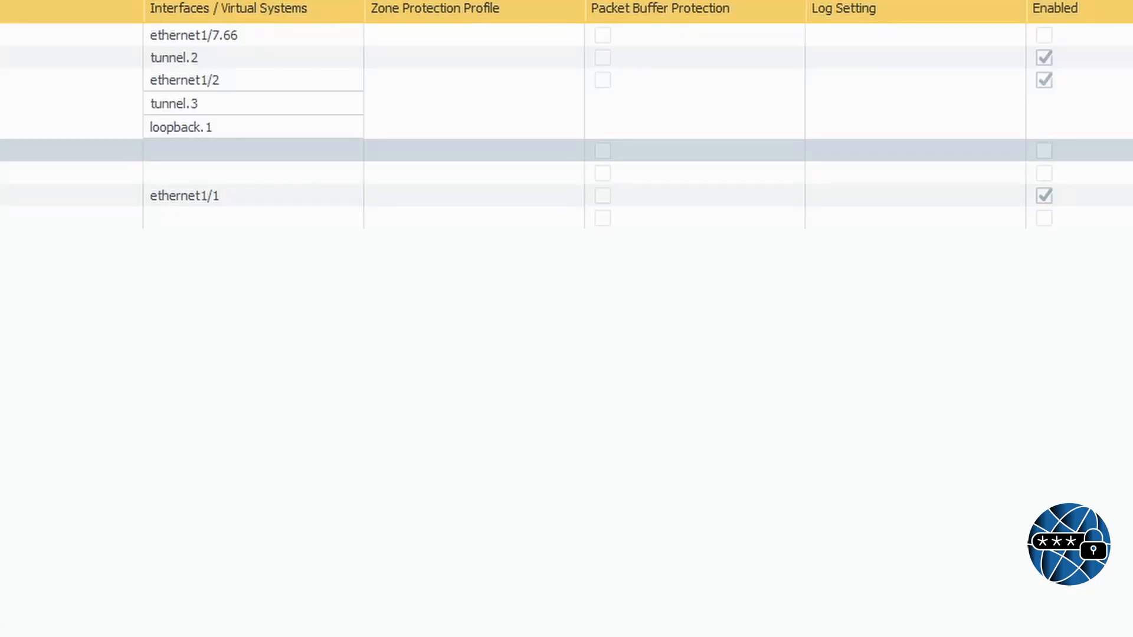
Step: Add another Layer3 zone named Logging Hosts
{"action": "left_click", "coordinate": [1, 634]}
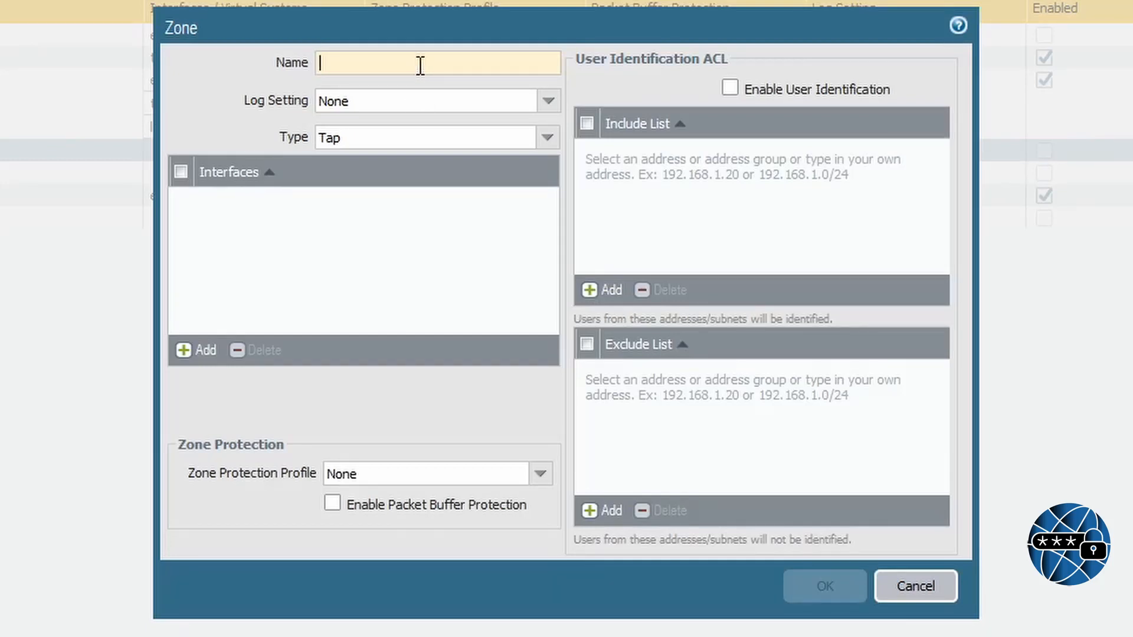
{"action": "type", "text": "Logging "}
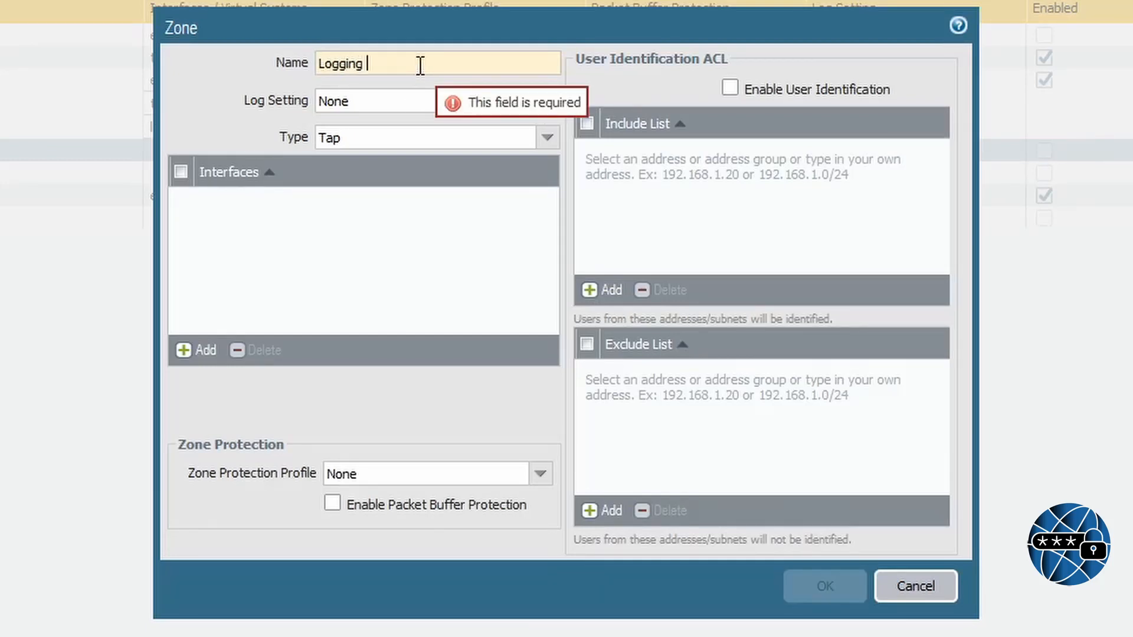
{"action": "type", "text": "Hostys"}
{"action": "key", "text": "BackSpace"}
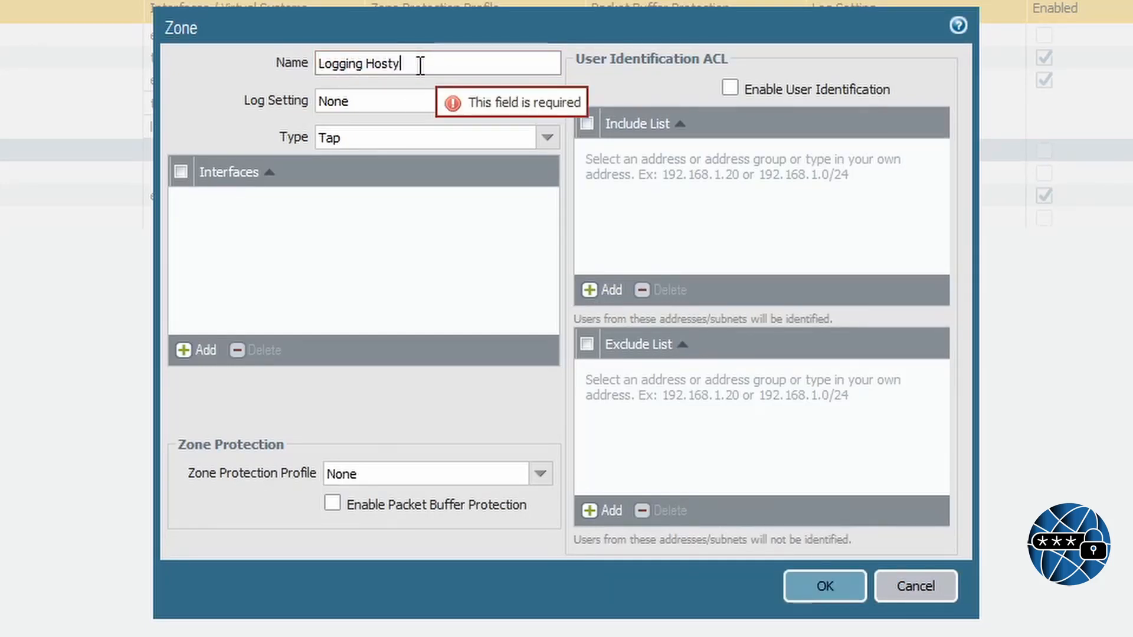
{"action": "key", "text": "BackSpace"}
{"action": "type", "text": "s"}
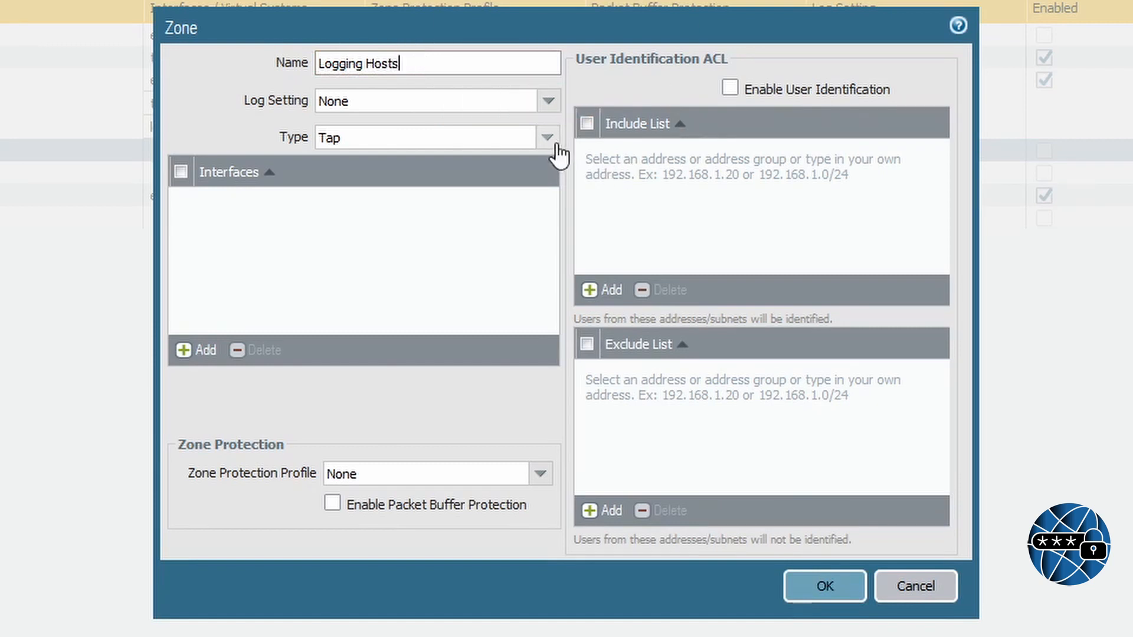
{"action": "left_click", "coordinate": [549, 139]}
{"action": "left_click", "coordinate": [355, 240]}
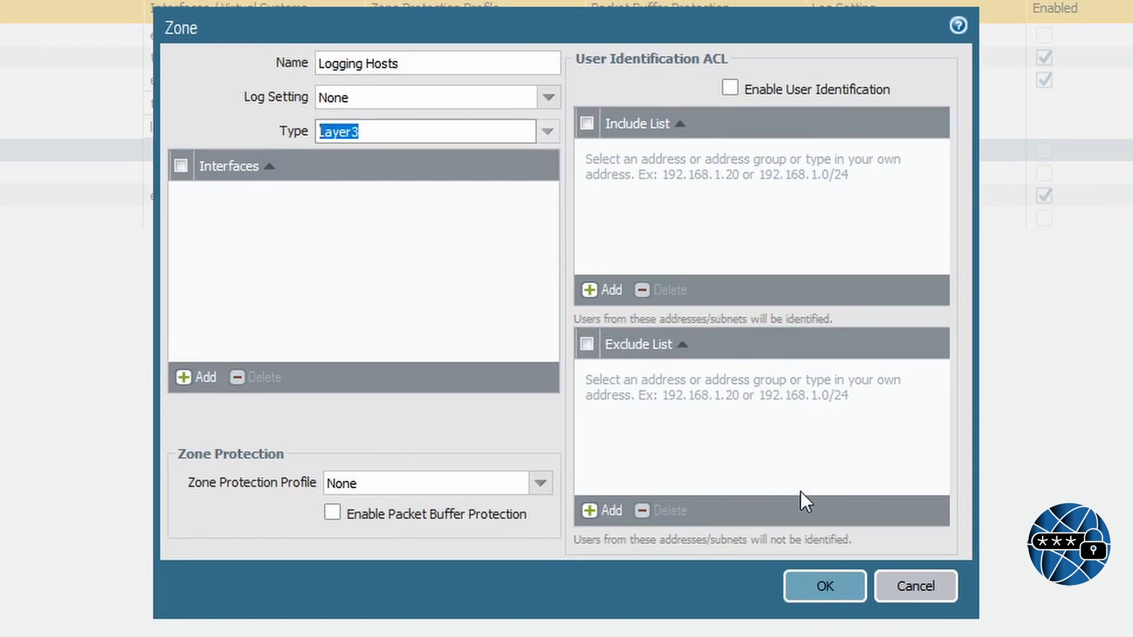
{"action": "left_click", "coordinate": [818, 586]}
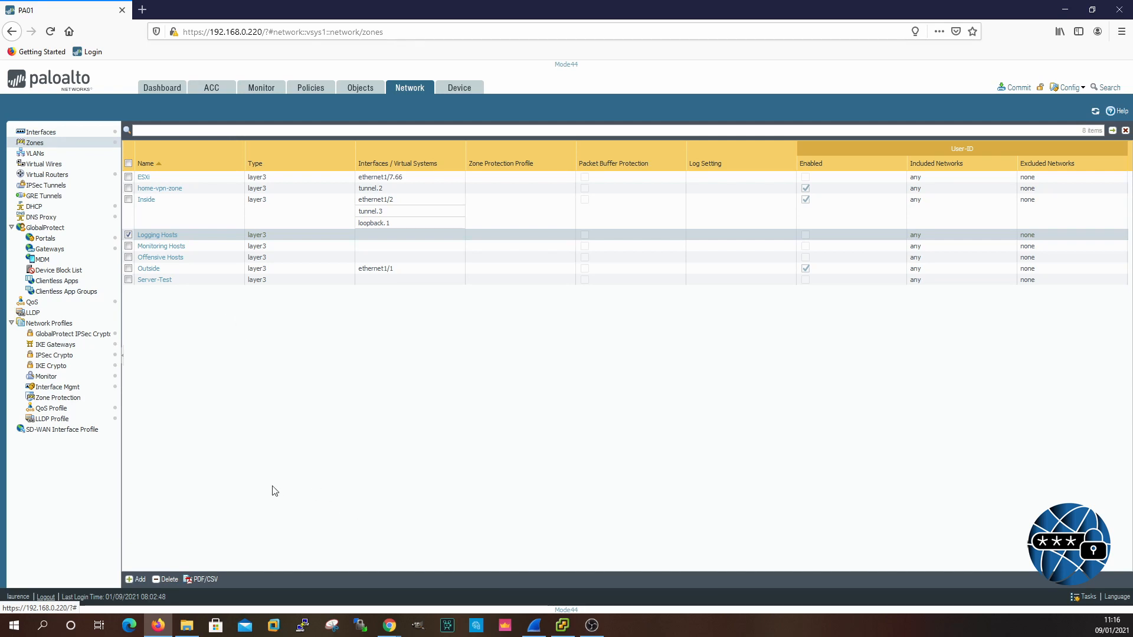
Step: Add a subinterface under ethernet1/7 and number it 200 after checking the Server-Test port group's VLAN ID in vSphere Client
{"action": "left_click", "coordinate": [47, 131]}
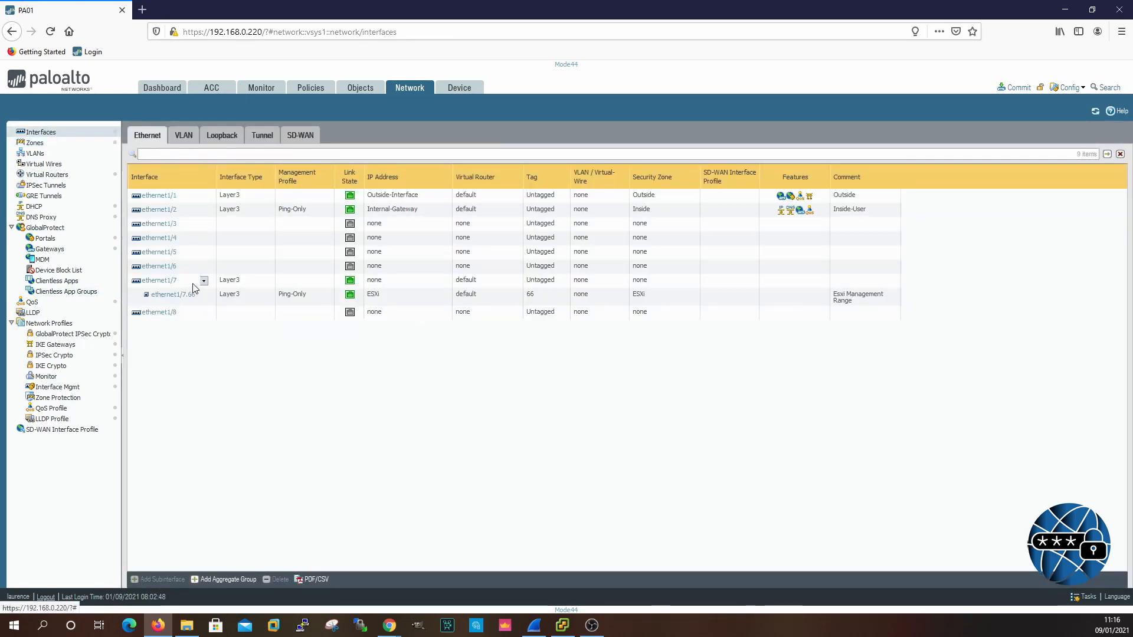
{"action": "left_click", "coordinate": [261, 283]}
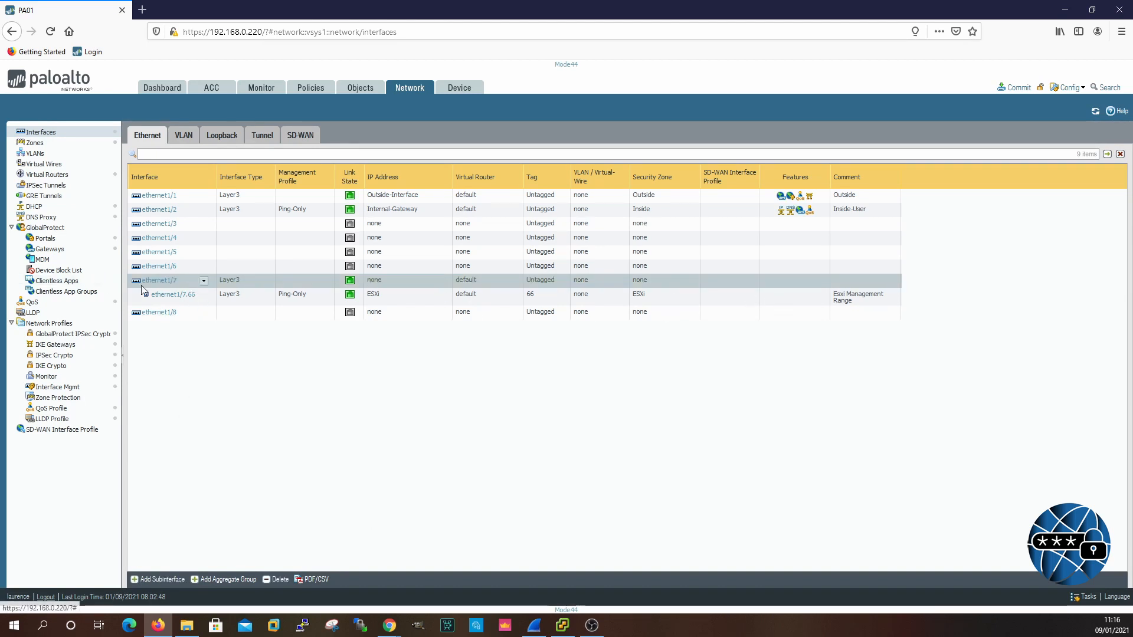
{"action": "left_click", "coordinate": [159, 580]}
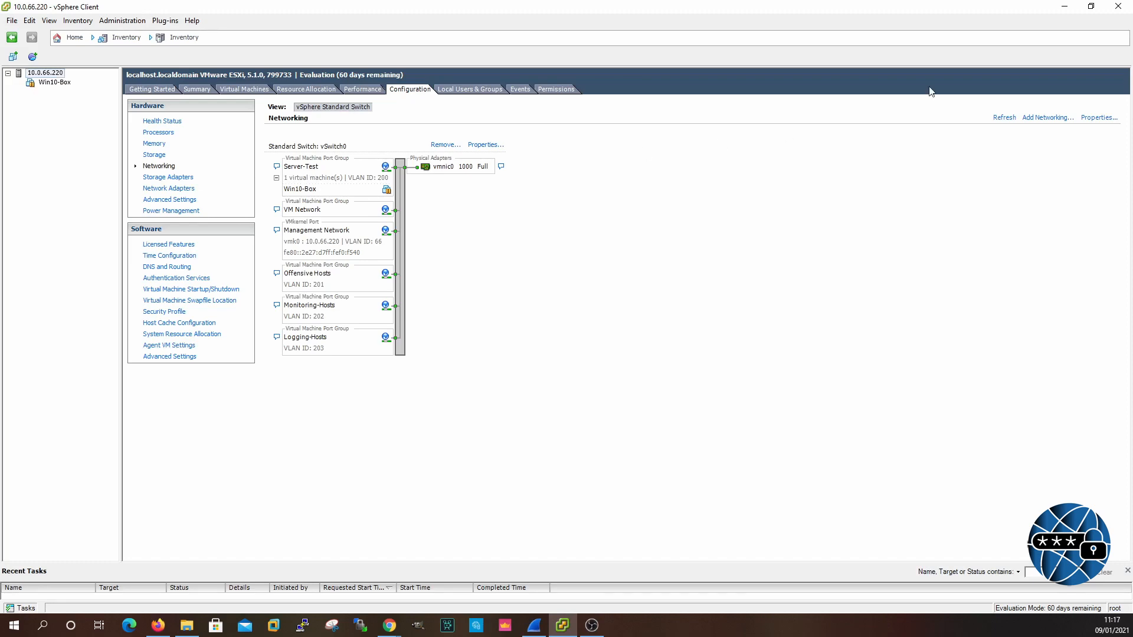
{"action": "left_click", "coordinate": [158, 624]}
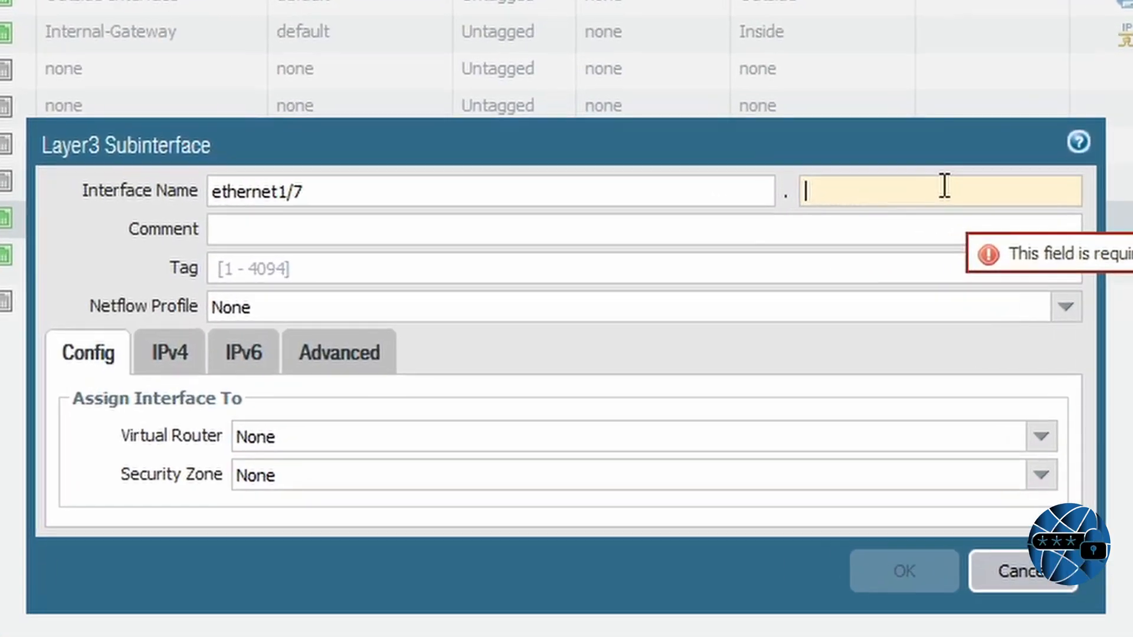
{"action": "type", "text": "200"}
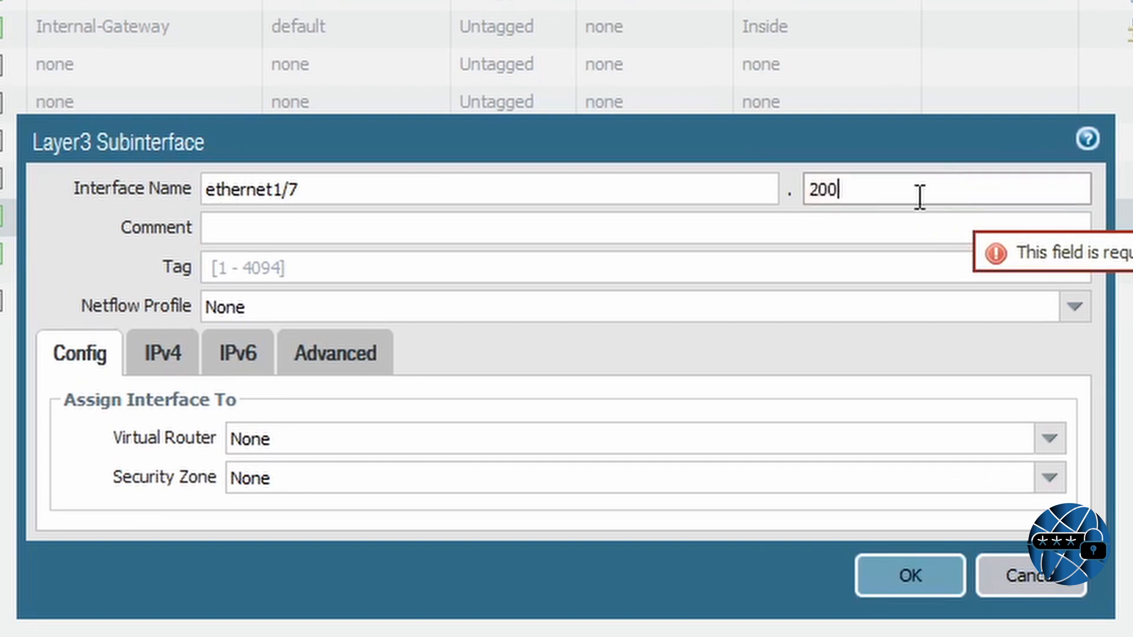
Step: Give the subinterface the comment Server Test Vlan and VLAN tag 200
{"action": "left_click", "coordinate": [662, 221]}
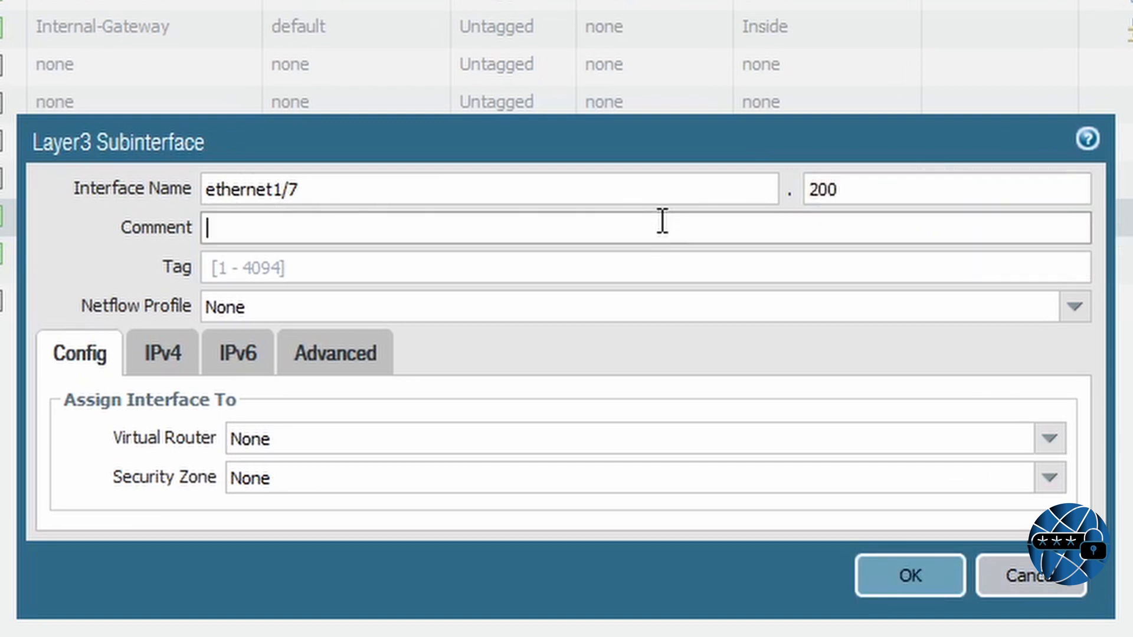
{"action": "type", "text": "Server Test"}
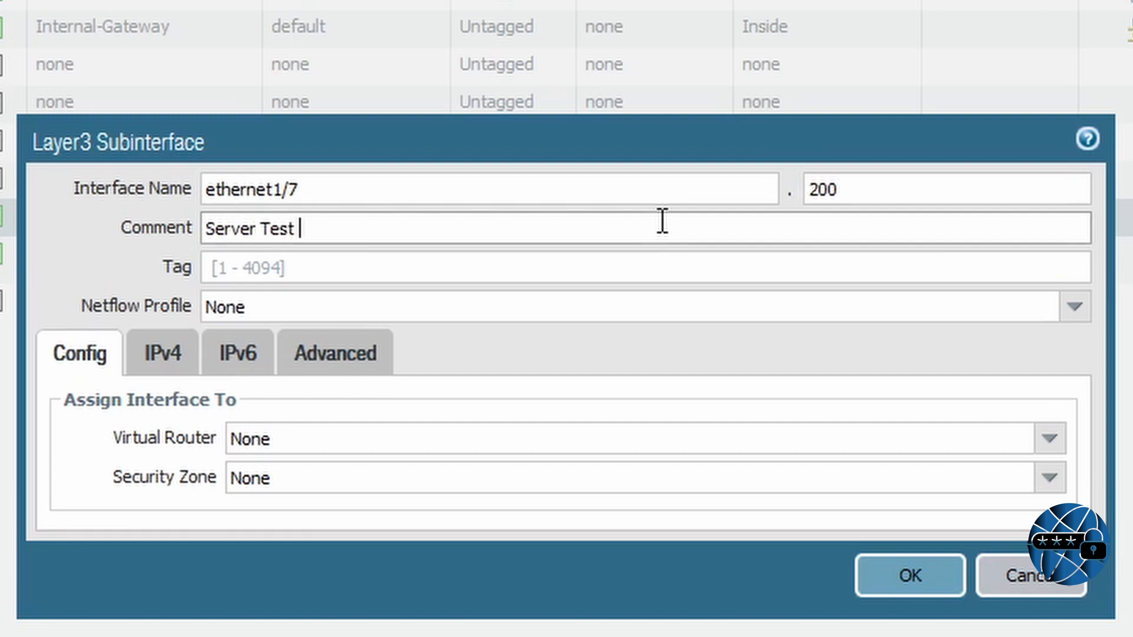
{"action": "type", "text": " Vlasn"}
{"action": "key", "text": "BackSpace"}
{"action": "key", "text": "BackSpace"}
{"action": "type", "text": "n"}
{"action": "left_click", "coordinate": [437, 266]}
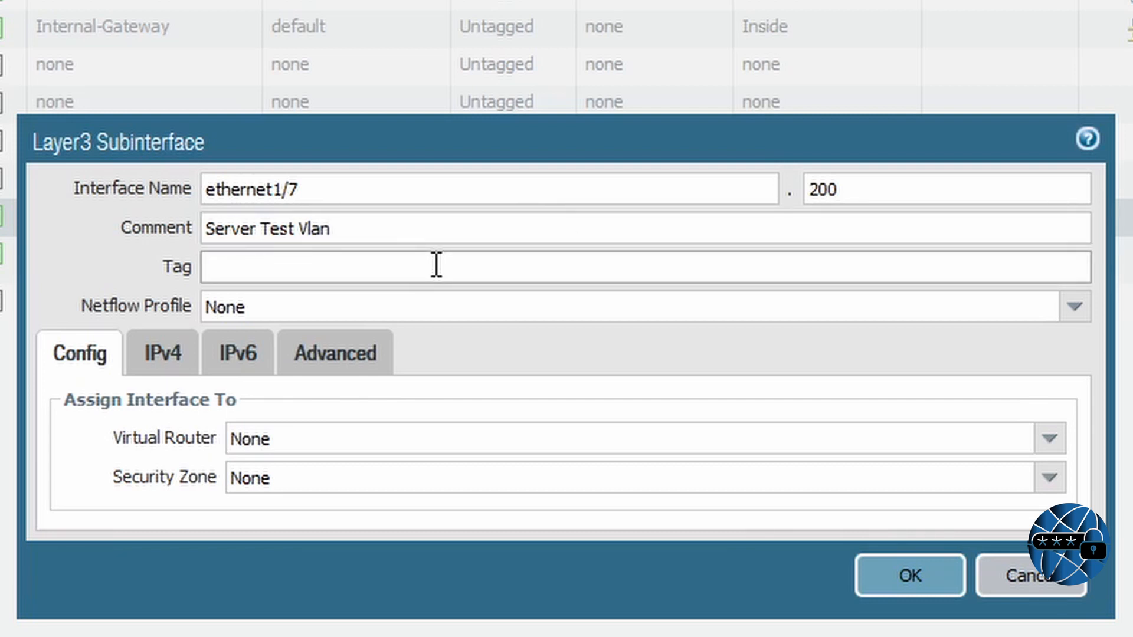
{"action": "type", "text": "200"}
Step: Assign the subinterface to the default virtual router and the Server-Test security zone
{"action": "left_click", "coordinate": [1043, 442]}
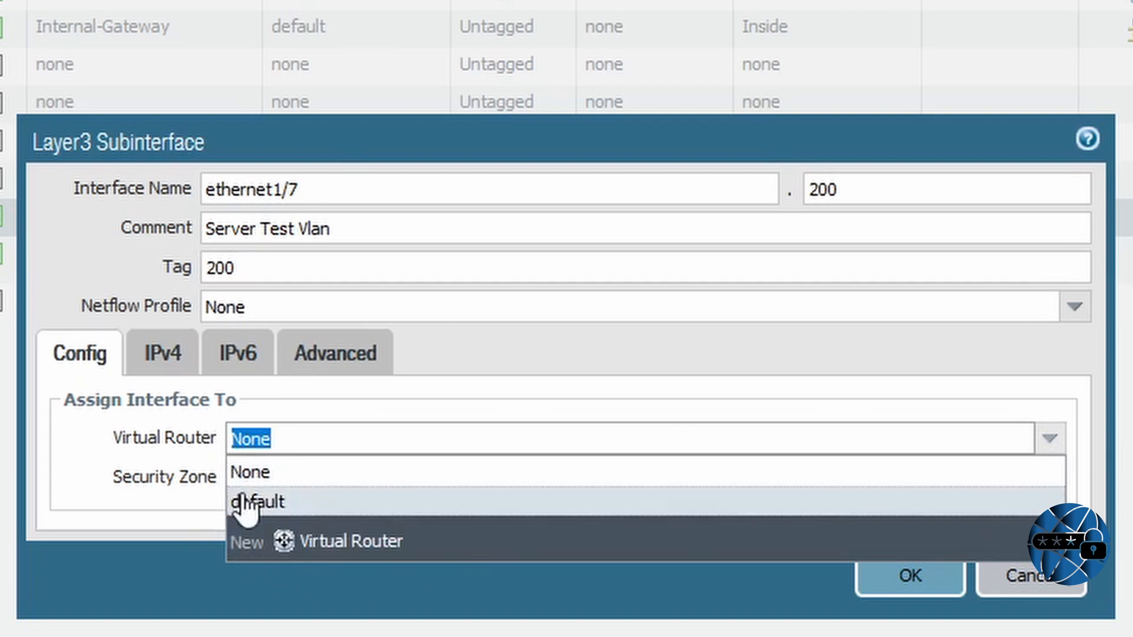
{"action": "left_click", "coordinate": [233, 501]}
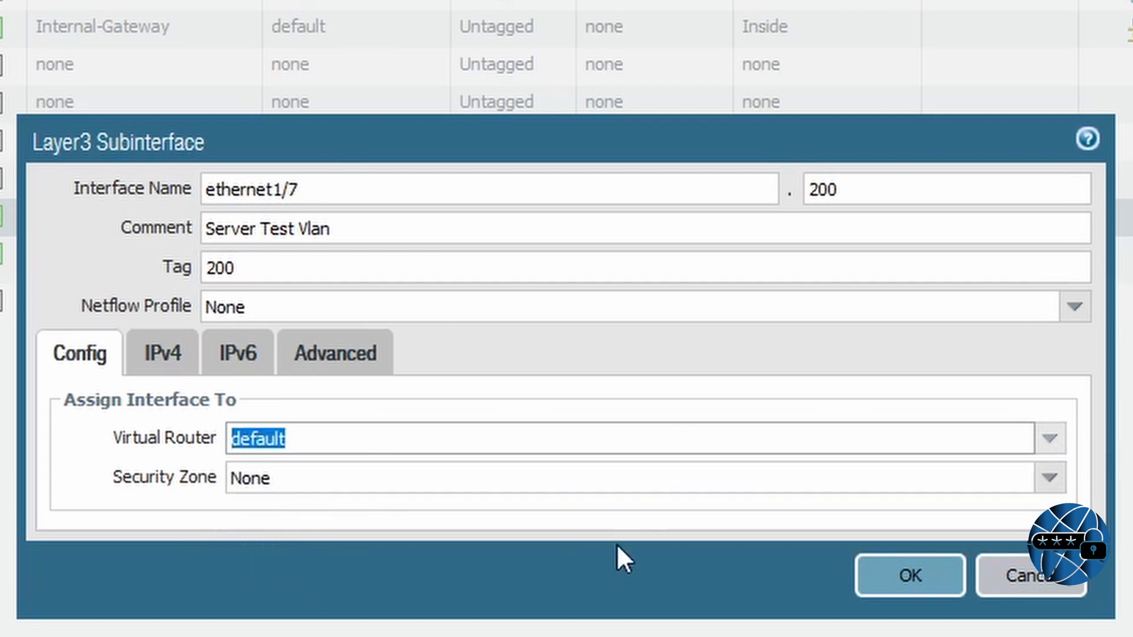
{"action": "left_click", "coordinate": [1054, 481]}
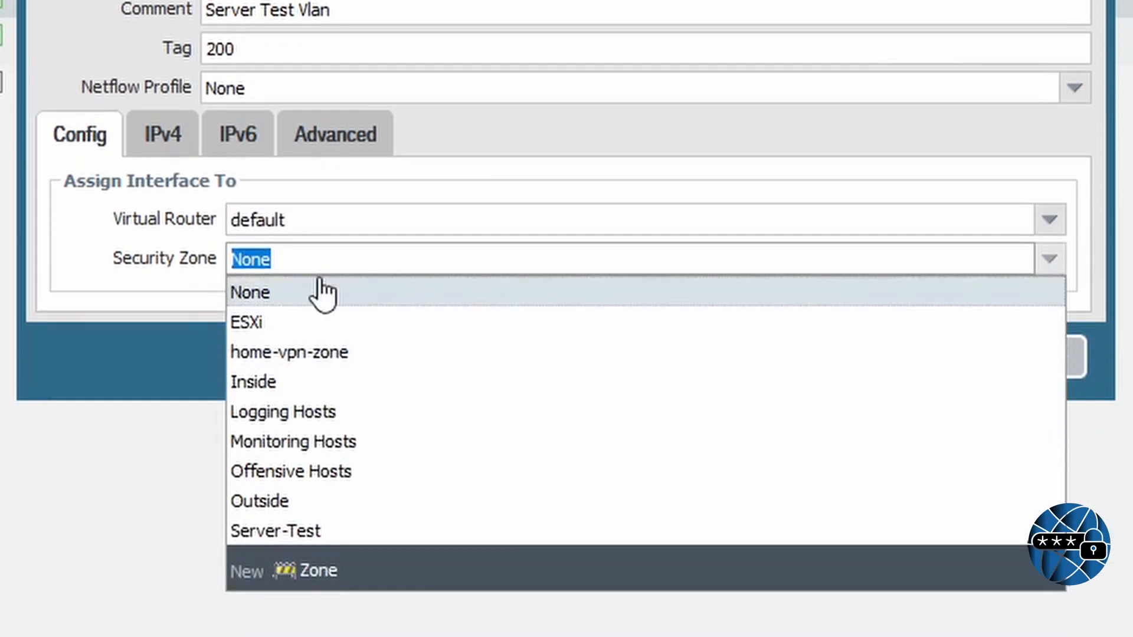
{"action": "left_click", "coordinate": [260, 531]}
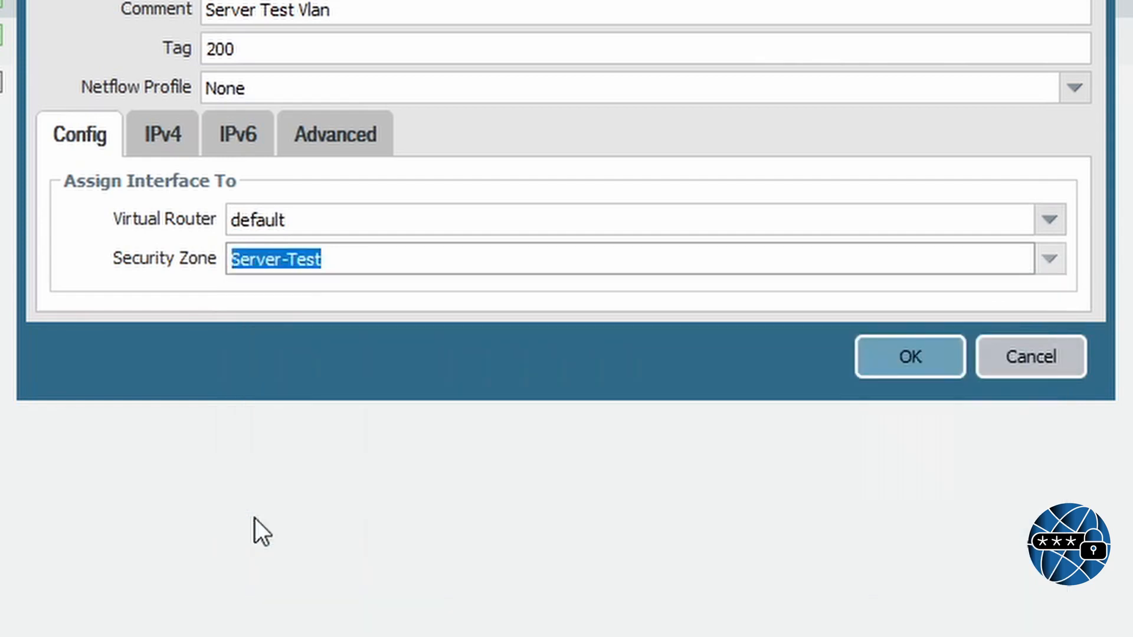
Step: Give the subinterface a static IPv4 address through a new IP Netmask address object named Server_Test_Gateway with 10.0.200.1/24
{"action": "left_click", "coordinate": [174, 143]}
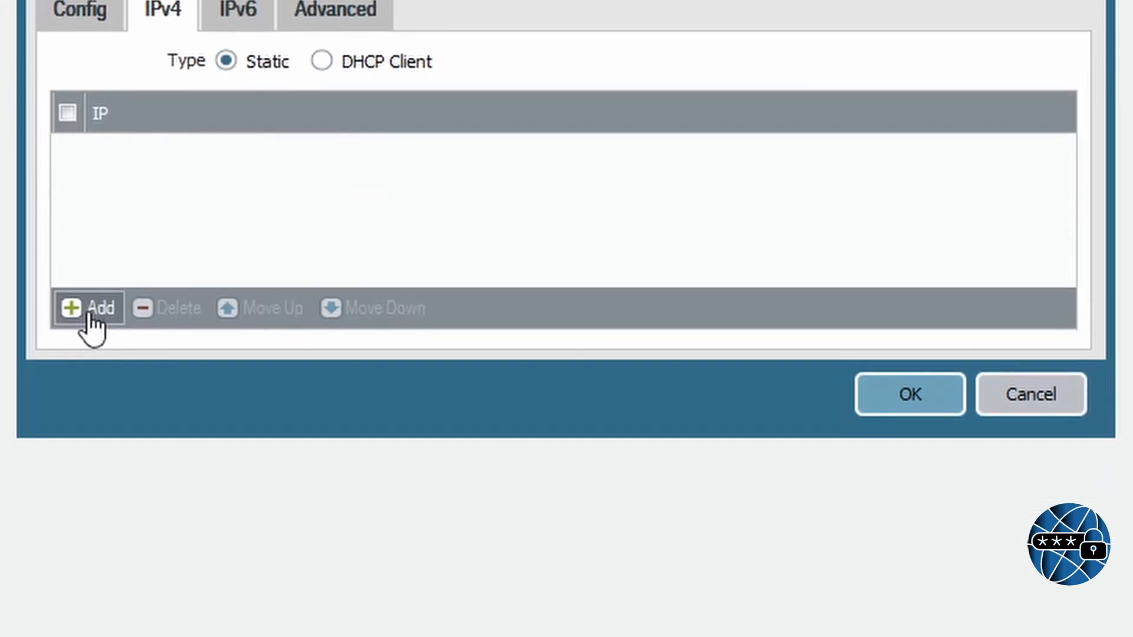
{"action": "left_click", "coordinate": [90, 436]}
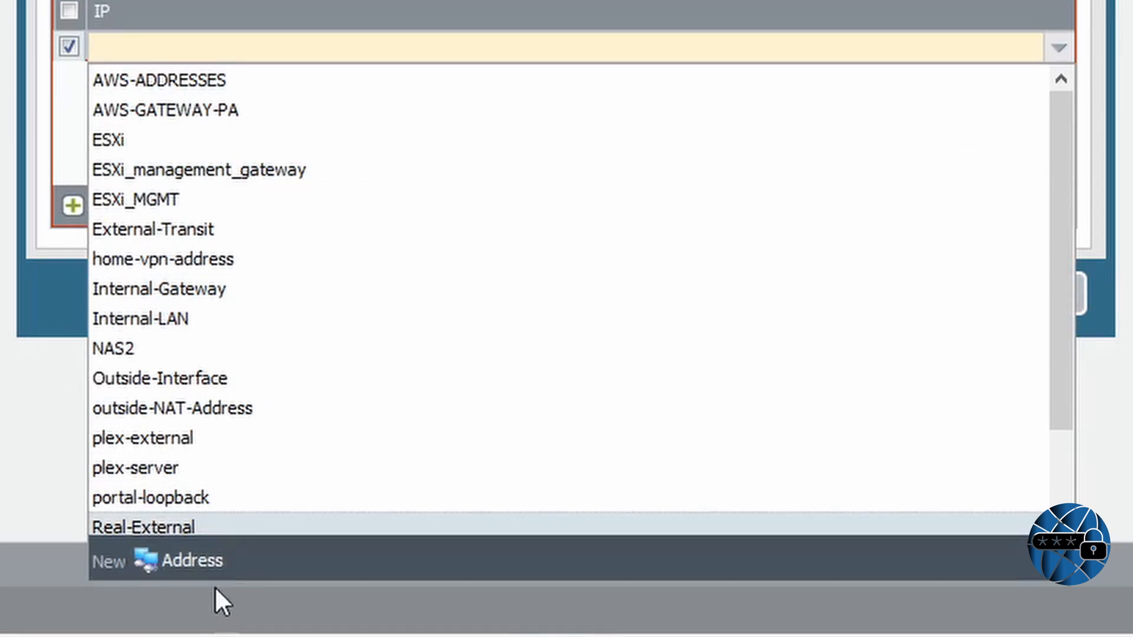
{"action": "left_click", "coordinate": [191, 561]}
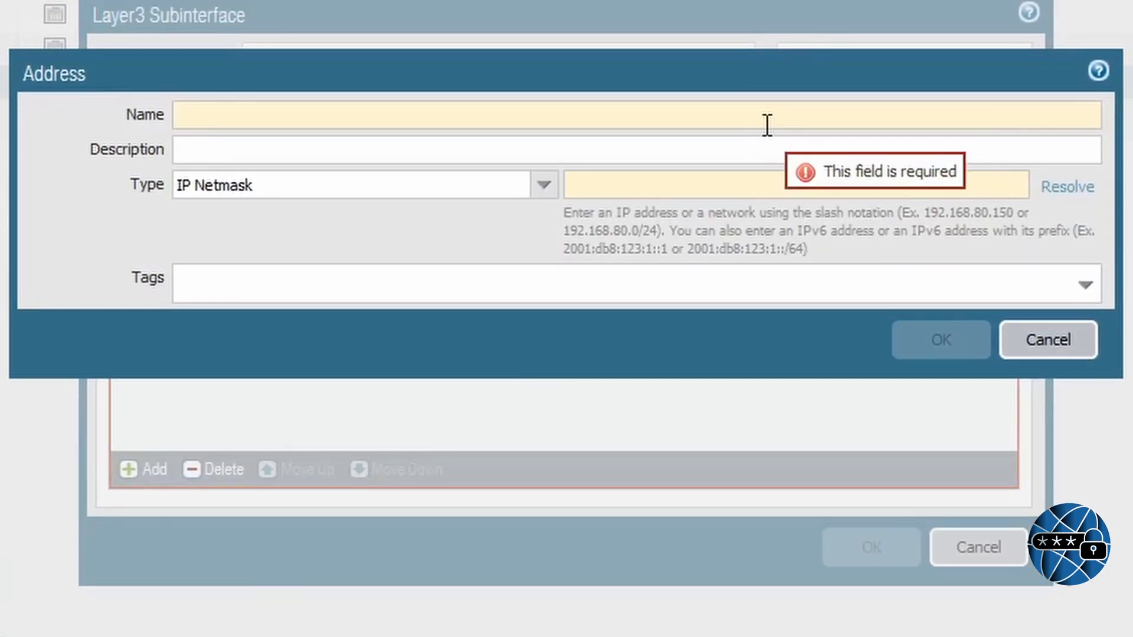
{"action": "type", "text": "Server_Test"}
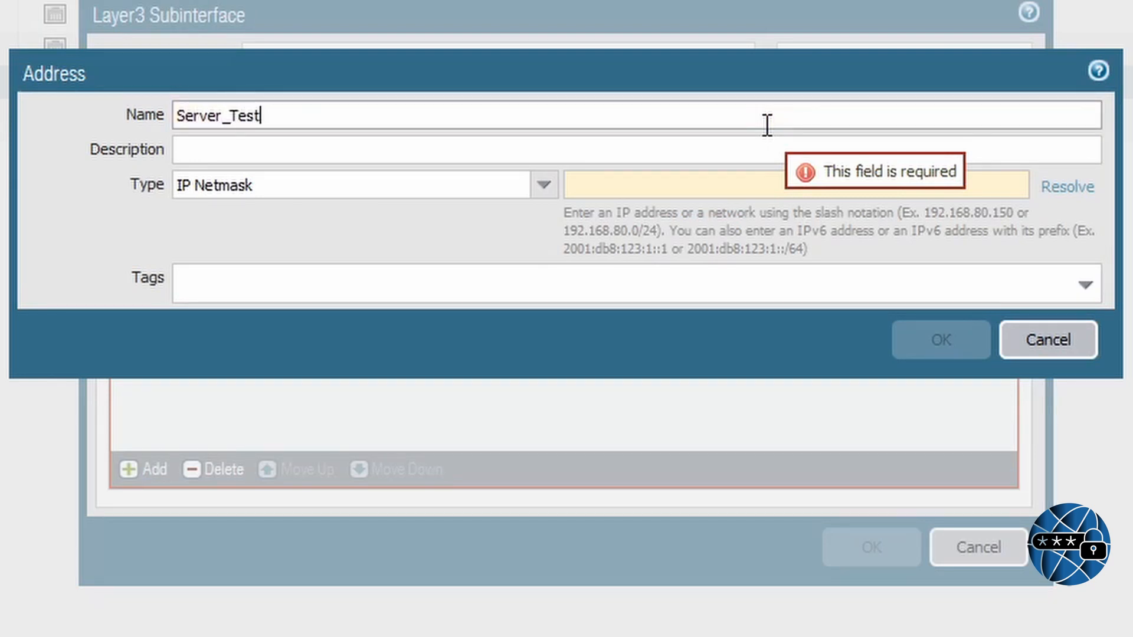
{"action": "type", "text": "eway"}
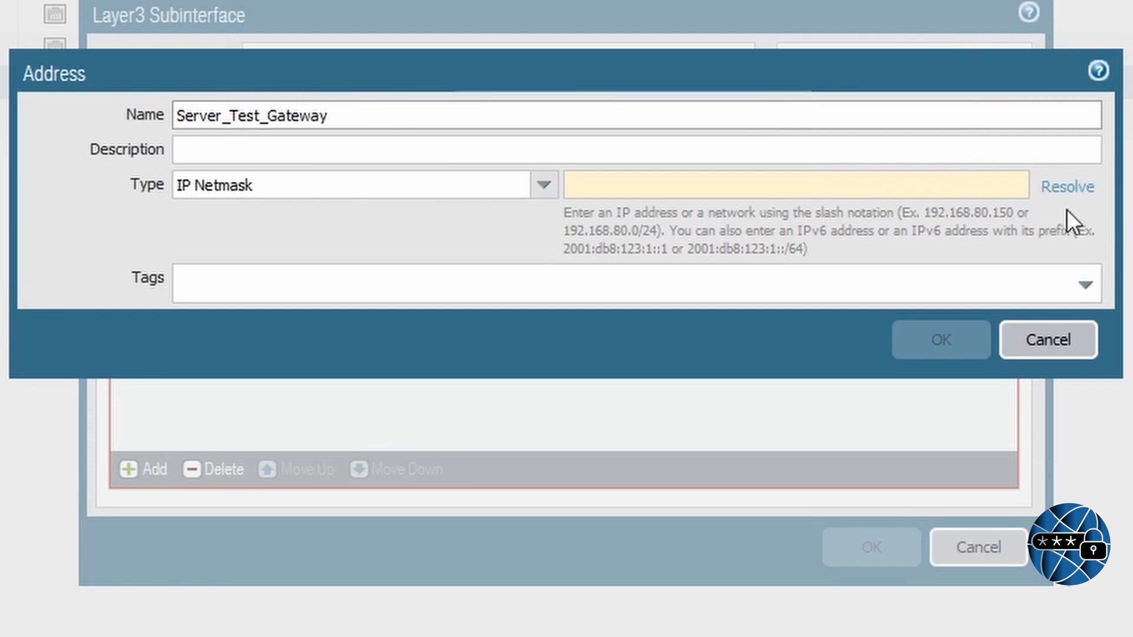
{"action": "left_click", "coordinate": [890, 183]}
{"action": "type", "text": "10.0."}
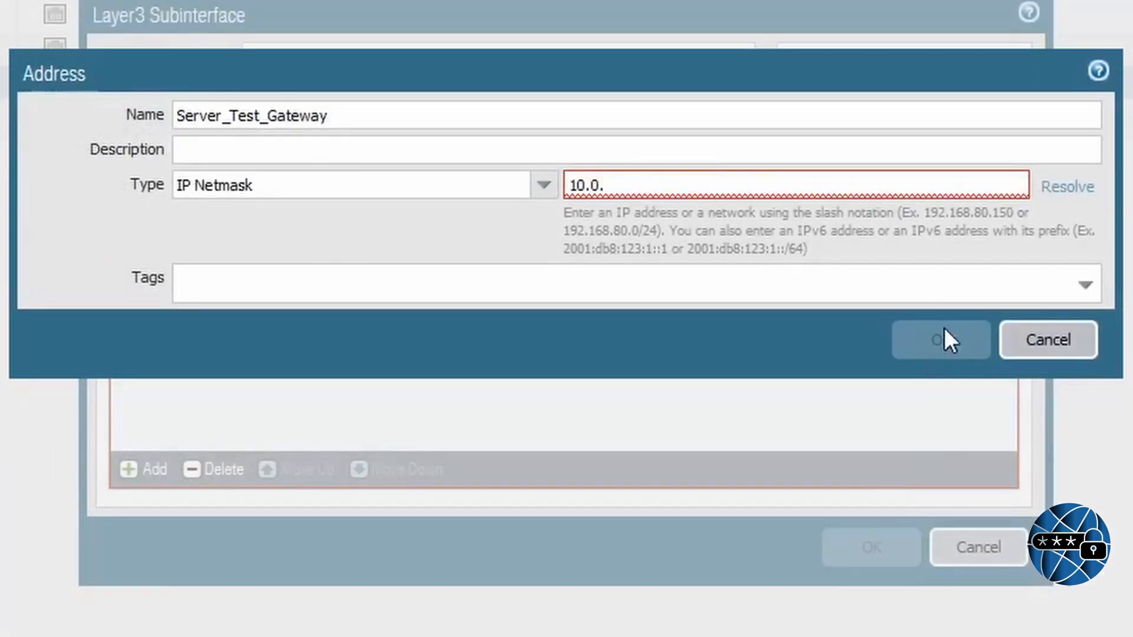
{"action": "type", "text": "200"}
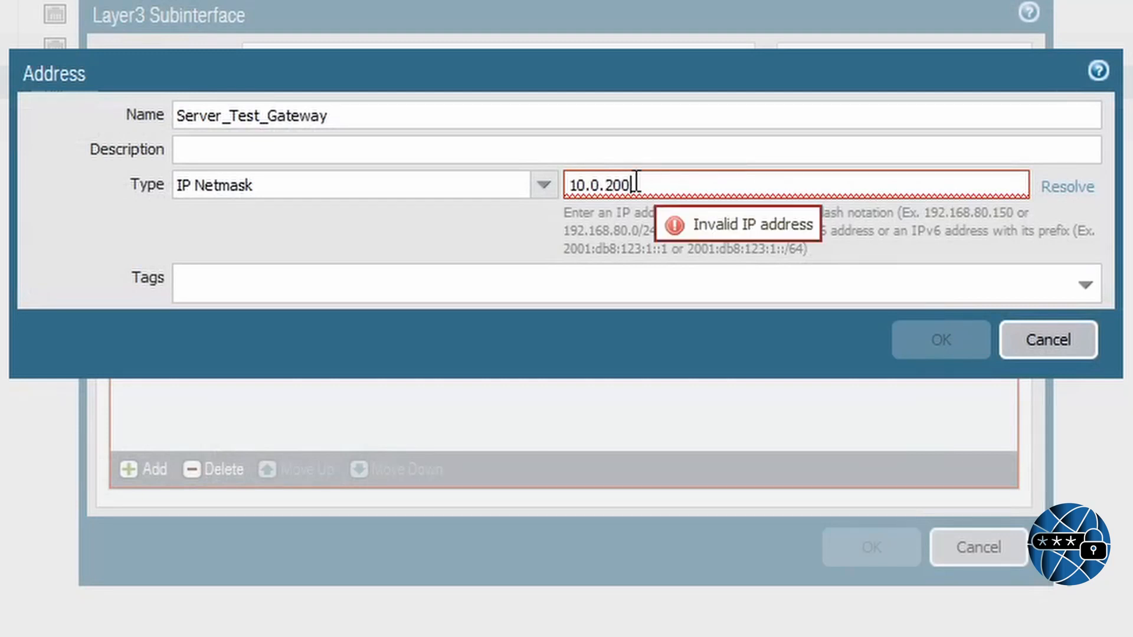
{"action": "type", "text": ".1/24"}
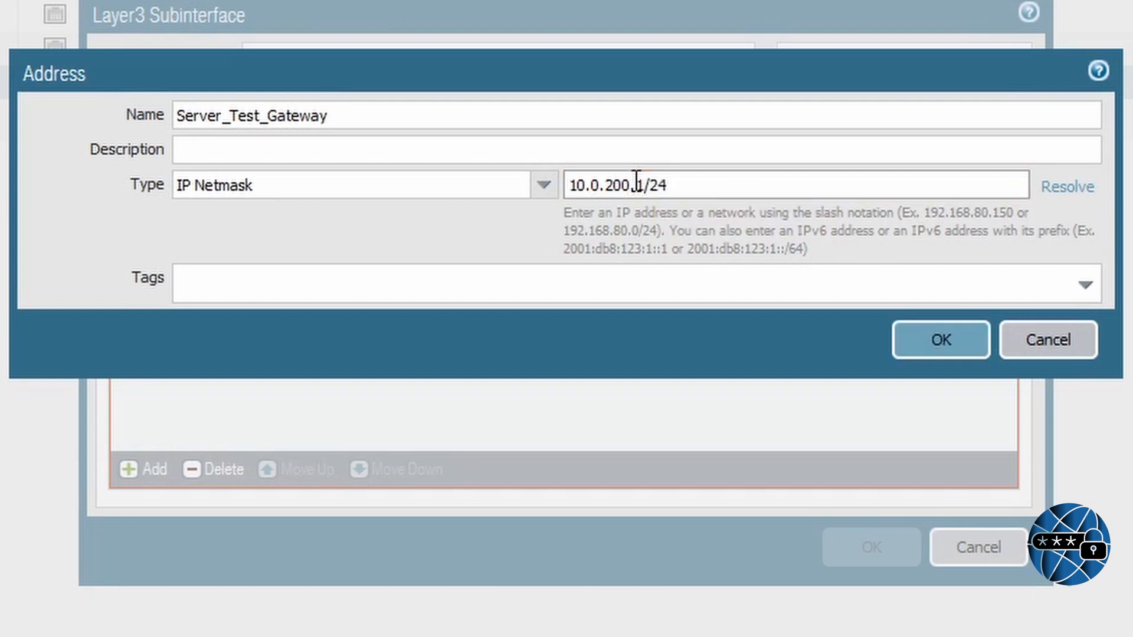
{"action": "left_click", "coordinate": [936, 341]}
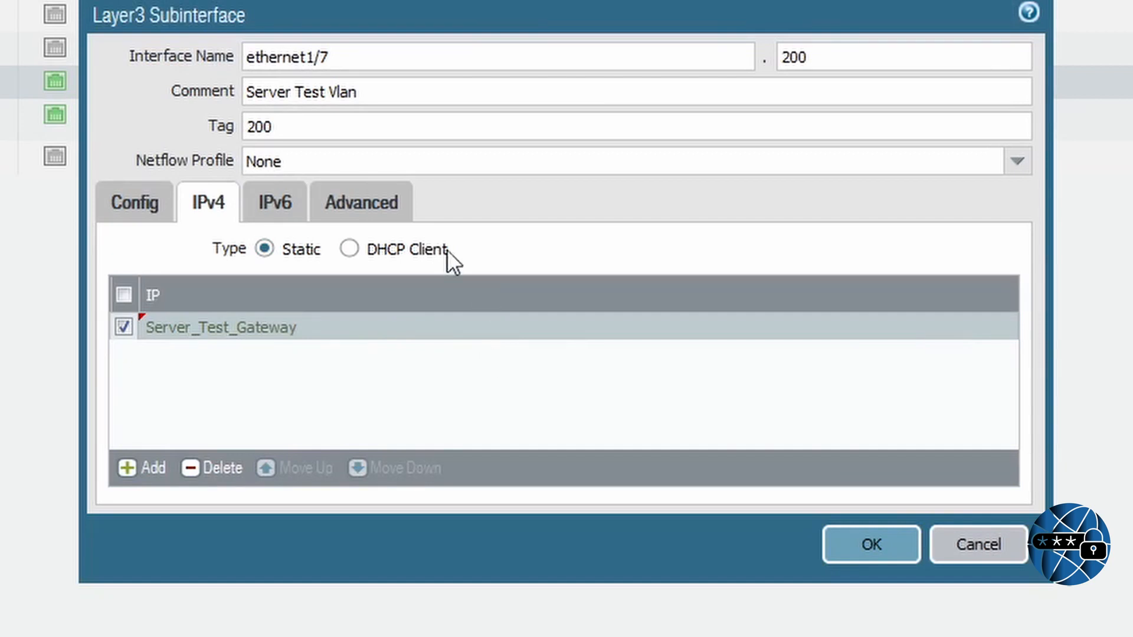
Step: Set the subinterface's management profile to Ping-Only and save the subinterface
{"action": "left_click", "coordinate": [385, 214]}
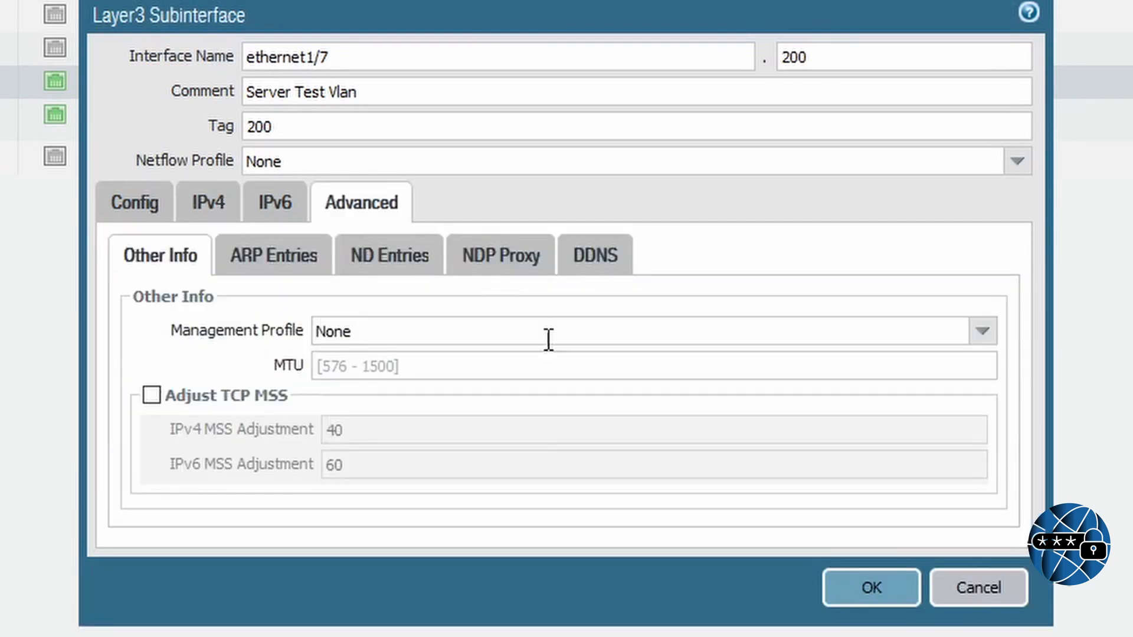
{"action": "left_click", "coordinate": [983, 331]}
{"action": "left_click", "coordinate": [384, 396]}
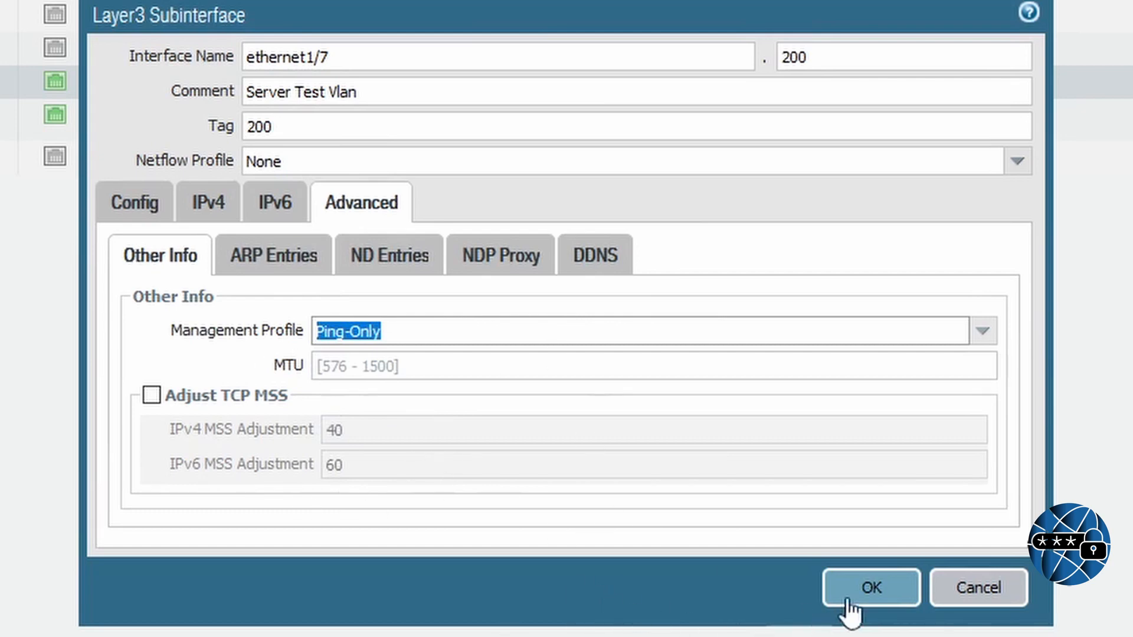
{"action": "left_click", "coordinate": [868, 590]}
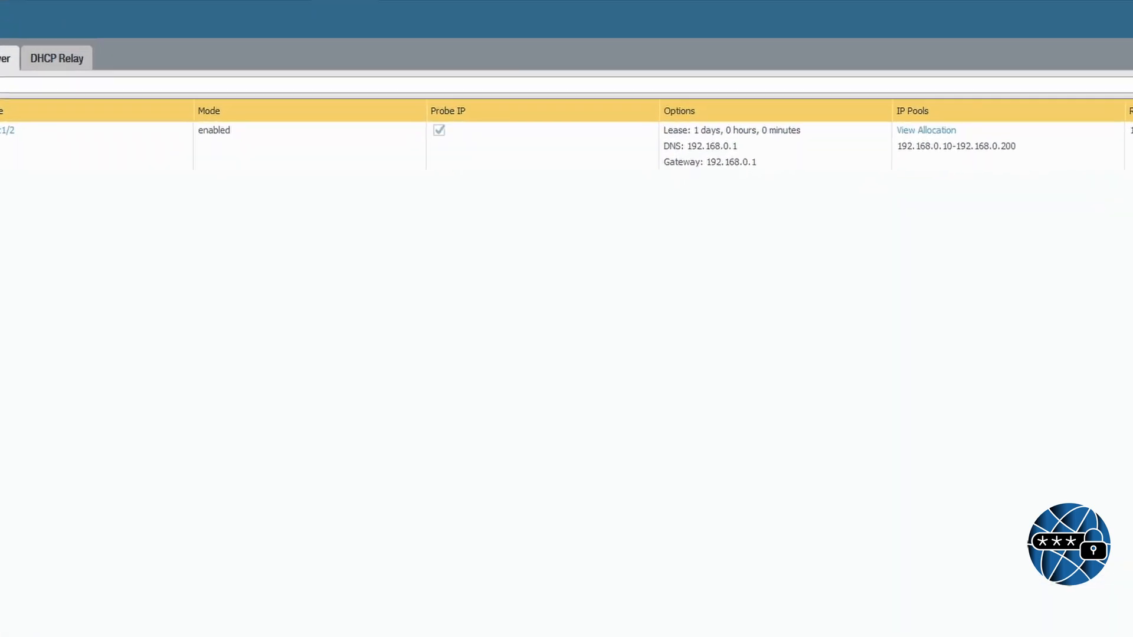
Step: Add a DHCP server on ethernet1/7.200 with mode enabled and pinging of IPs when allocating new ones
{"action": "left_click", "coordinate": [2, 635]}
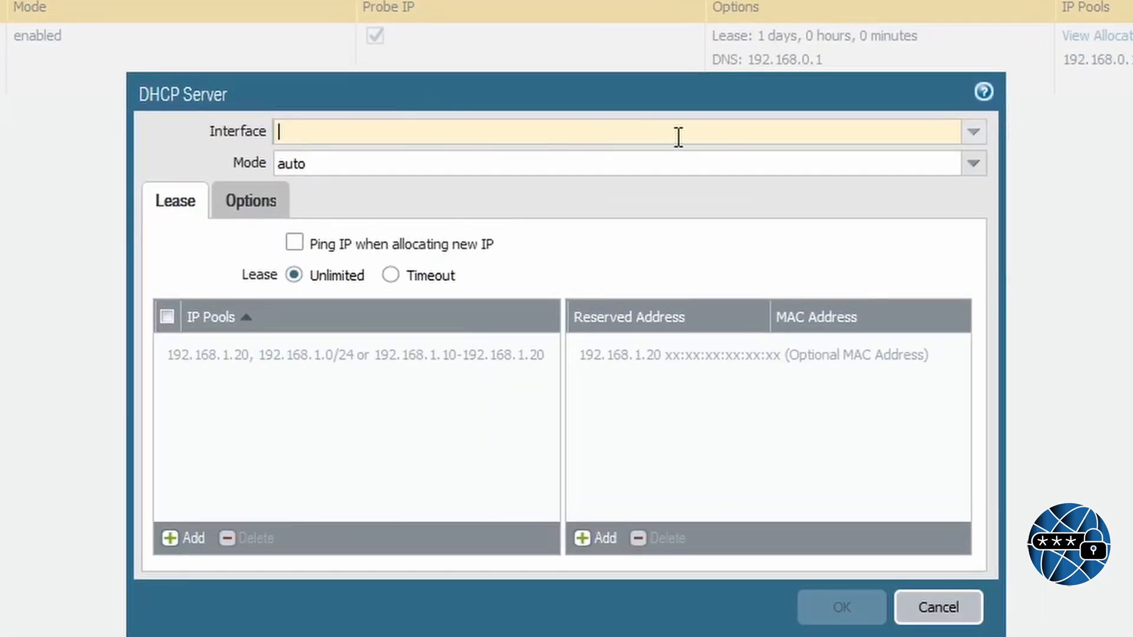
{"action": "left_click", "coordinate": [974, 131]}
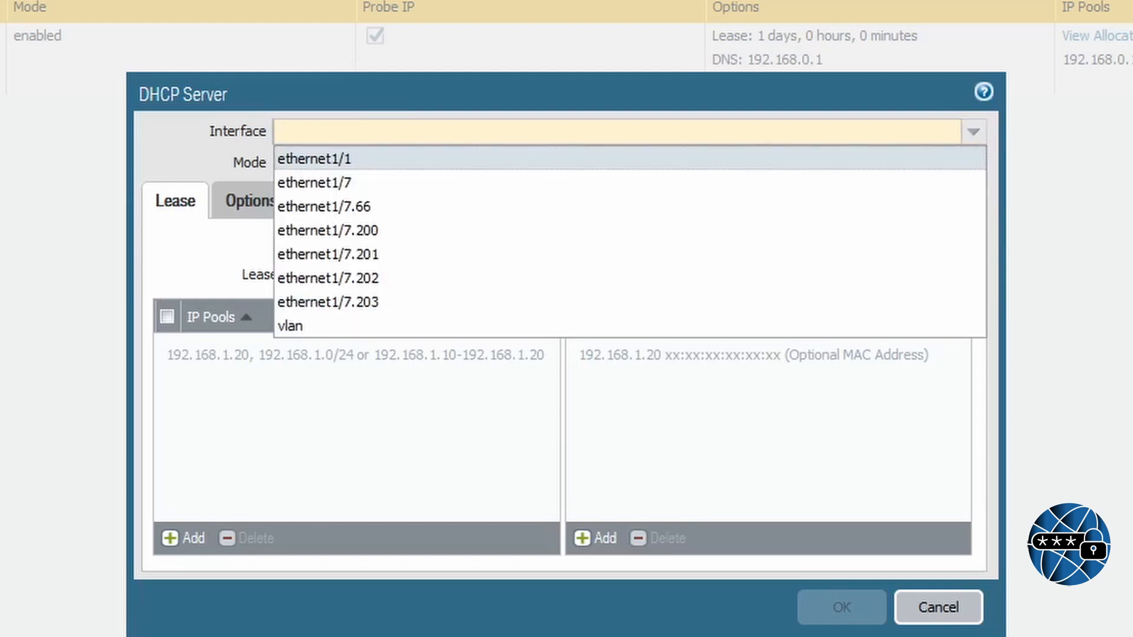
{"action": "left_click", "coordinate": [354, 232]}
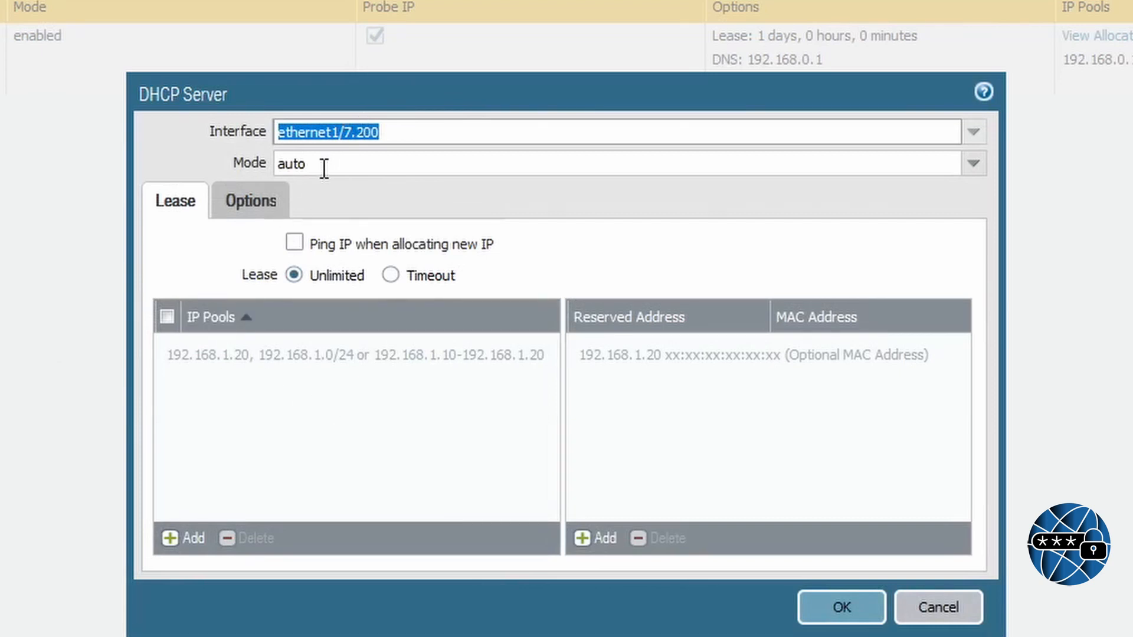
{"action": "left_click", "coordinate": [976, 169]}
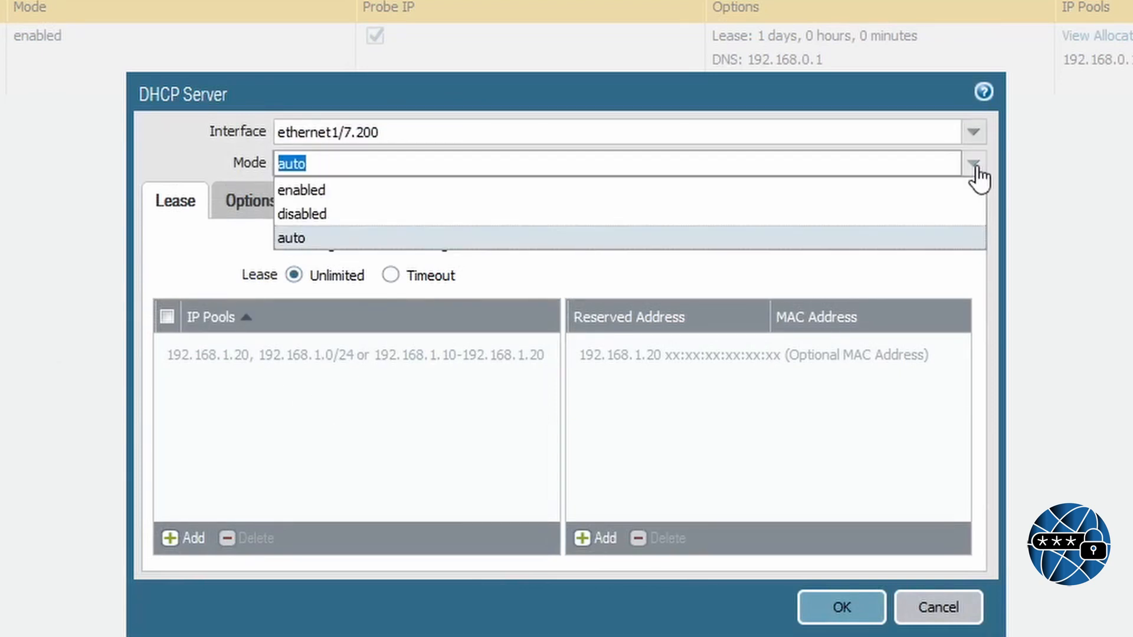
{"action": "left_click", "coordinate": [331, 190]}
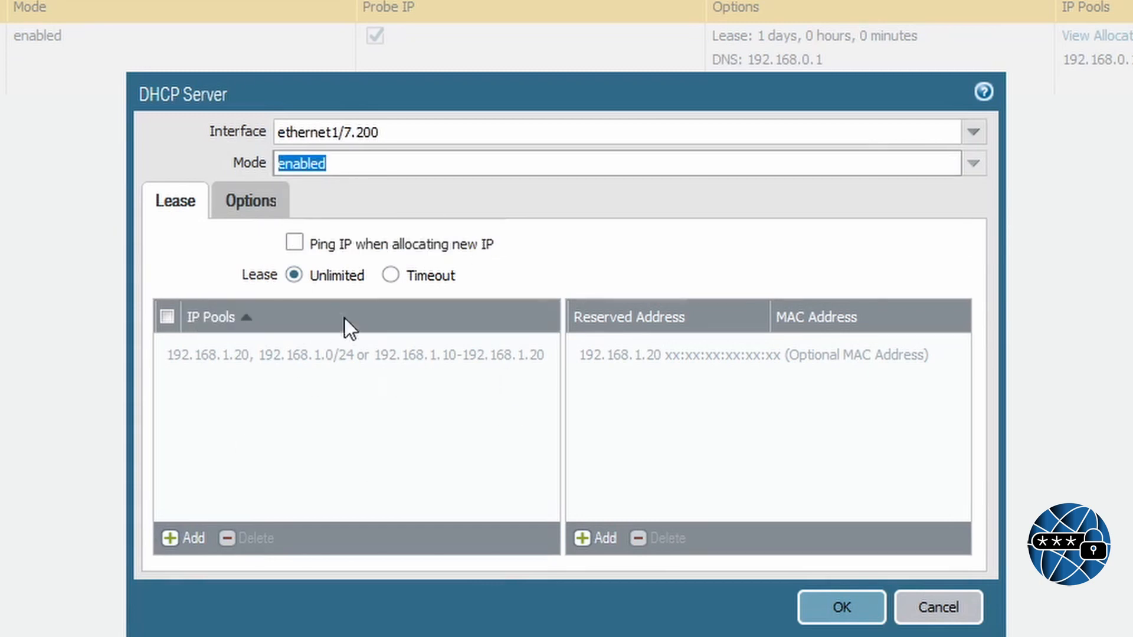
{"action": "left_click", "coordinate": [296, 241]}
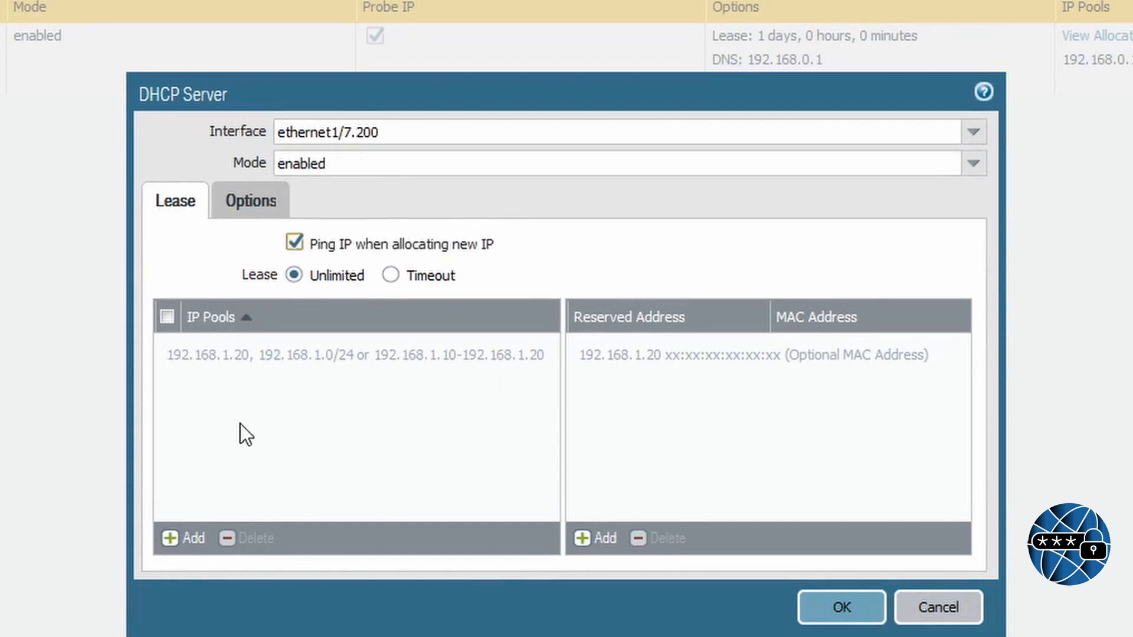
Step: Add the IP pool 10.0.200.11-10.0.200.254 to the ethernet1/7.200 DHCP server
{"action": "left_click", "coordinate": [190, 541]}
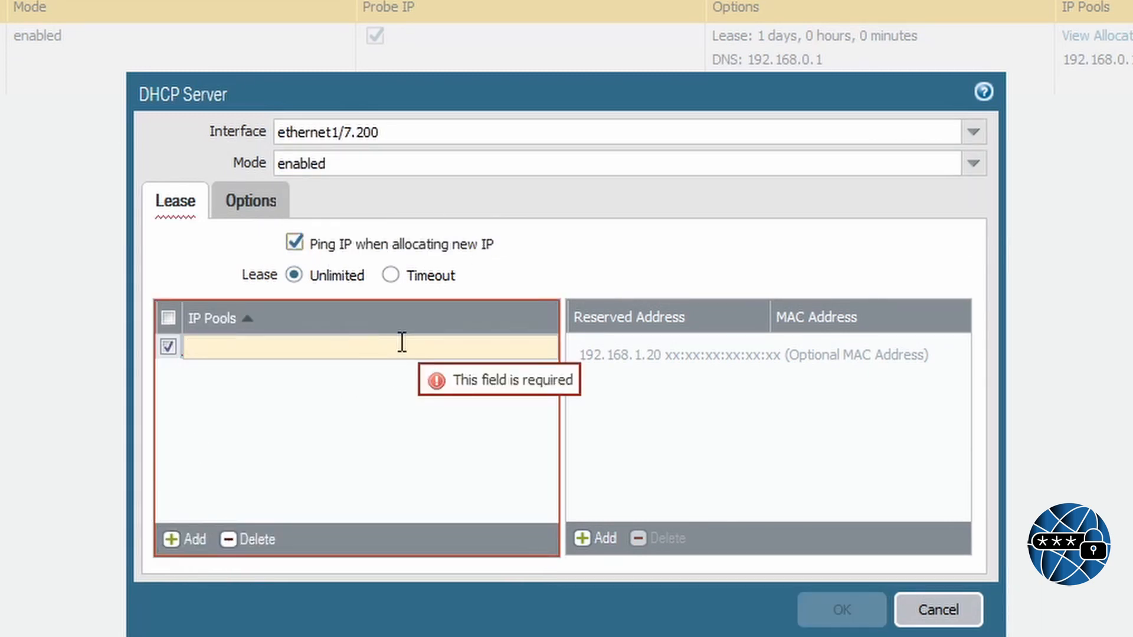
{"action": "type", "text": "10.0"}
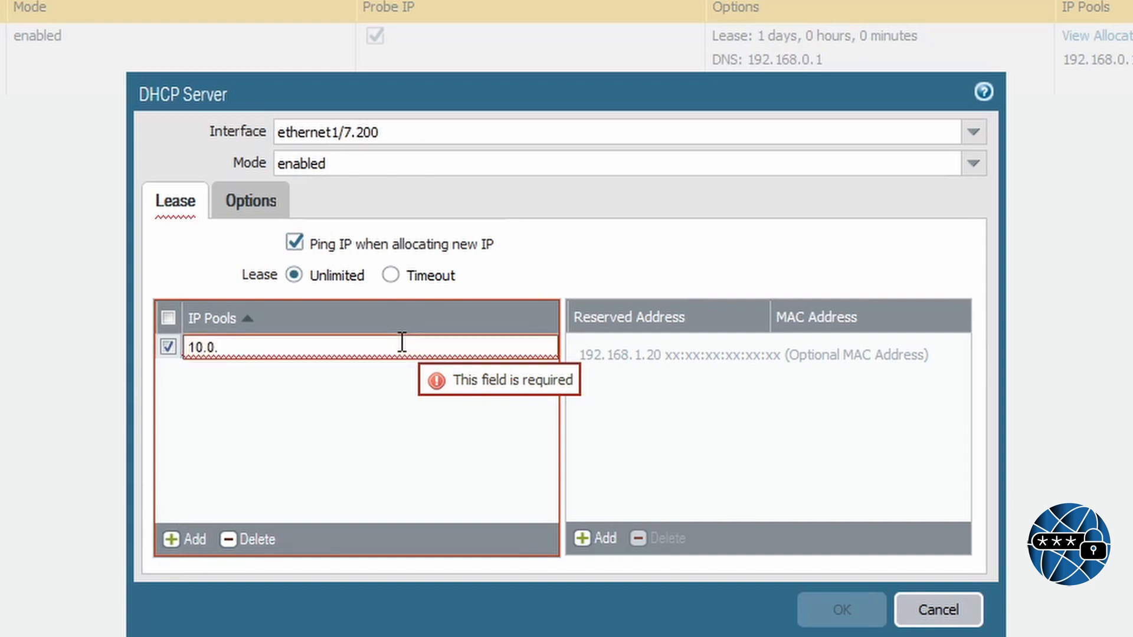
{"action": "type", "text": ".200"}
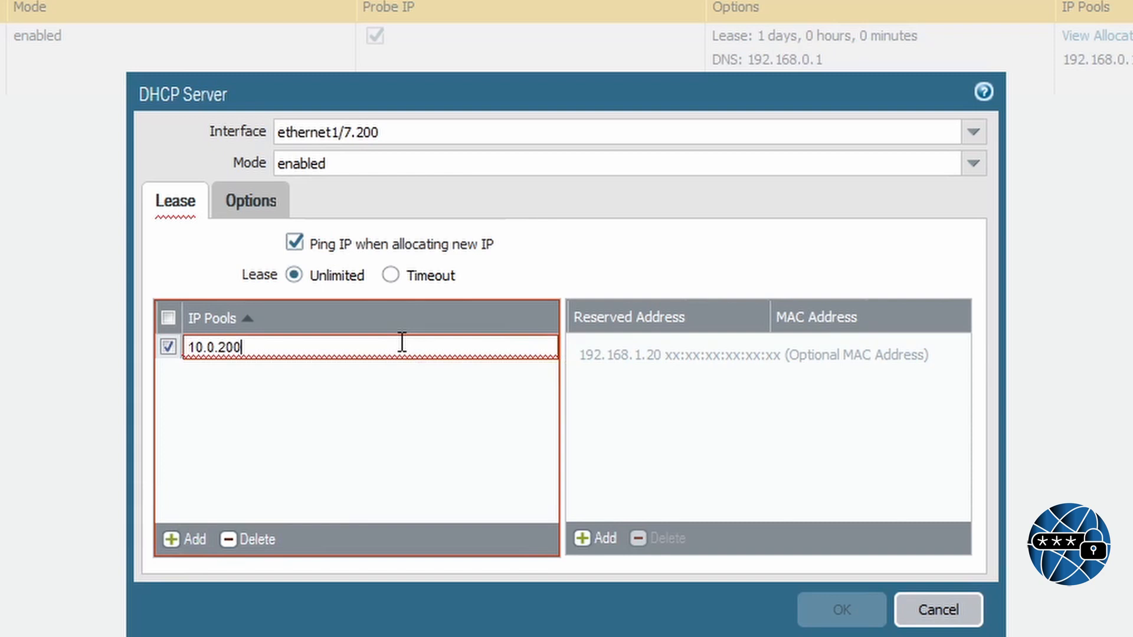
{"action": "type", "text": ".11-"}
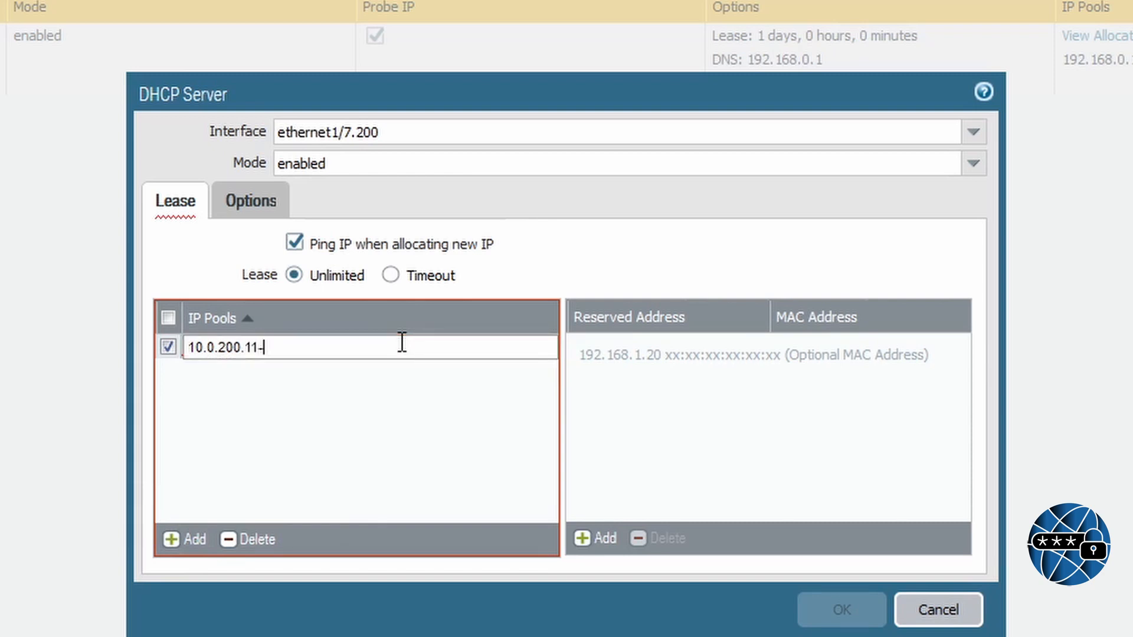
{"action": "type", "text": "10.0.200"}
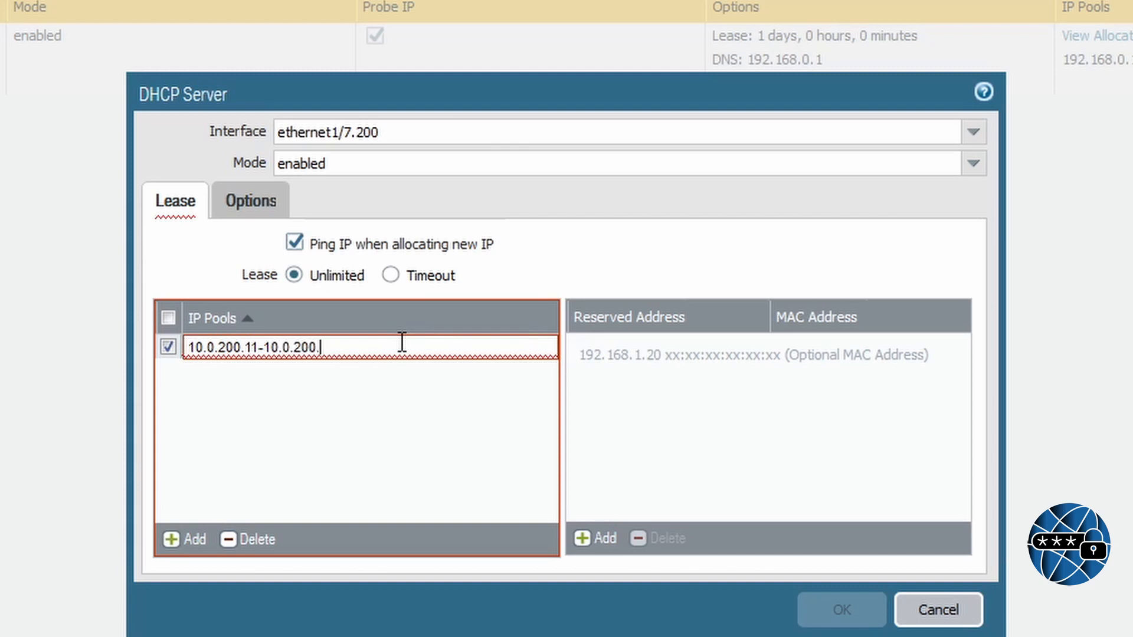
{"action": "type", "text": ".254"}
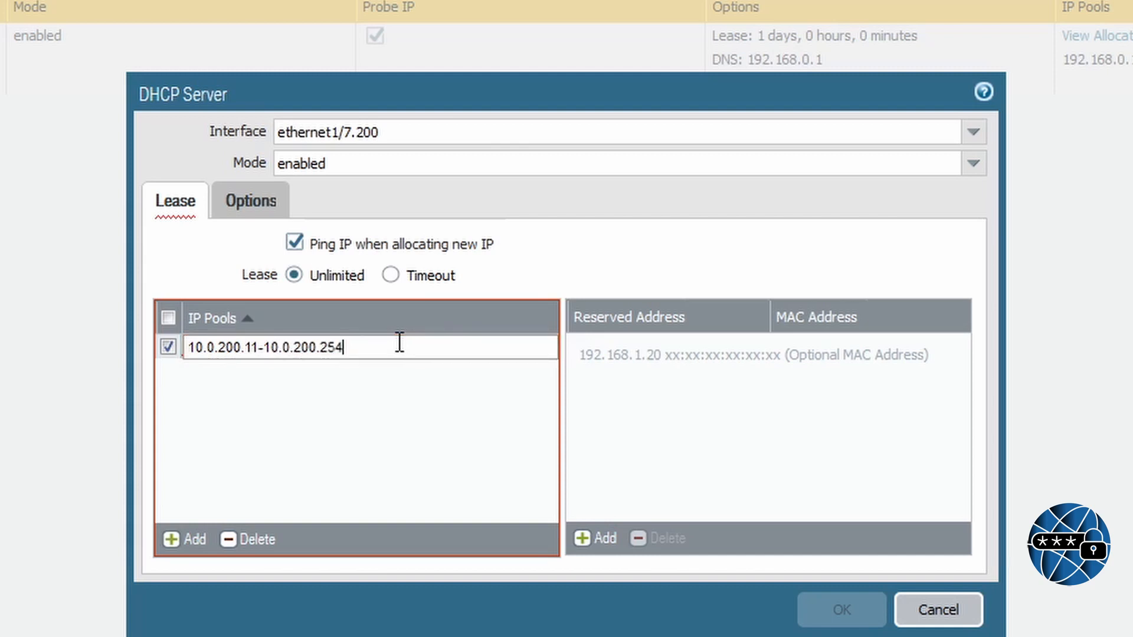
{"action": "left_click", "coordinate": [407, 412]}
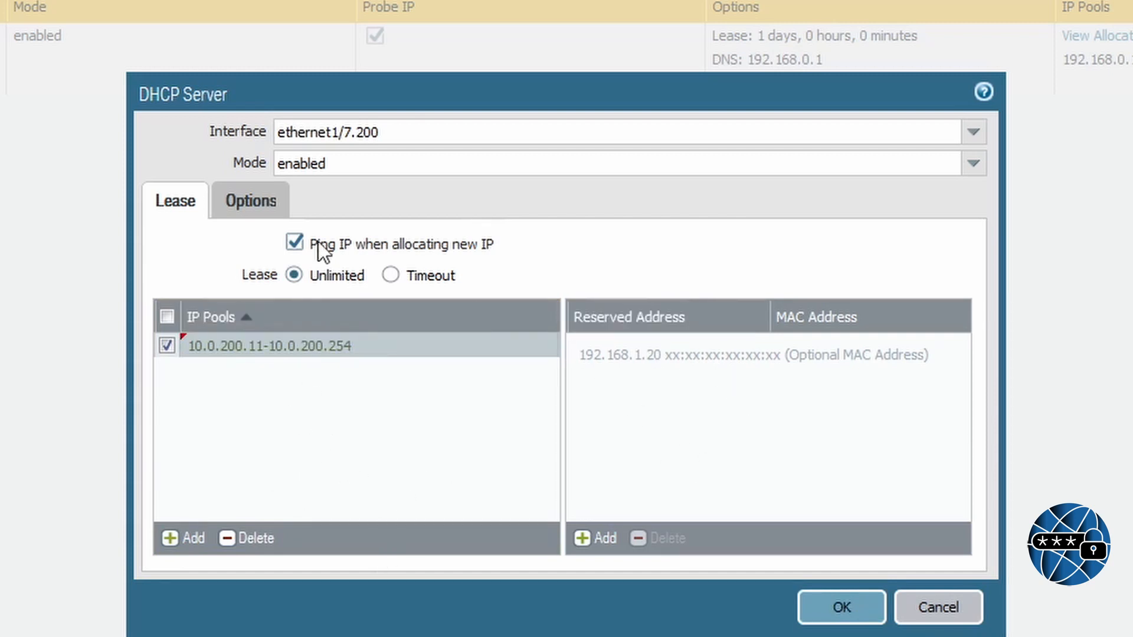
Step: Set the DHCP lease to a timeout of 0 days, 8 hours and 0 minutes
{"action": "left_click", "coordinate": [391, 275]}
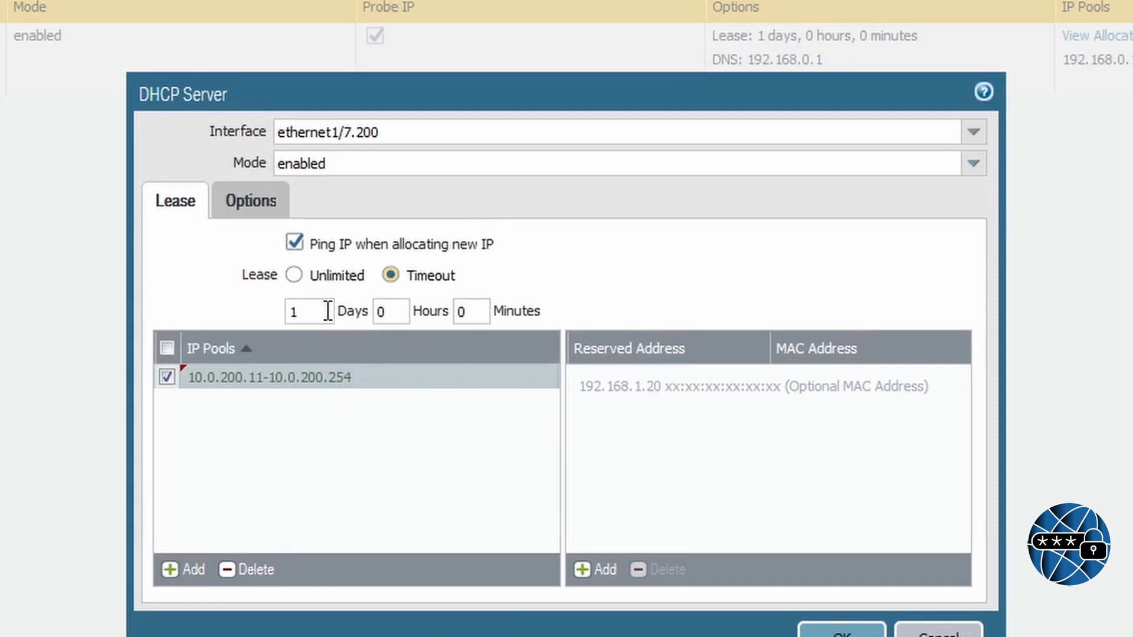
{"action": "double_click", "coordinate": [388, 312]}
{"action": "type", "text": "8"}
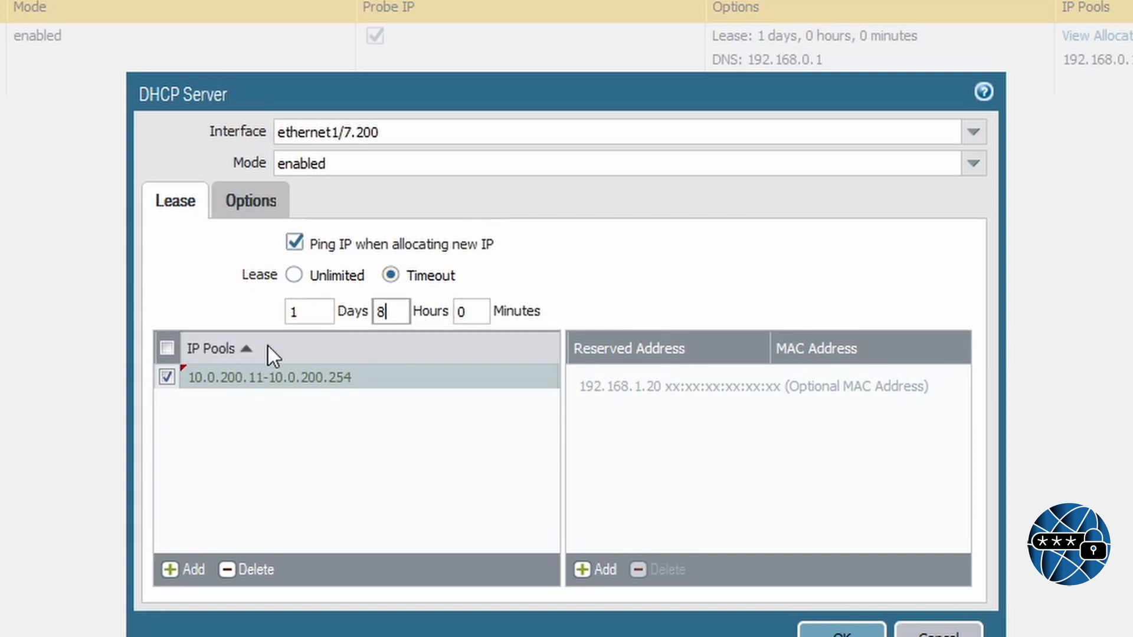
{"action": "left_click", "coordinate": [306, 313]}
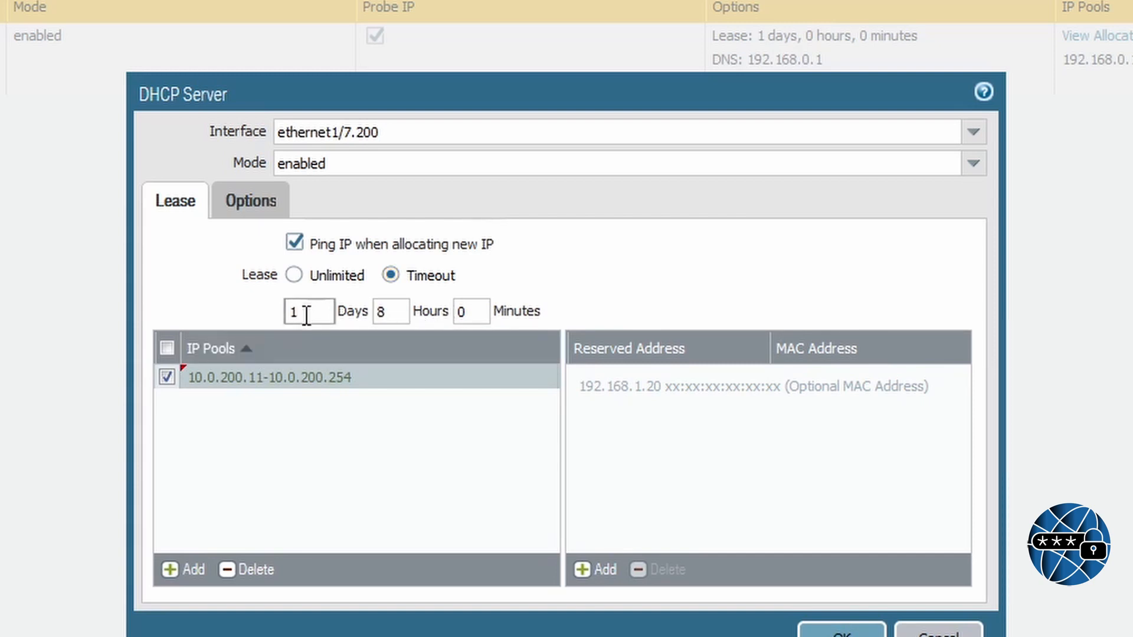
{"action": "type", "text": "0"}
{"action": "left_click", "coordinate": [390, 479]}
Step: Set the DHCP options to gateway 10.0.200.1 and subnet mask 255.255.255.0
{"action": "left_click", "coordinate": [256, 190]}
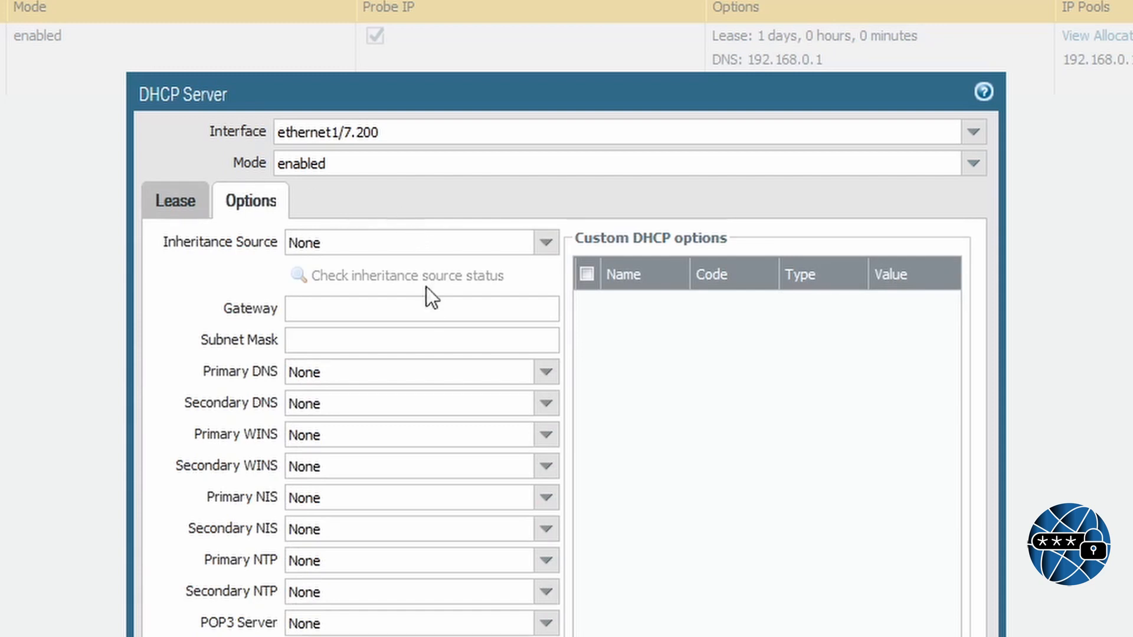
{"action": "left_click", "coordinate": [445, 309]}
{"action": "type", "text": "10.0."}
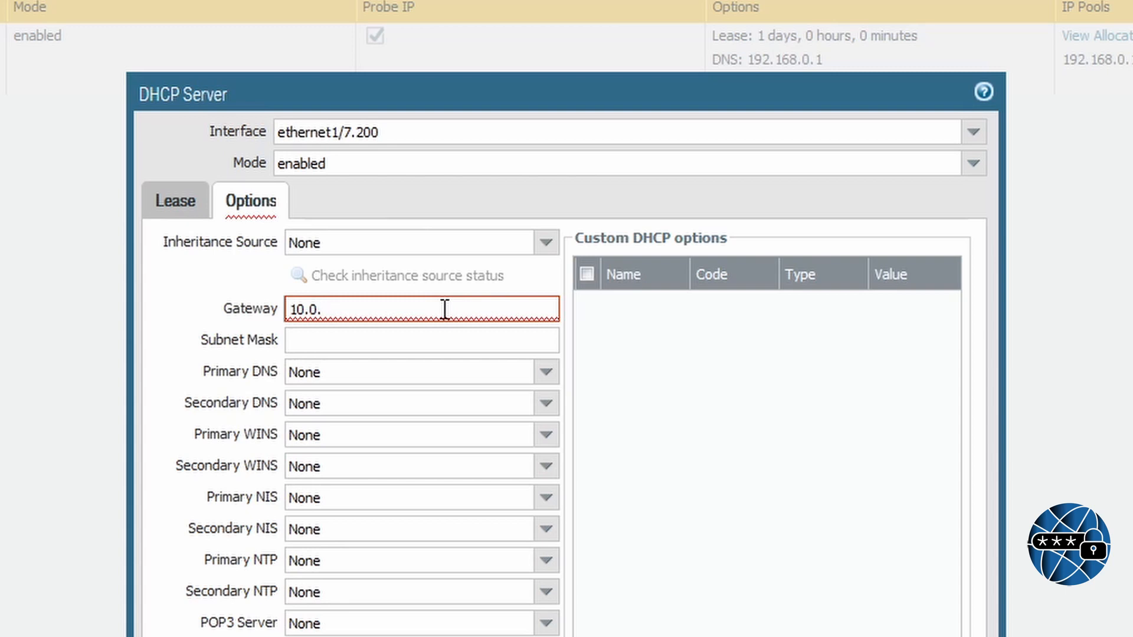
{"action": "type", "text": "200.1"}
{"action": "left_click", "coordinate": [434, 332]}
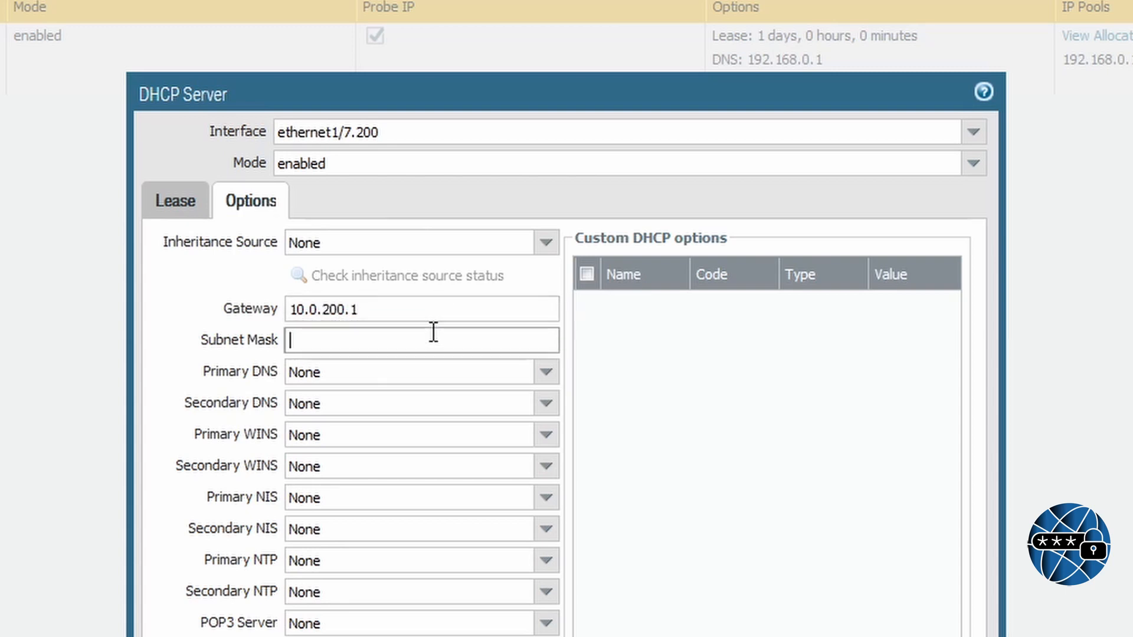
{"action": "type", "text": "255.255.255.0"}
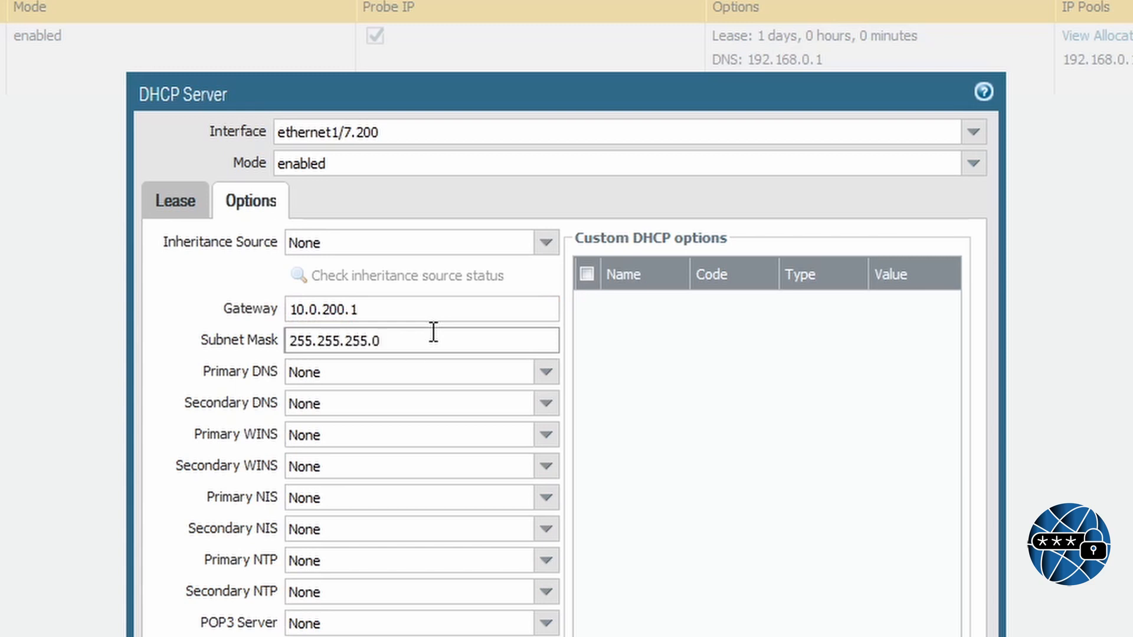
Step: Set the primary DNS to 8.8.8.8 and save the ethernet1/7.200 DHCP server
{"action": "left_click", "coordinate": [547, 374]}
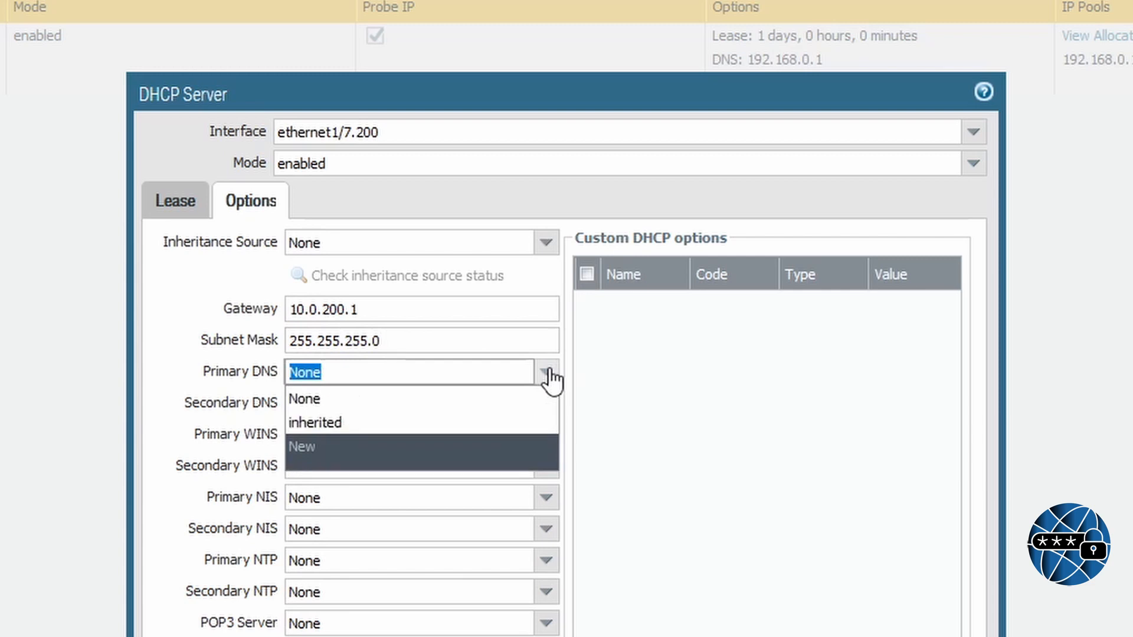
{"action": "double_click", "coordinate": [330, 372]}
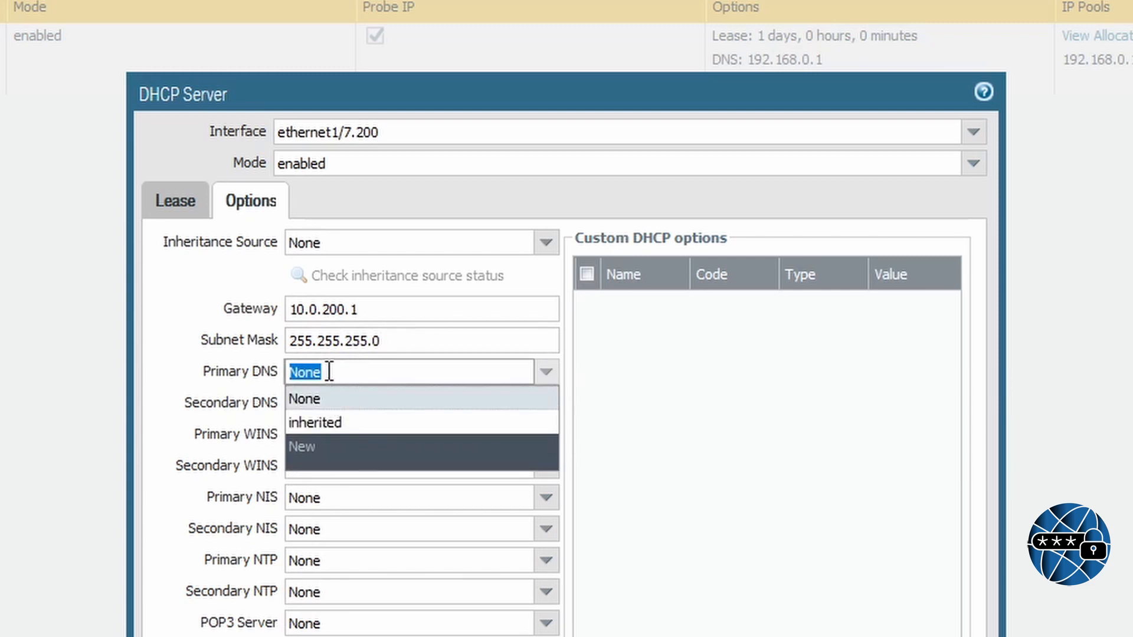
{"action": "type", "text": "8.88."}
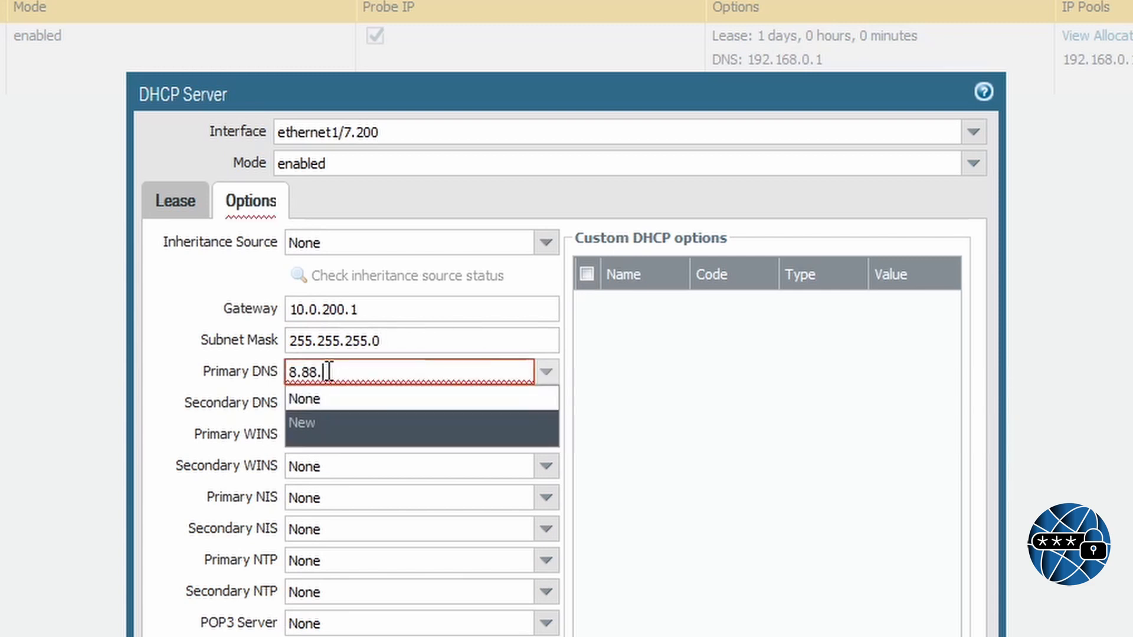
{"action": "key", "text": "BackSpace"}
{"action": "key", "text": "BackSpace"}
{"action": "type", "text": ".8.8"}
{"action": "left_click", "coordinate": [728, 419]}
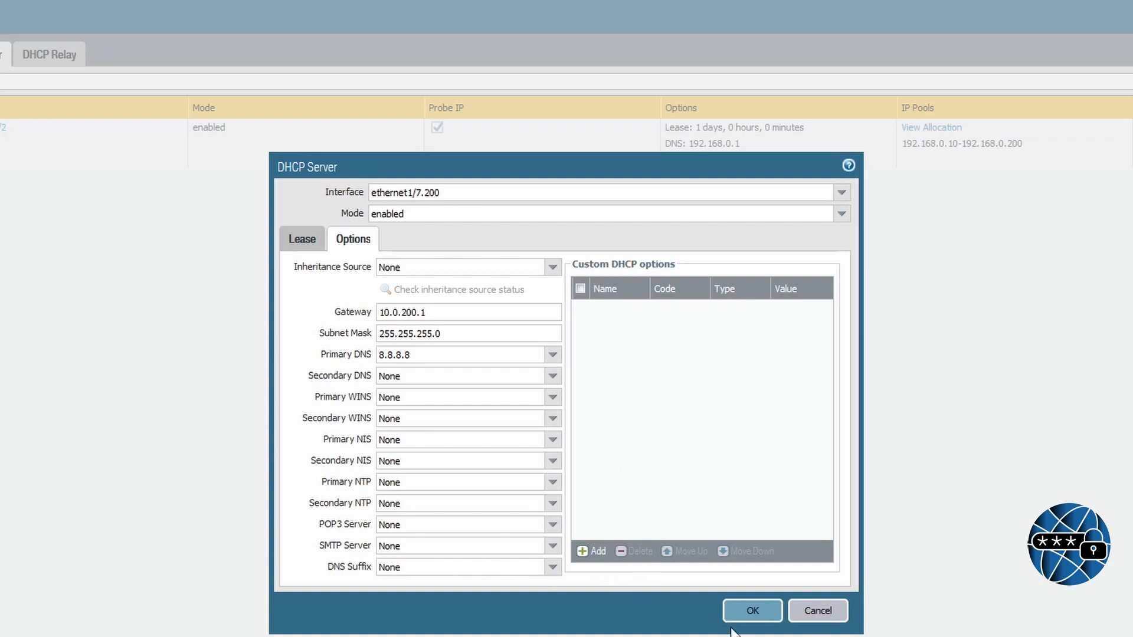
{"action": "left_click", "coordinate": [755, 611]}
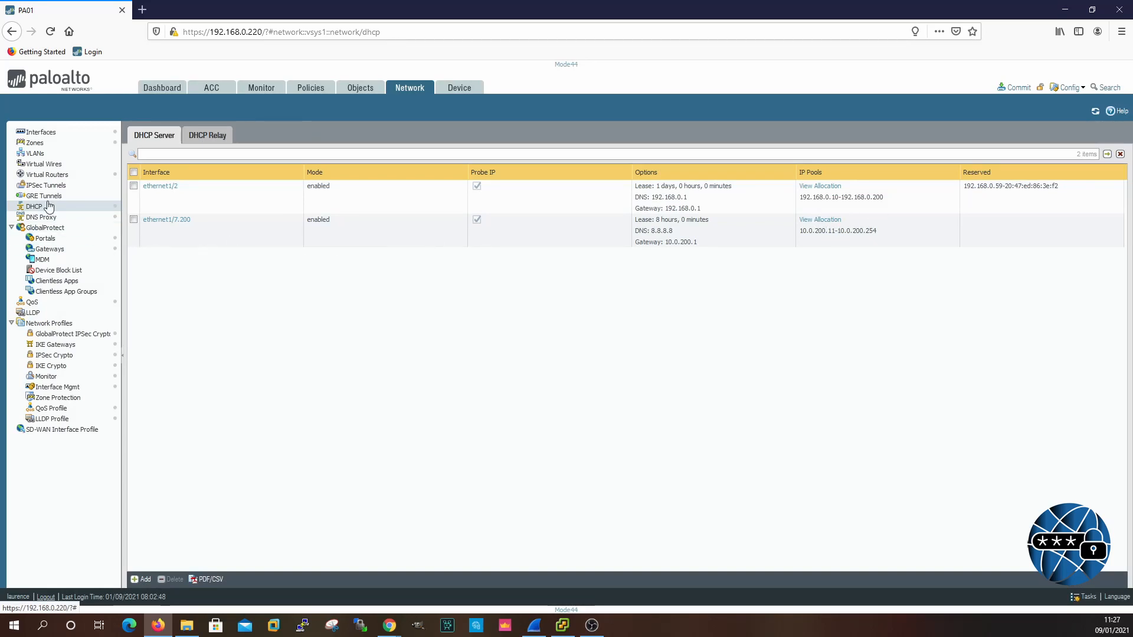
Step: Add another DHCP server on interface ethernet1/7.201 with mode enabled
{"action": "left_click", "coordinate": [143, 581]}
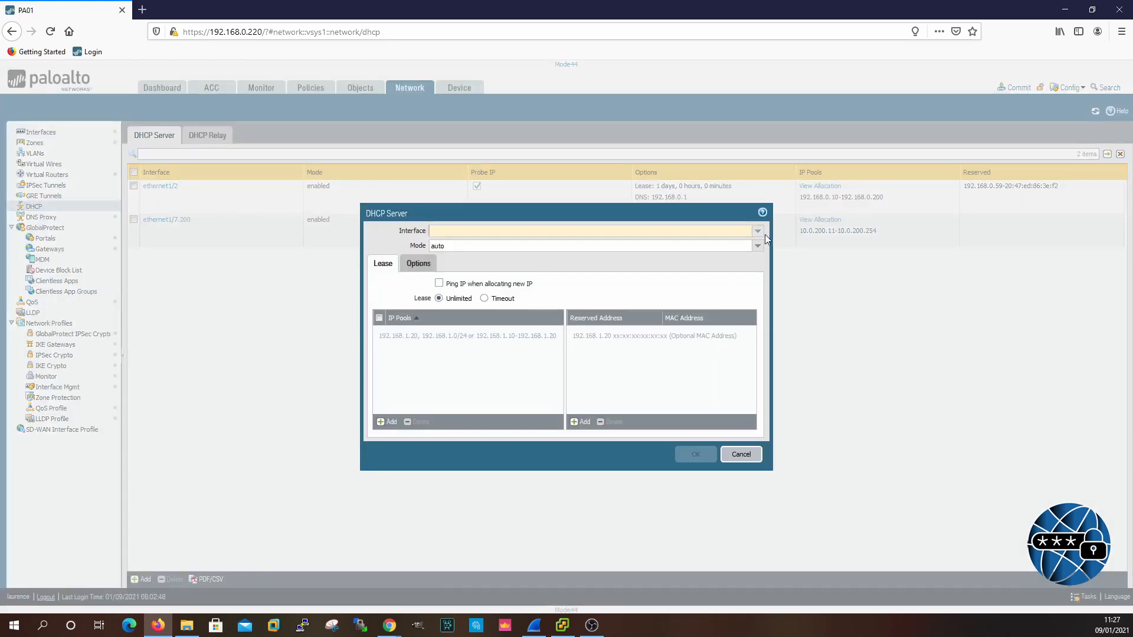
{"action": "left_click", "coordinate": [758, 231]}
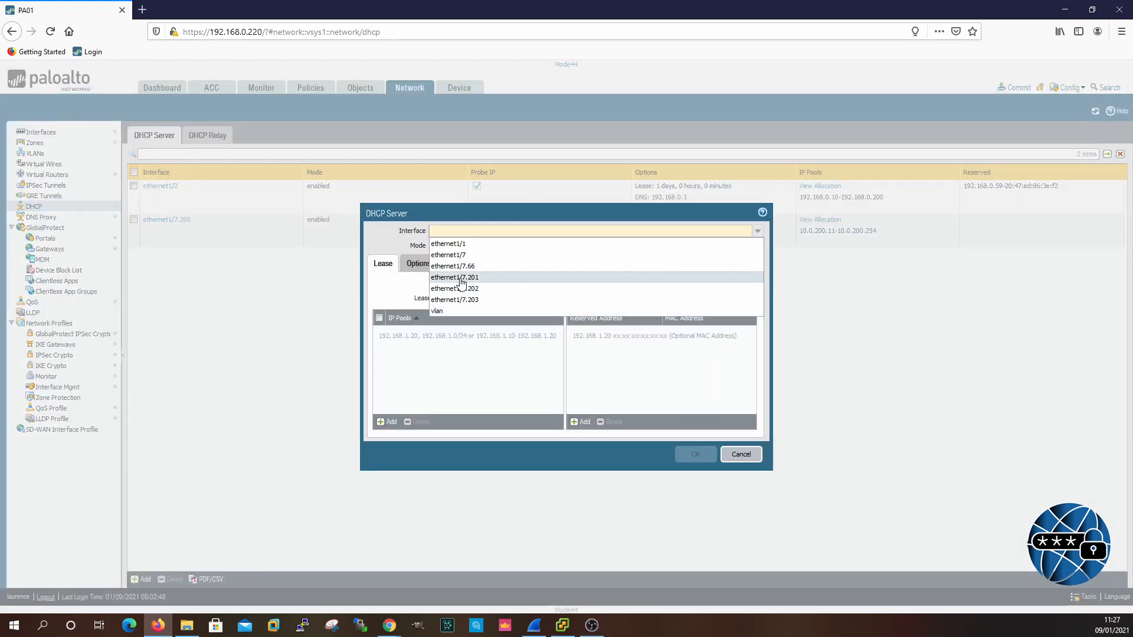
{"action": "left_click", "coordinate": [461, 278]}
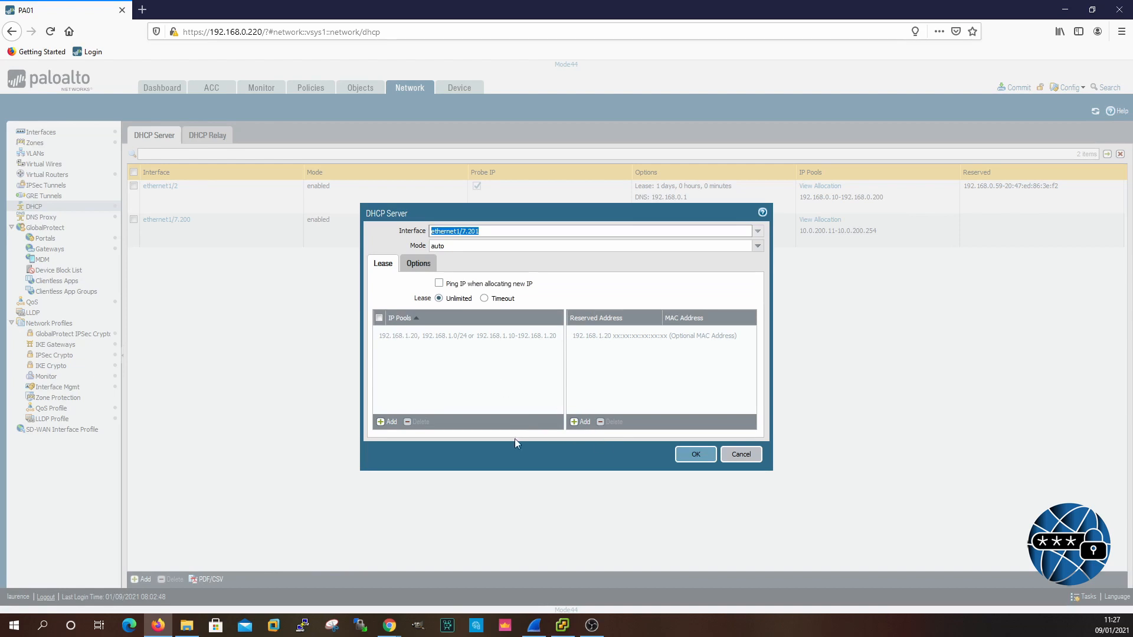
{"action": "left_click", "coordinate": [758, 245]}
{"action": "left_click", "coordinate": [462, 265]}
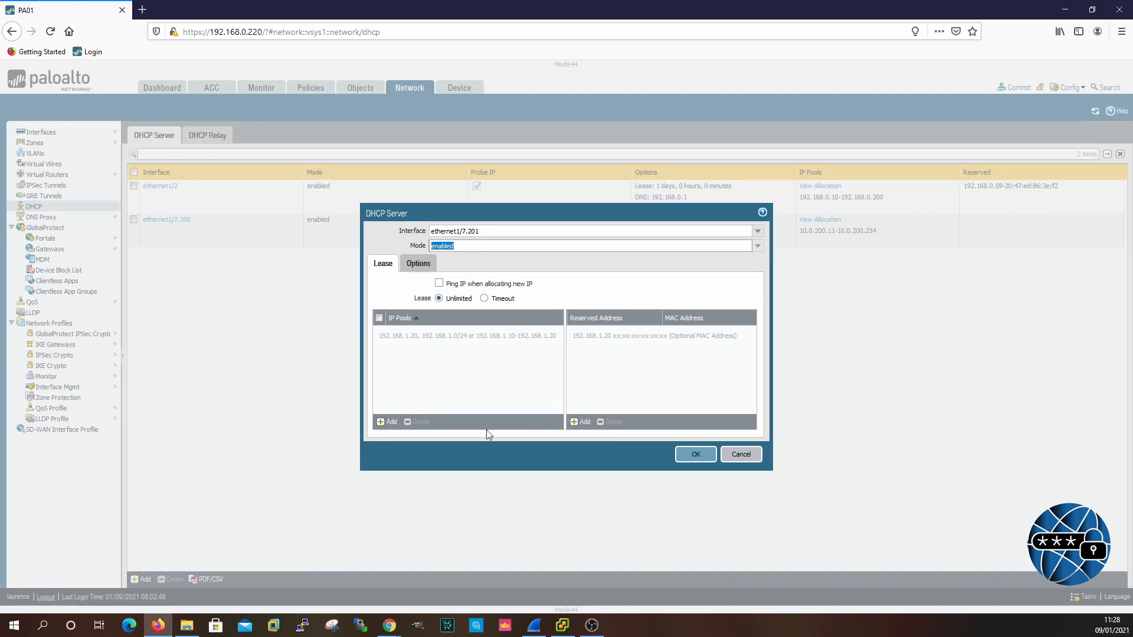
Step: Add the IP pool 10.0.201.11-10.0.201.254 to the ethernet1/7.201 DHCP server
{"action": "left_click", "coordinate": [394, 422]}
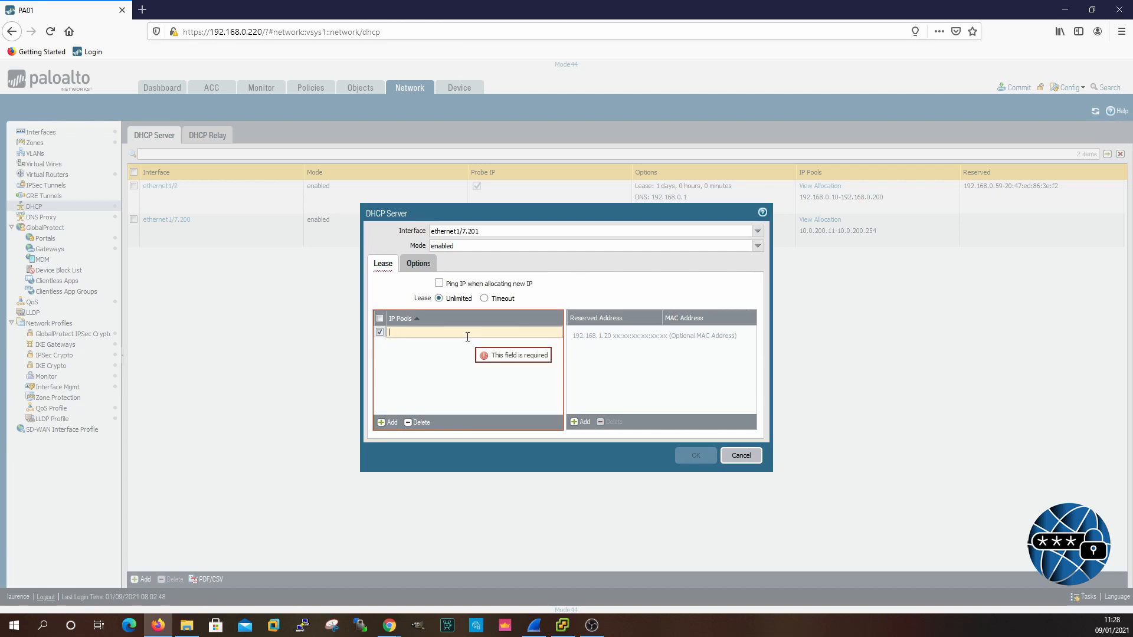
{"action": "type", "text": "10.0.201.11"}
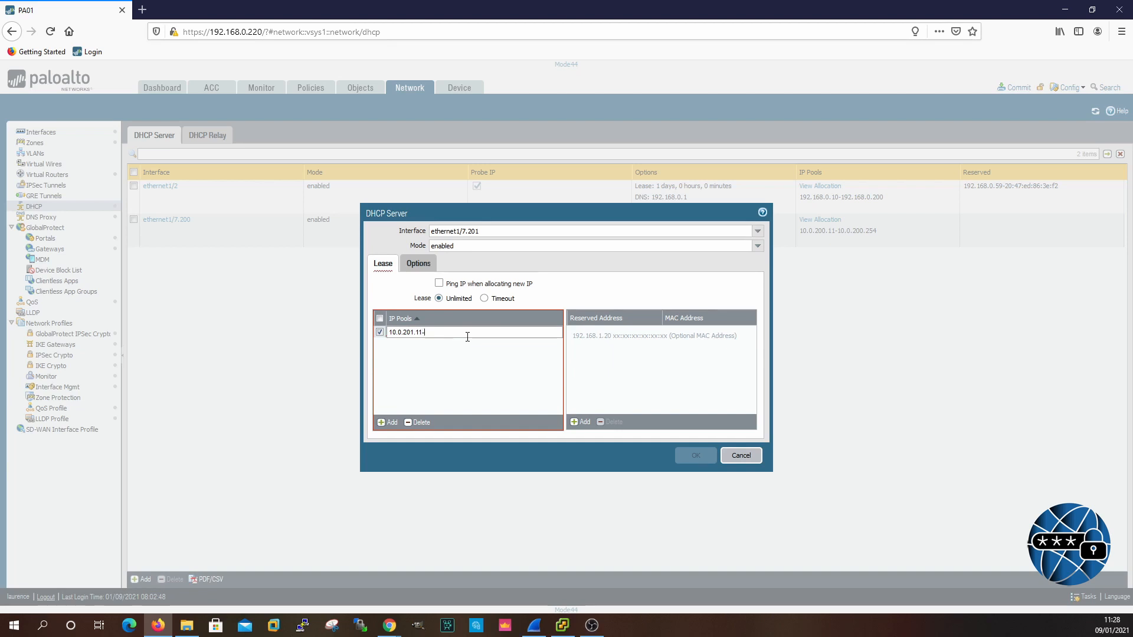
{"action": "type", "text": "-10.0"}
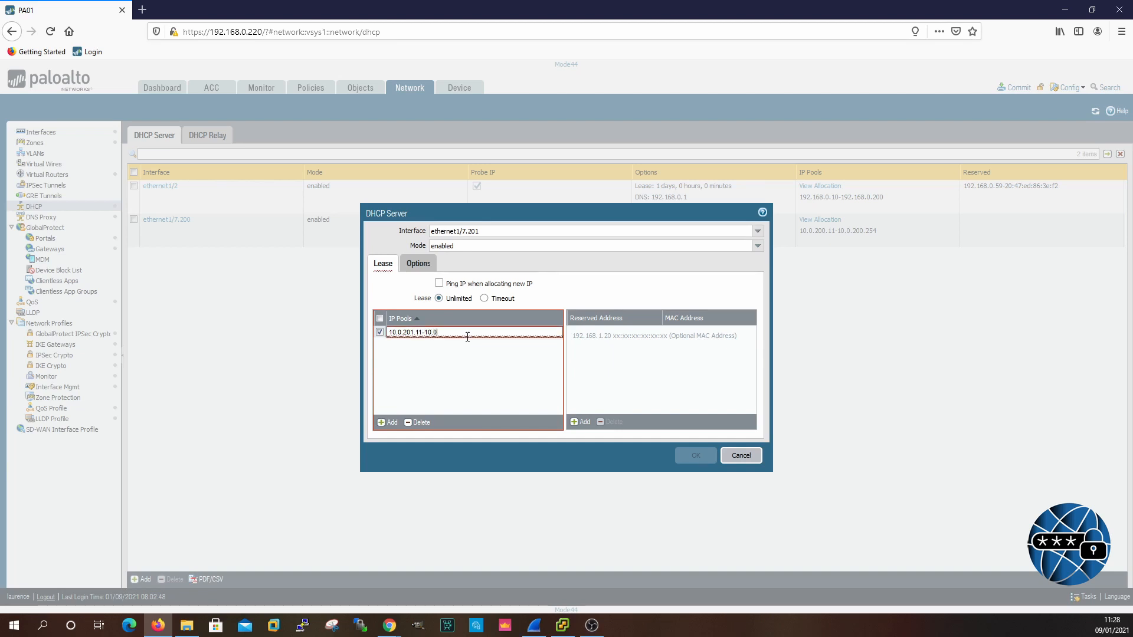
{"action": "type", "text": ".201.254"}
{"action": "left_click", "coordinate": [471, 387]}
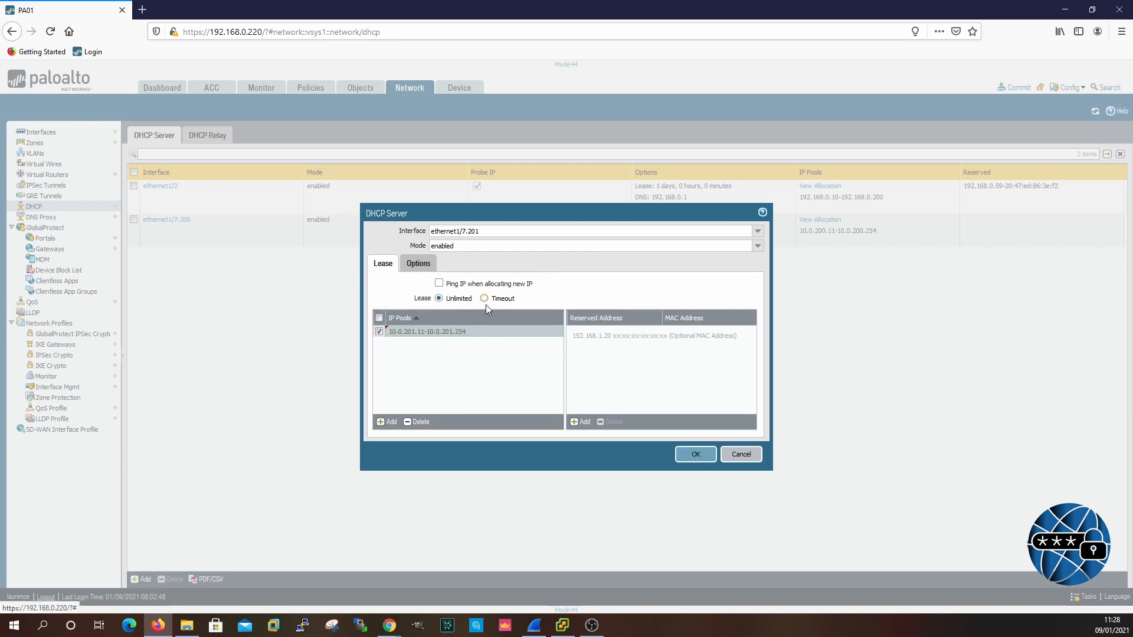
Step: Set the lease timeout to 8 hours with pinging of newly allocated IPs enabled, and save the ethernet1/7.201 DHCP server
{"action": "left_click", "coordinate": [484, 298]}
{"action": "double_click", "coordinate": [443, 317]}
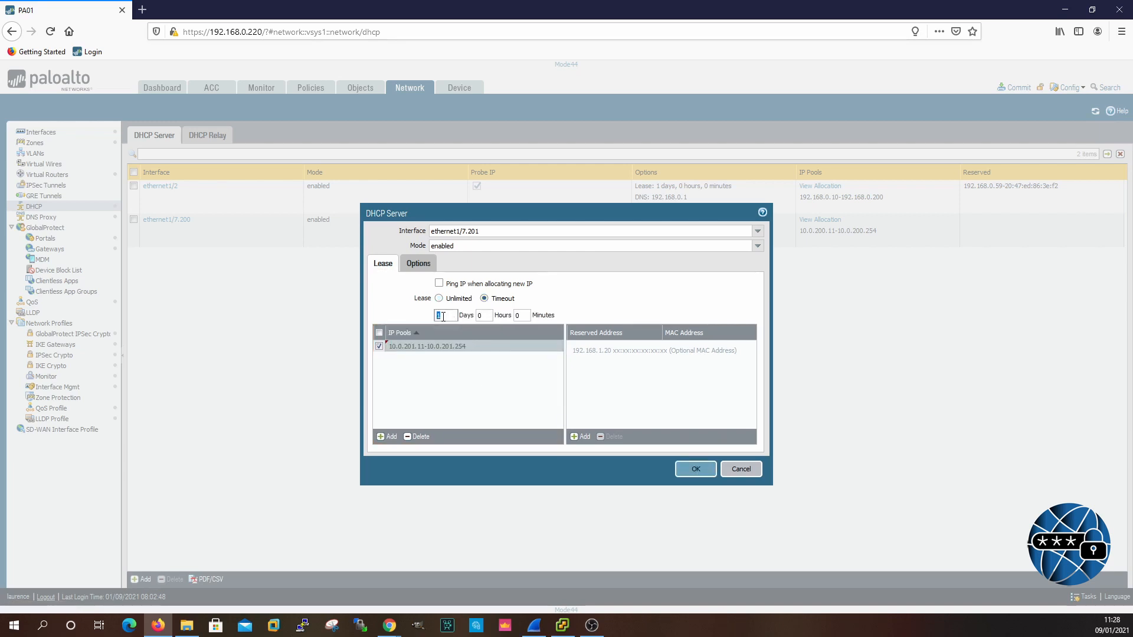
{"action": "double_click", "coordinate": [487, 316]}
{"action": "left_click", "coordinate": [693, 470]}
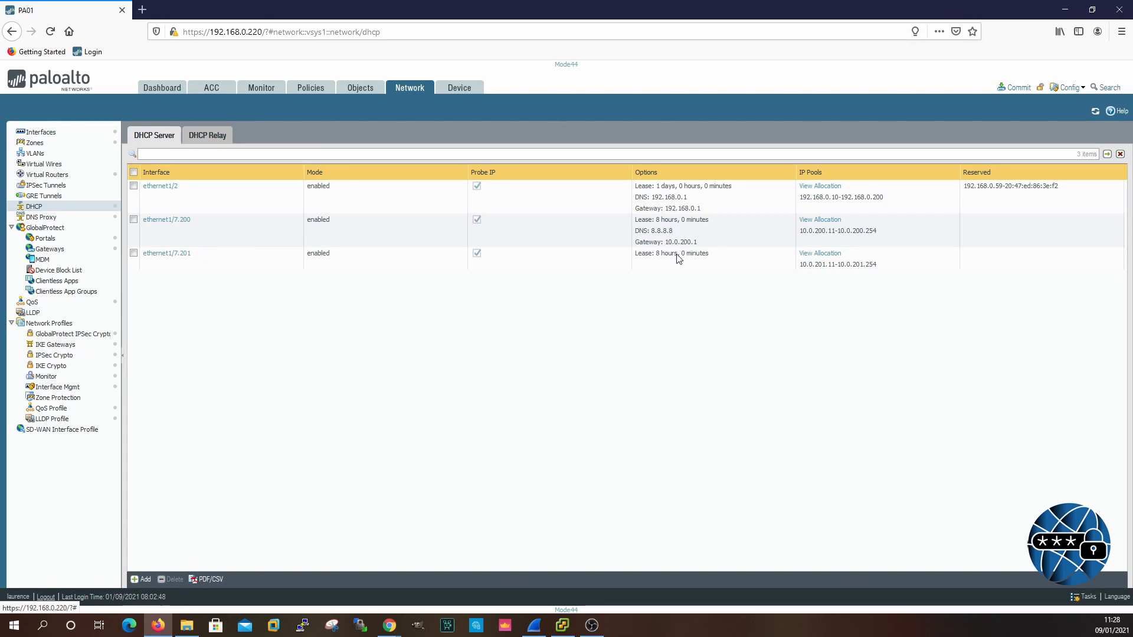
Step: Edit the ethernet1/7.201 DHCP server to use gateway 10.0.201.1, subnet mask 255.255.255.0 and a primary DNS server, and save it
{"action": "left_click", "coordinate": [166, 253]}
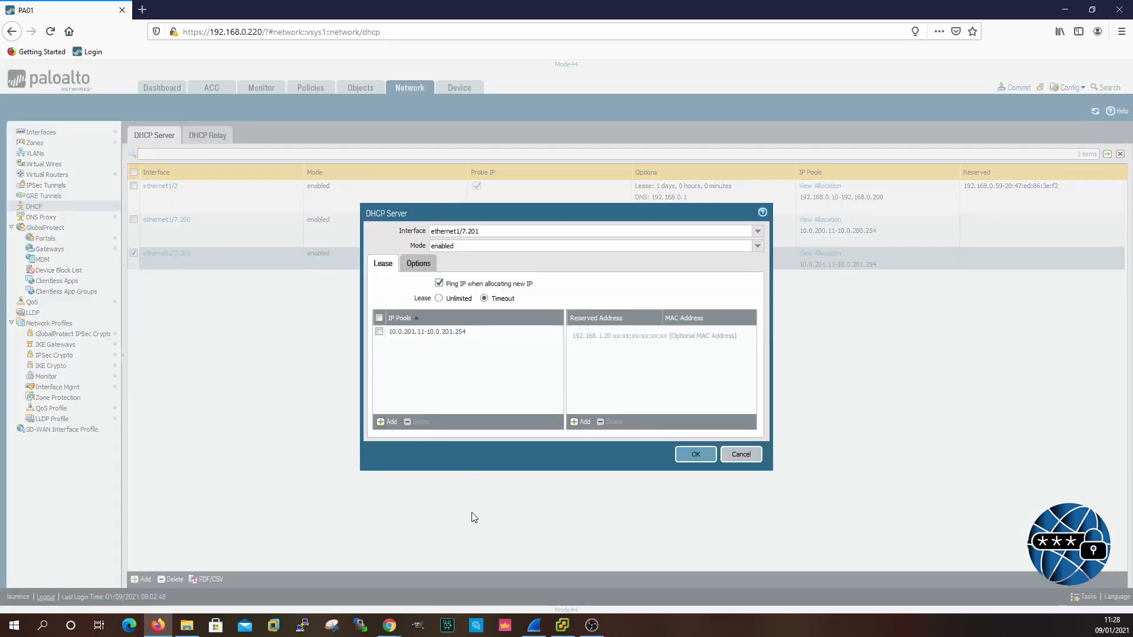
{"action": "left_click", "coordinate": [418, 263]}
{"action": "left_click", "coordinate": [496, 312]}
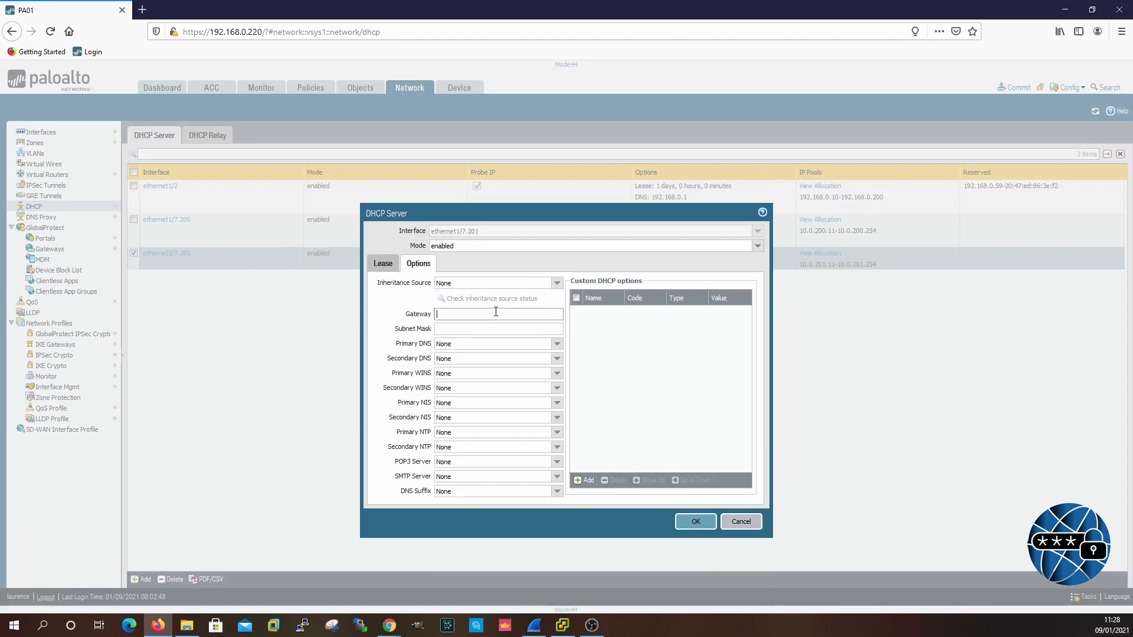
{"action": "type", "text": "10.0.201.1"}
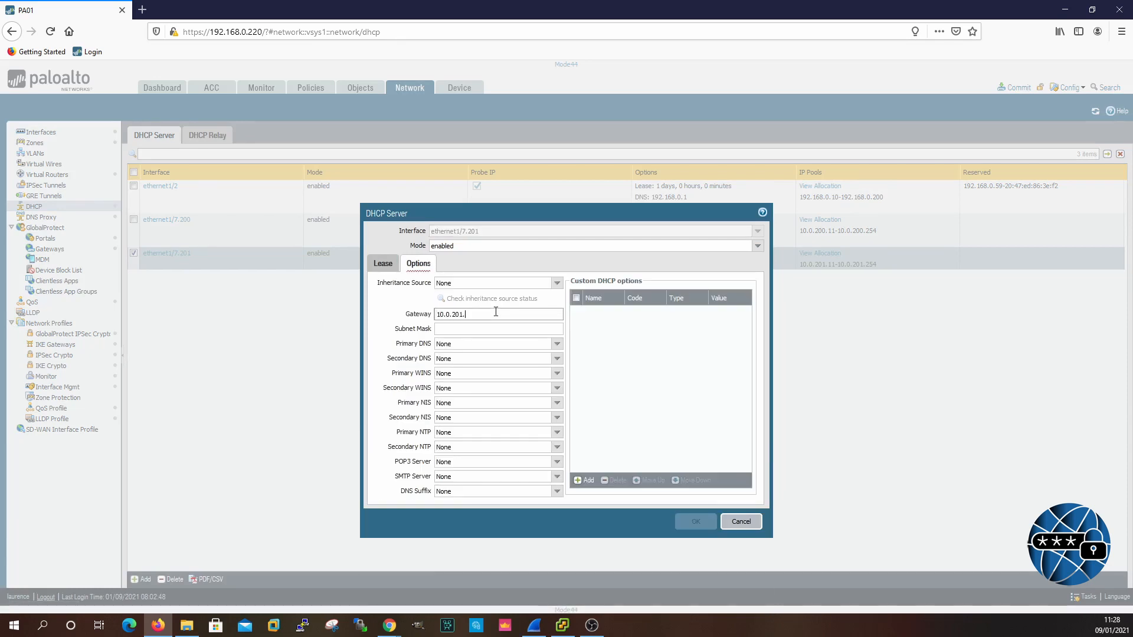
{"action": "left_click", "coordinate": [462, 329]}
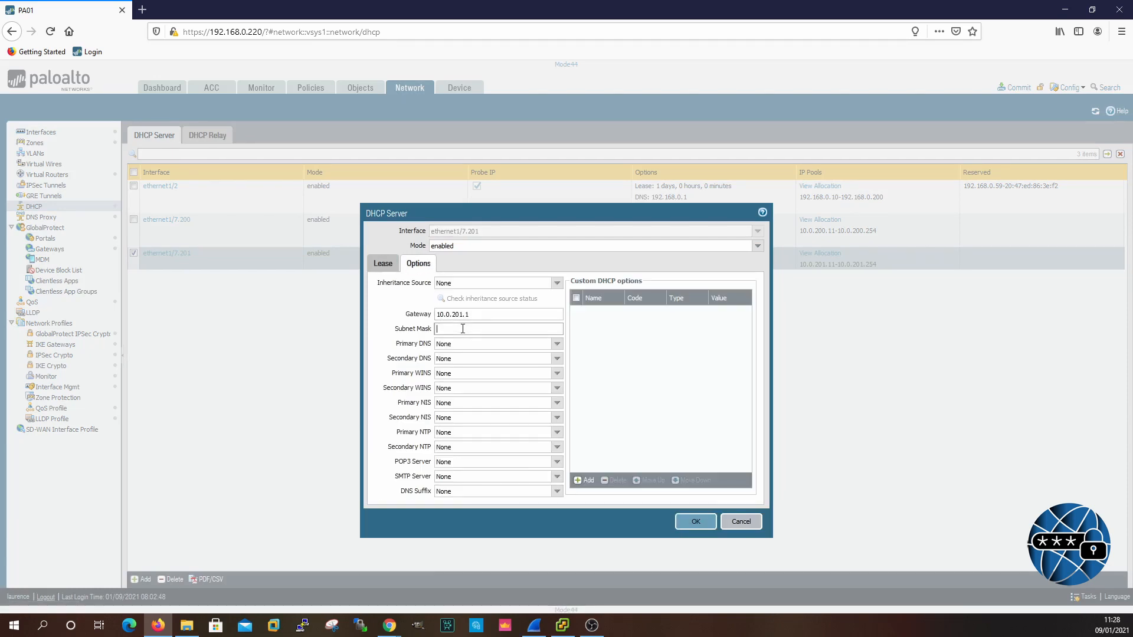
{"action": "type", "text": "255.255.255.0"}
{"action": "left_click", "coordinate": [480, 344]}
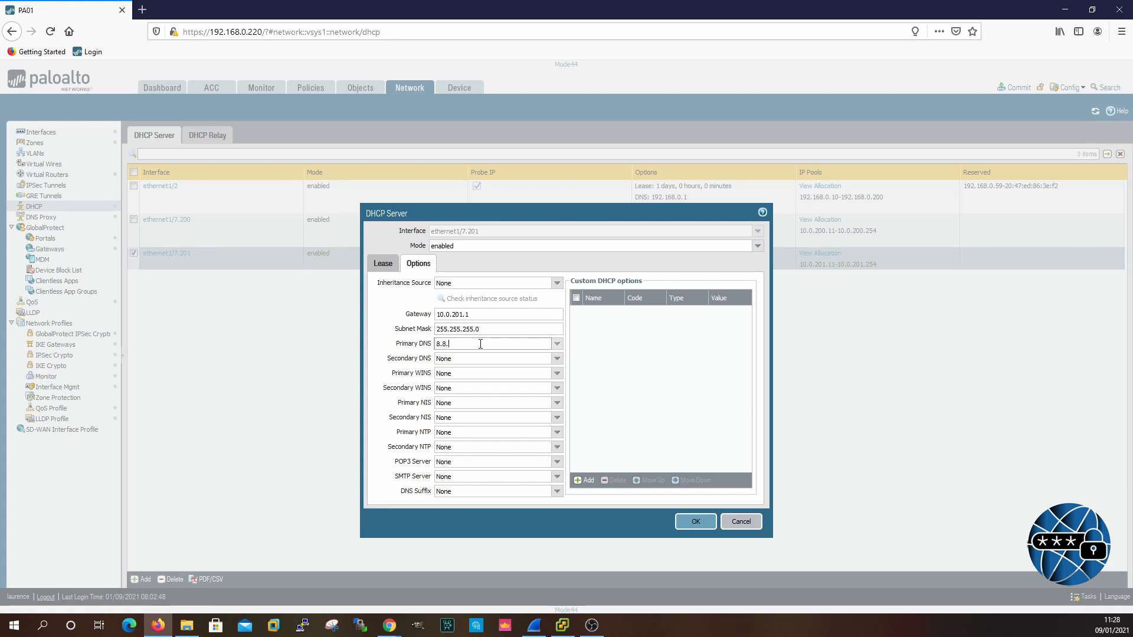
{"action": "left_click", "coordinate": [696, 522]}
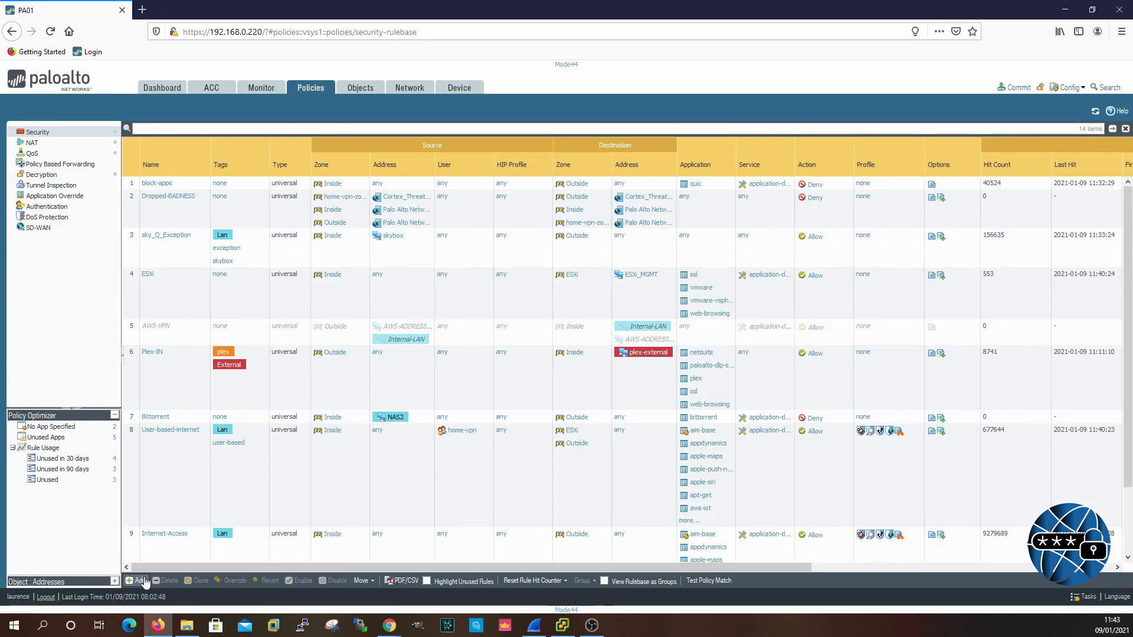
Step: Add a new security policy rule named Server-Test-Internet-Access
{"action": "left_click", "coordinate": [141, 582]}
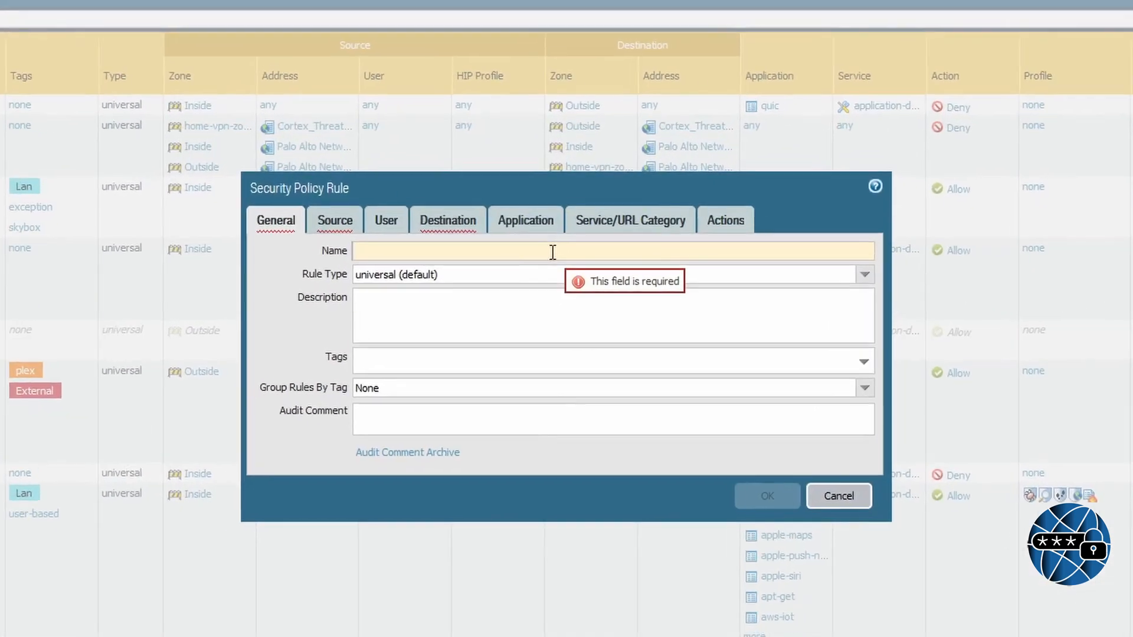
{"action": "type", "text": "Server"}
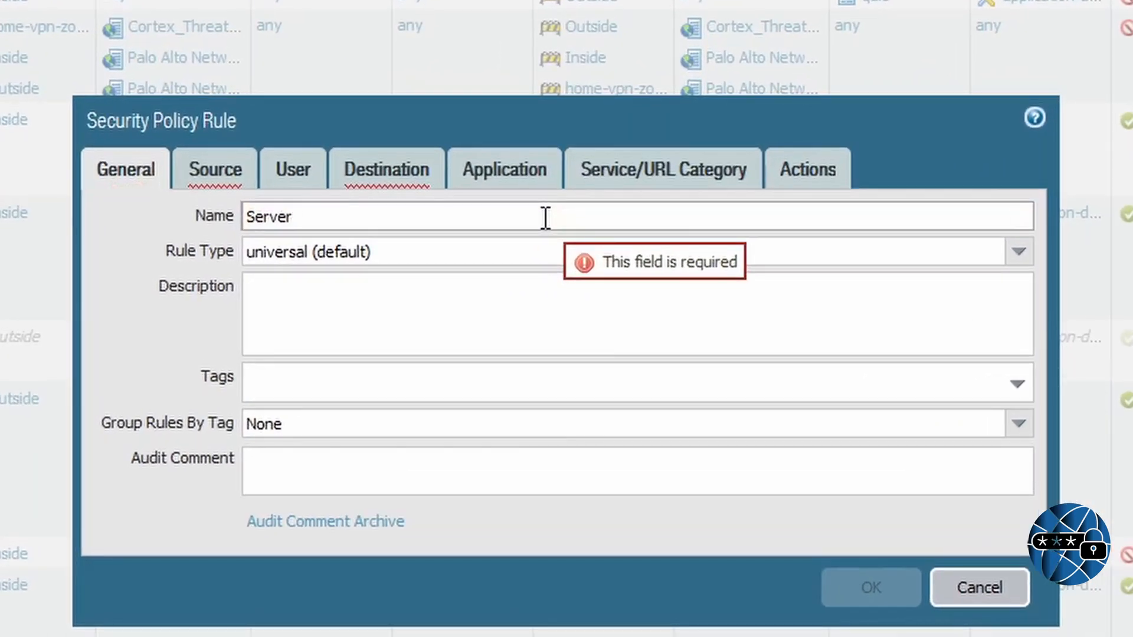
{"action": "type", "text": "-Test-Intern"}
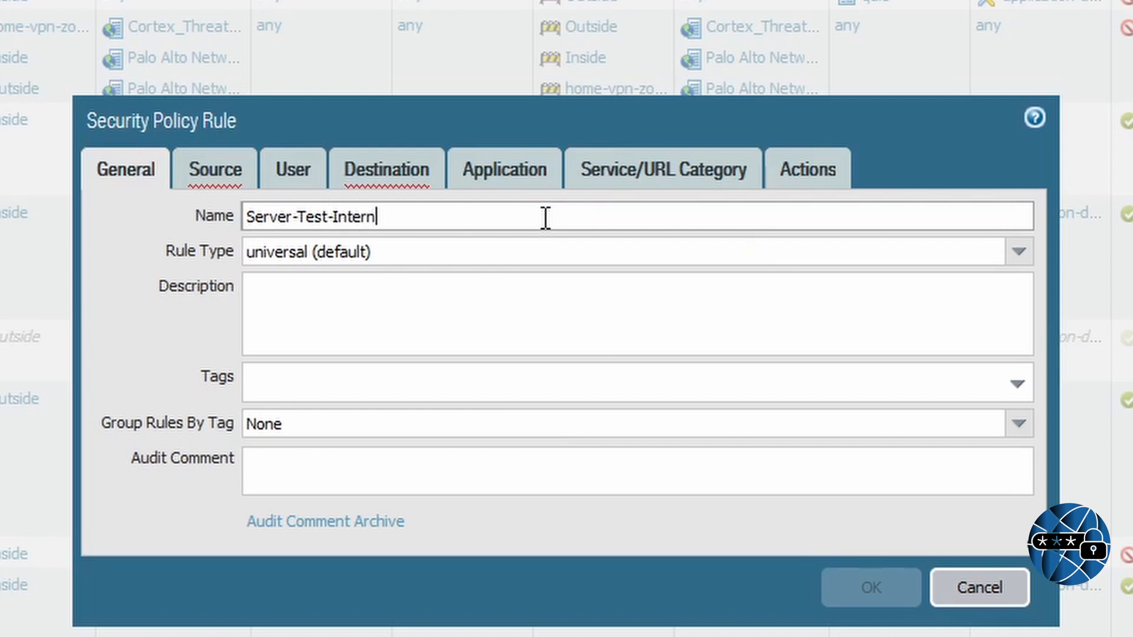
{"action": "type", "text": "et"}
{"action": "key", "text": "BackSpace"}
{"action": "type", "text": "-Access"}
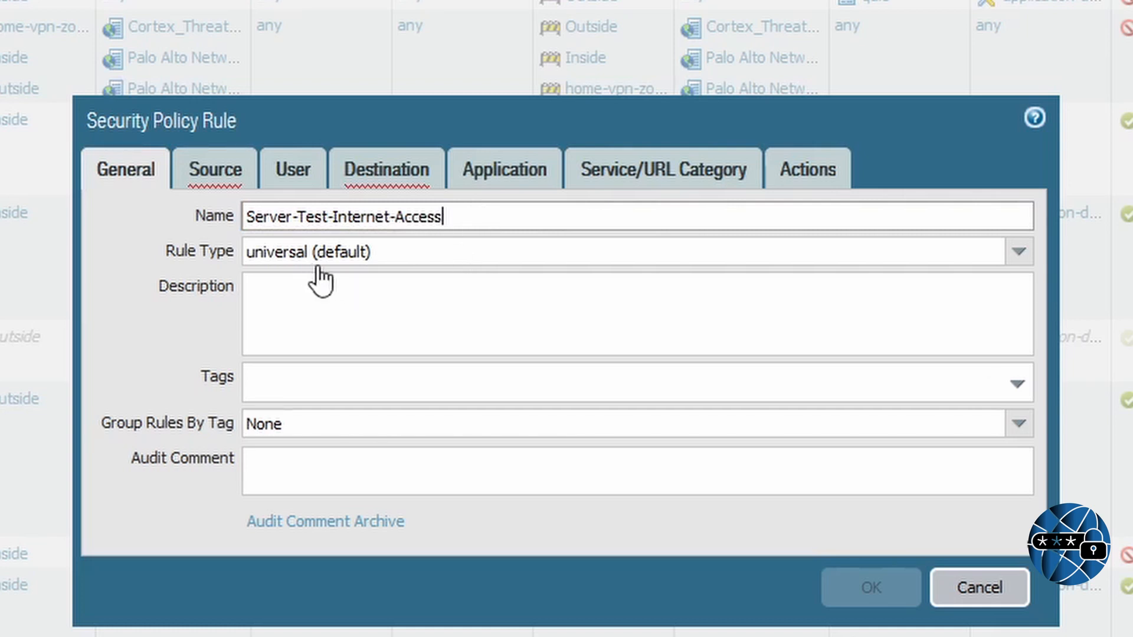
Step: Keep the rule type at universal (default) and enter the description "Esxi Server test hosts to internet"
{"action": "left_click", "coordinate": [1017, 252]}
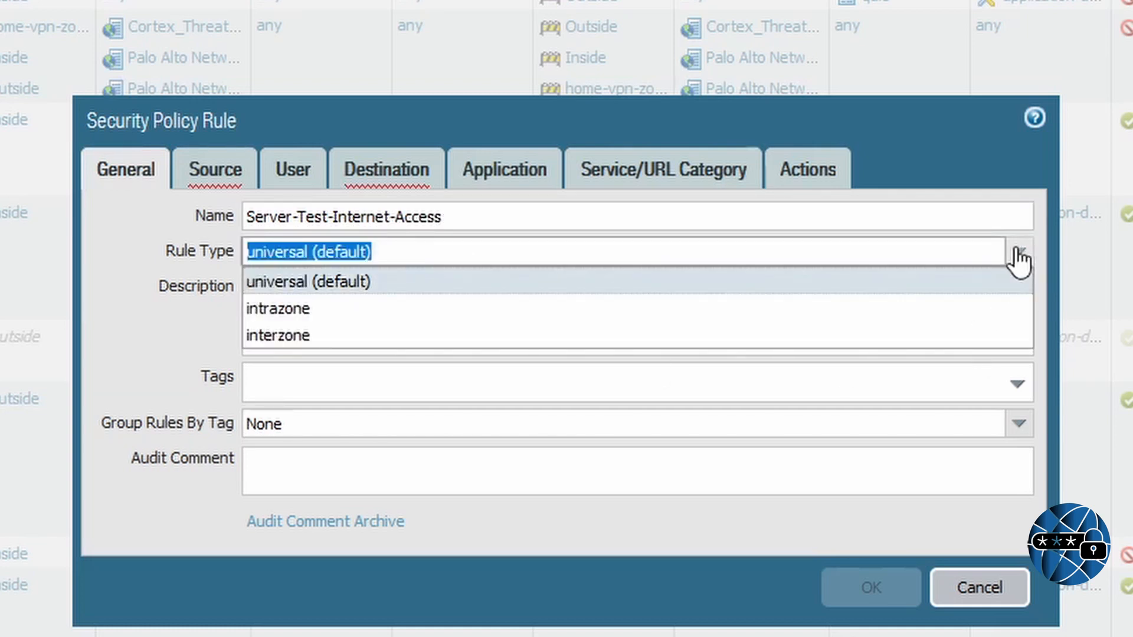
{"action": "left_click", "coordinate": [1018, 259]}
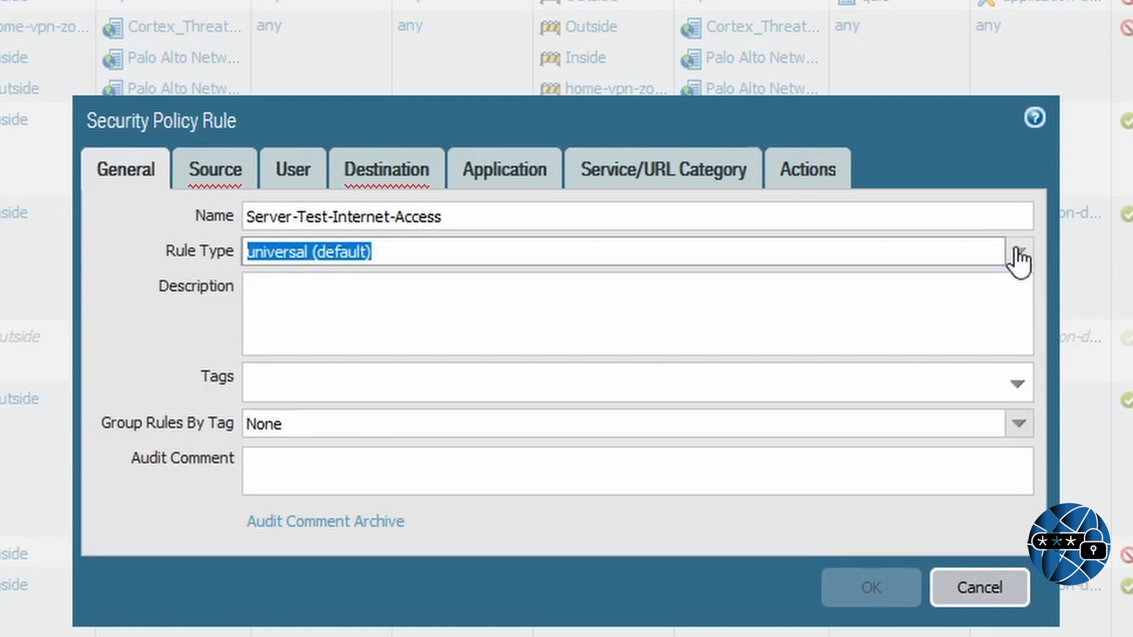
{"action": "left_click", "coordinate": [574, 317]}
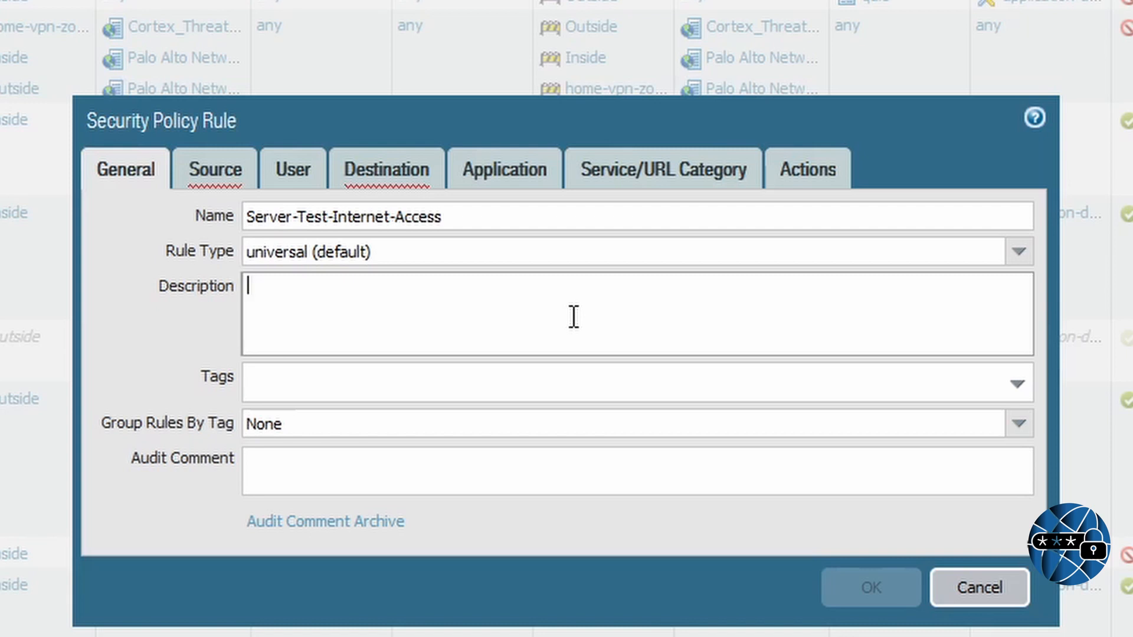
{"action": "type", "text": "Esxi Server"}
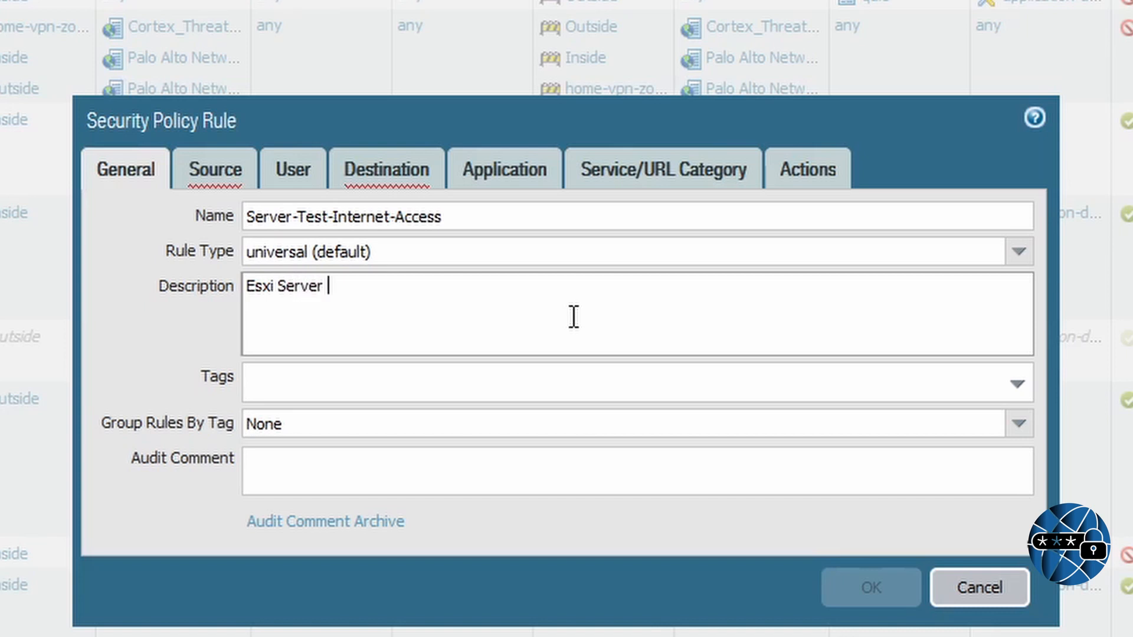
{"action": "type", "text": " test hosts to iun"}
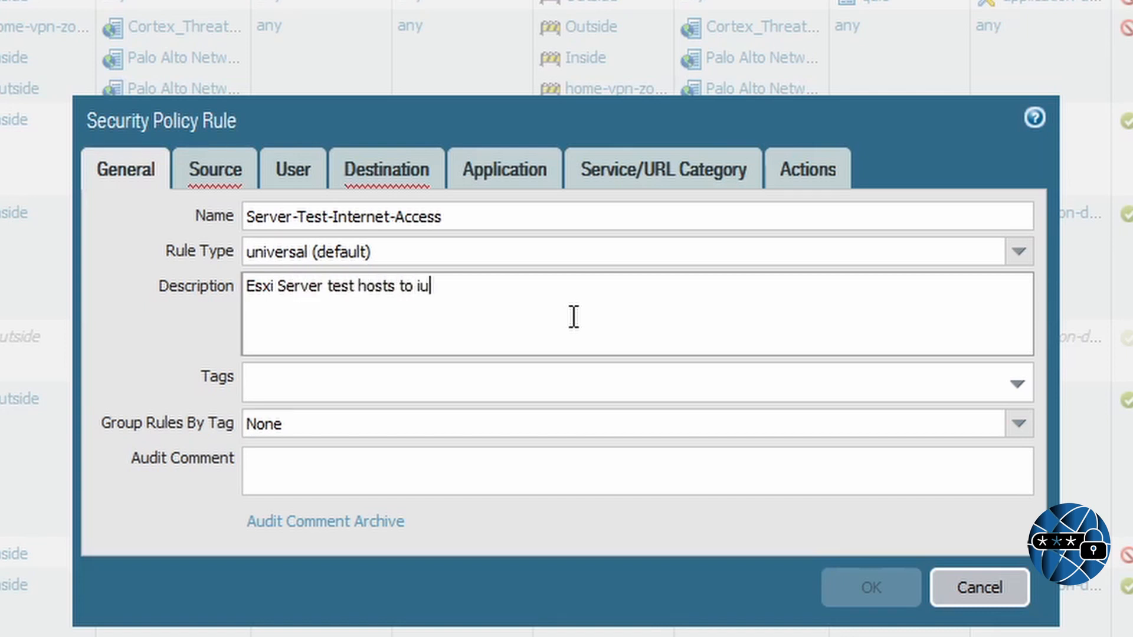
{"action": "key", "text": "BackSpace"}
{"action": "type", "text": "nternet"}
Step: Set the rule's source zone to Server-Test and its destination zone to Outside
{"action": "left_click", "coordinate": [254, 168]}
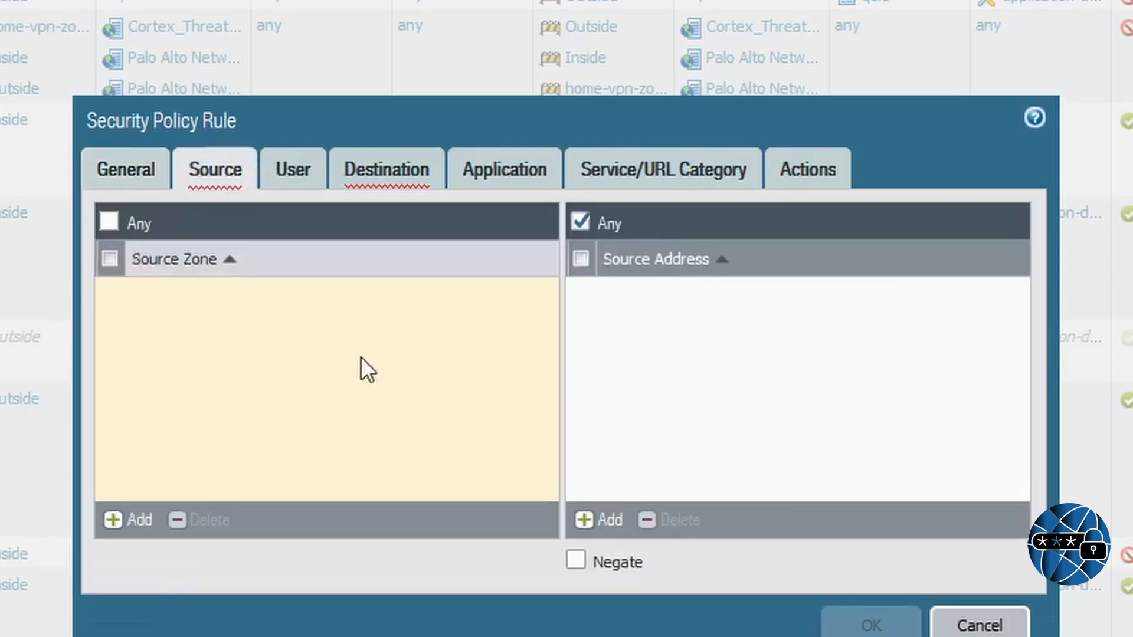
{"action": "left_click", "coordinate": [122, 523]}
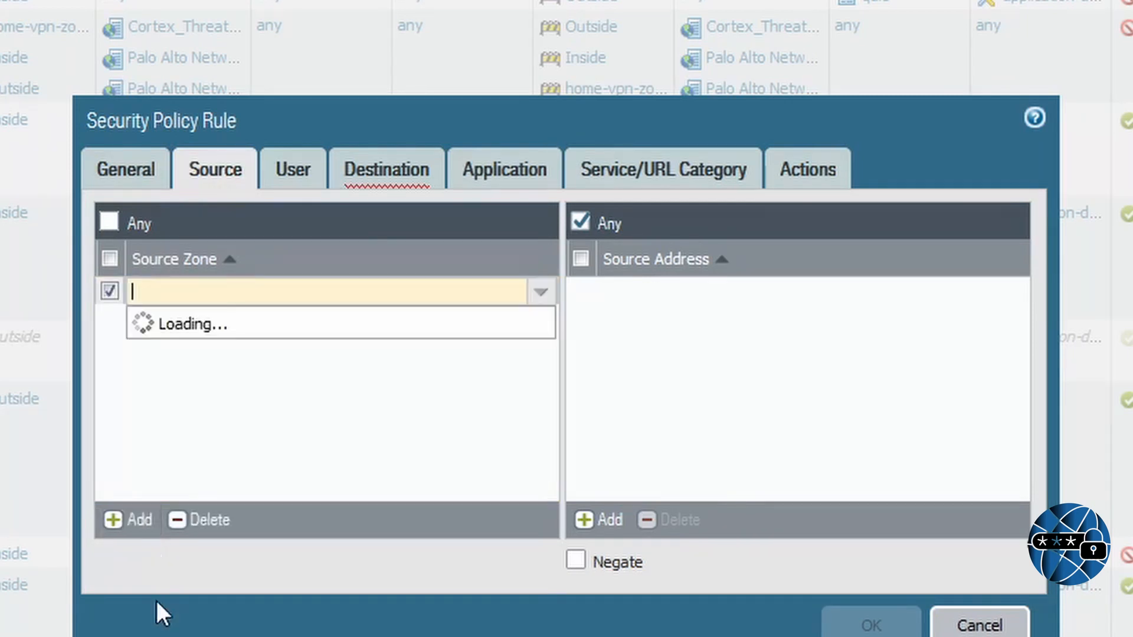
{"action": "left_click", "coordinate": [194, 507]}
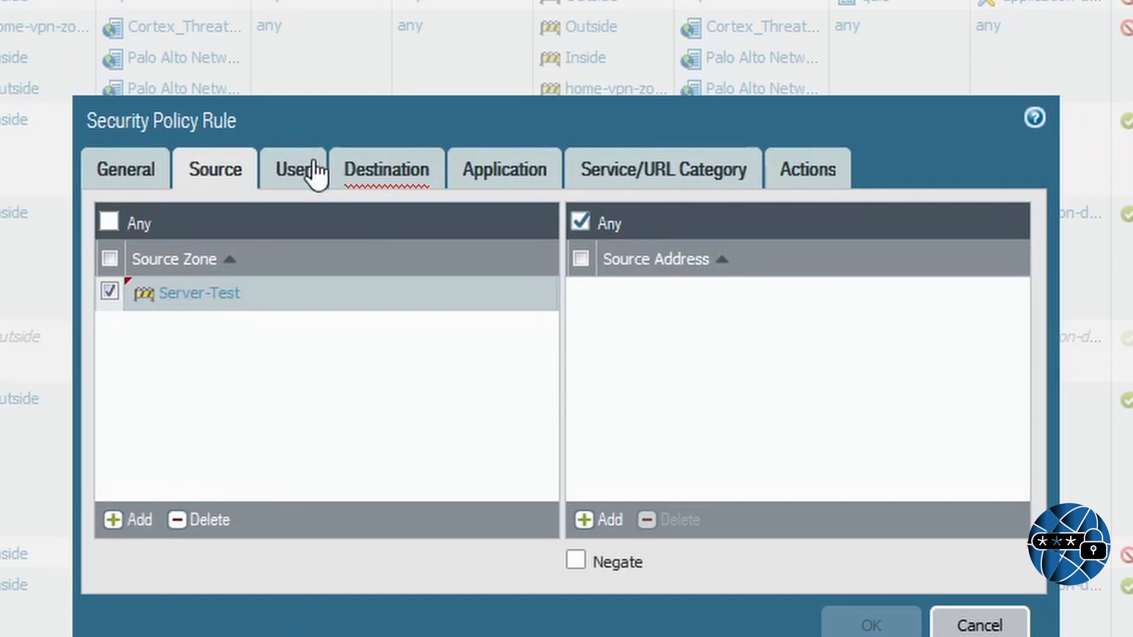
{"action": "left_click", "coordinate": [287, 177]}
{"action": "left_click", "coordinate": [384, 180]}
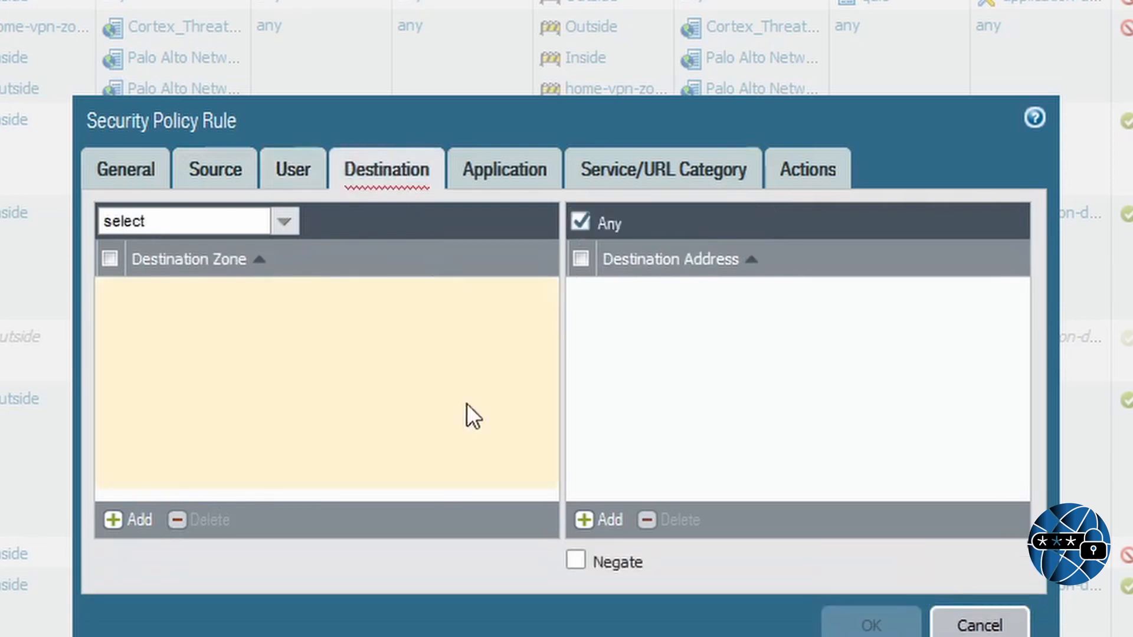
{"action": "left_click", "coordinate": [132, 525]}
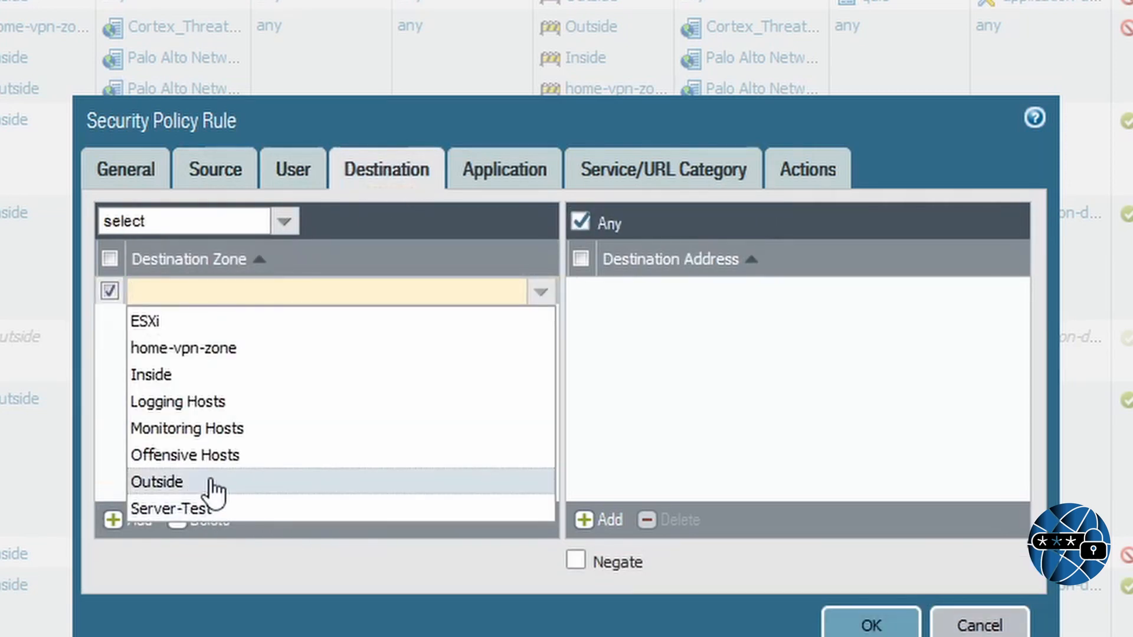
{"action": "left_click", "coordinate": [214, 484]}
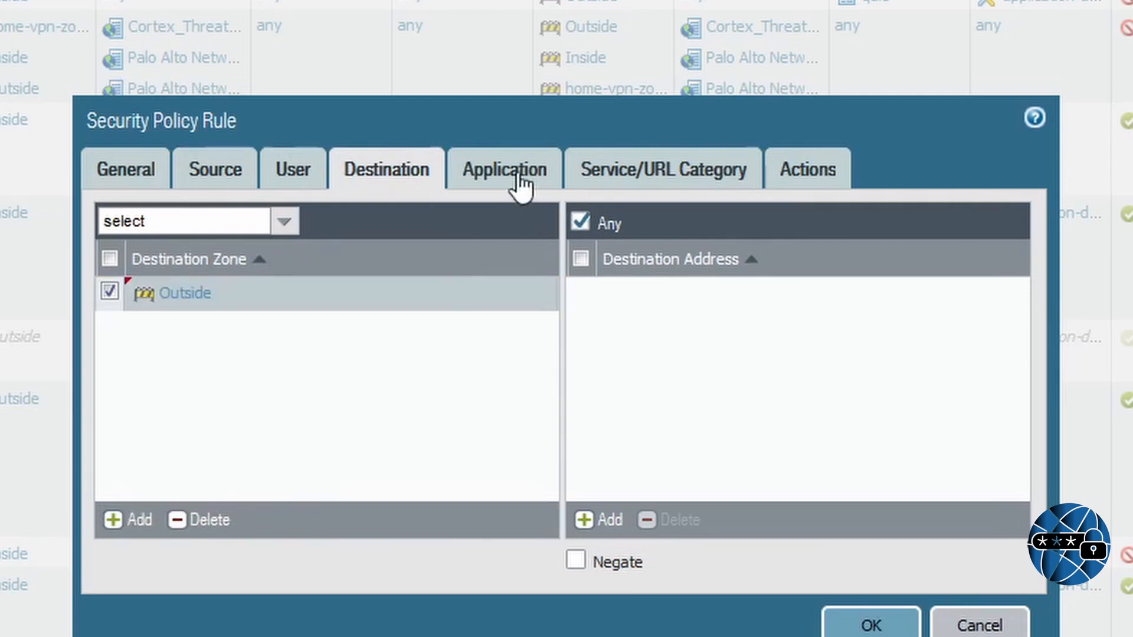
Step: Set the rule's service to any instead of application-default
{"action": "left_click", "coordinate": [509, 177]}
{"action": "left_click", "coordinate": [602, 172]}
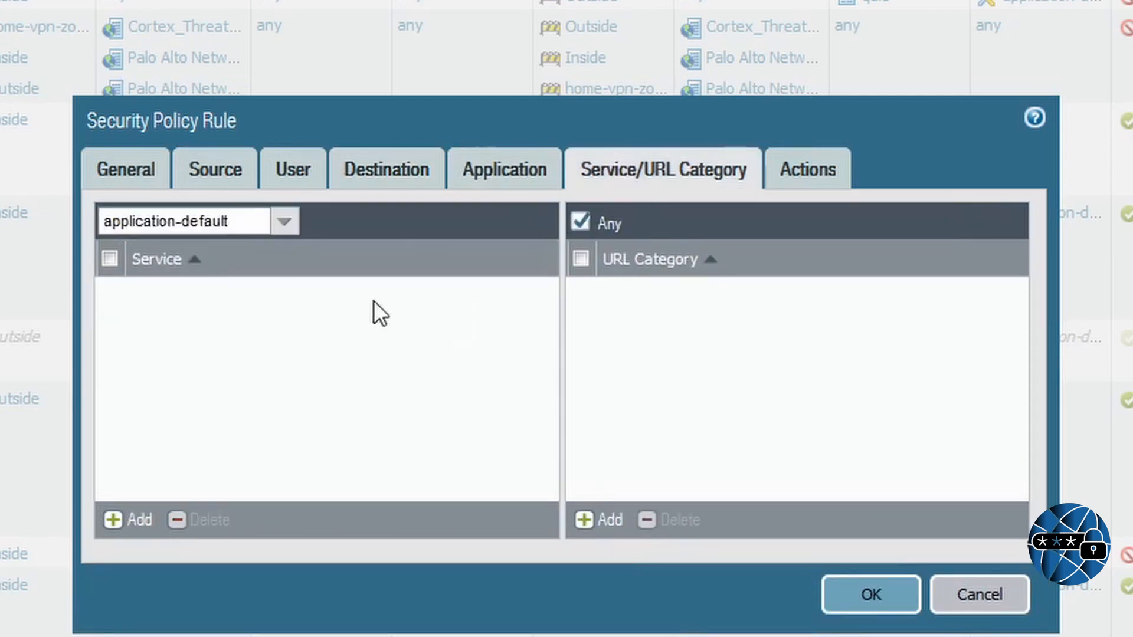
{"action": "left_click", "coordinate": [284, 222]}
{"action": "left_click", "coordinate": [125, 280]}
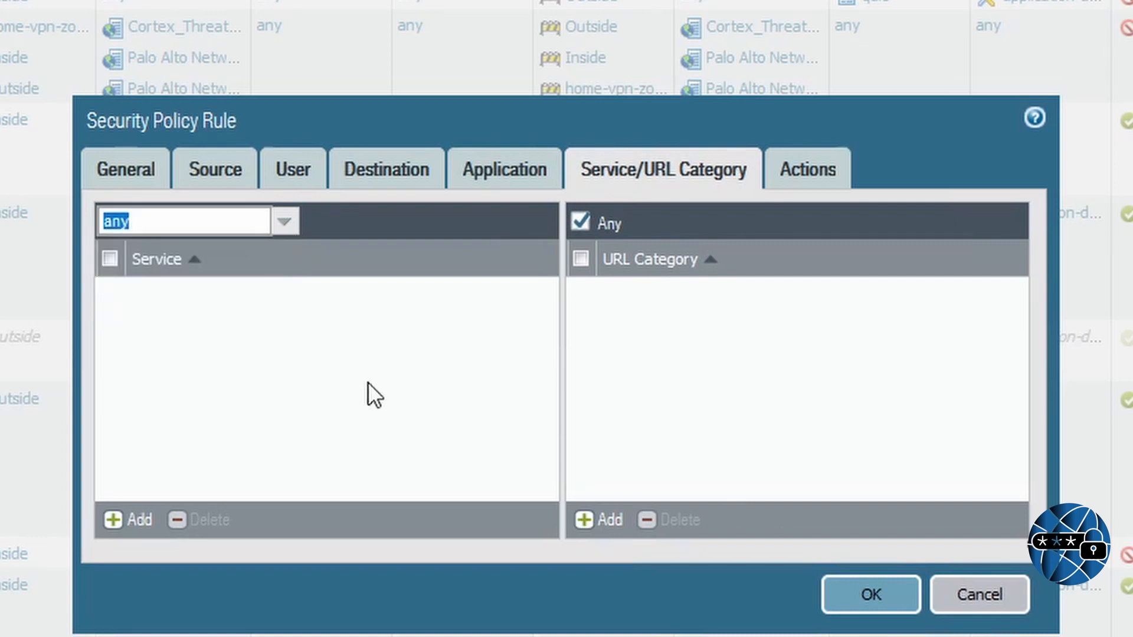
{"action": "left_click", "coordinate": [388, 388]}
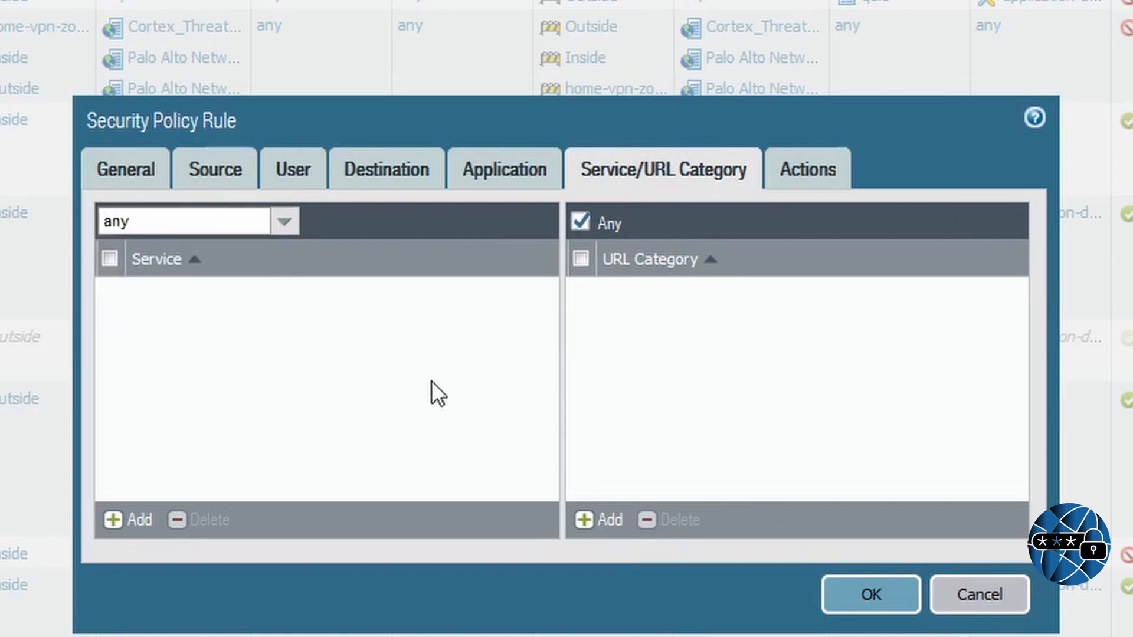
Step: Set the rule's log forwarding to the Plex-Splunk profile and save the rule
{"action": "left_click", "coordinate": [814, 177]}
{"action": "left_click", "coordinate": [1007, 321]}
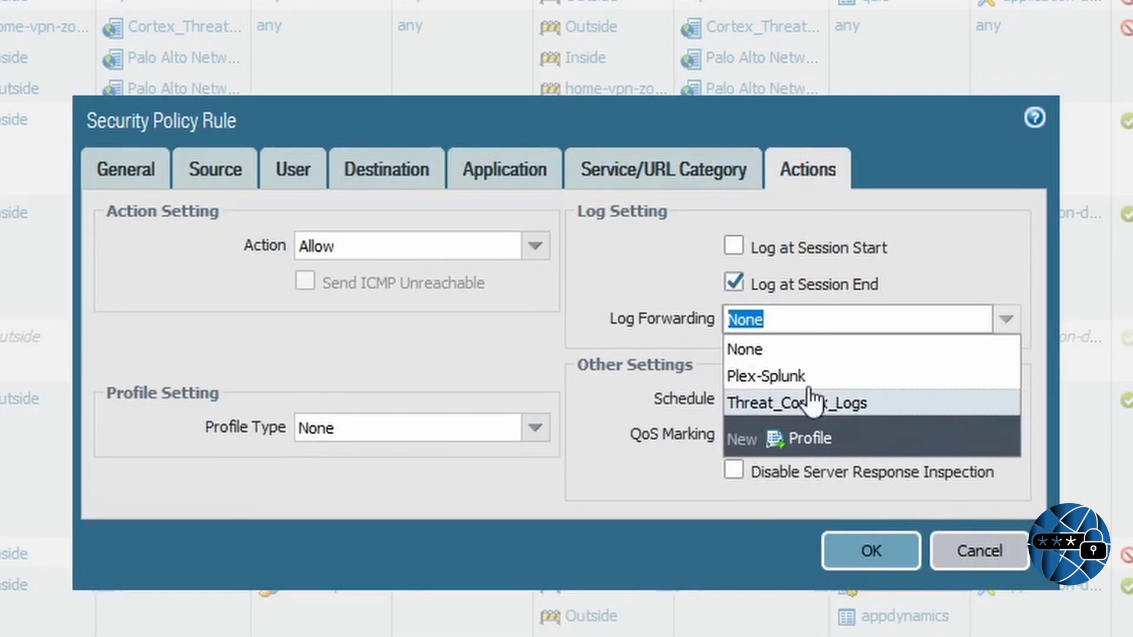
{"action": "left_click", "coordinate": [810, 380]}
{"action": "left_click", "coordinate": [872, 551]}
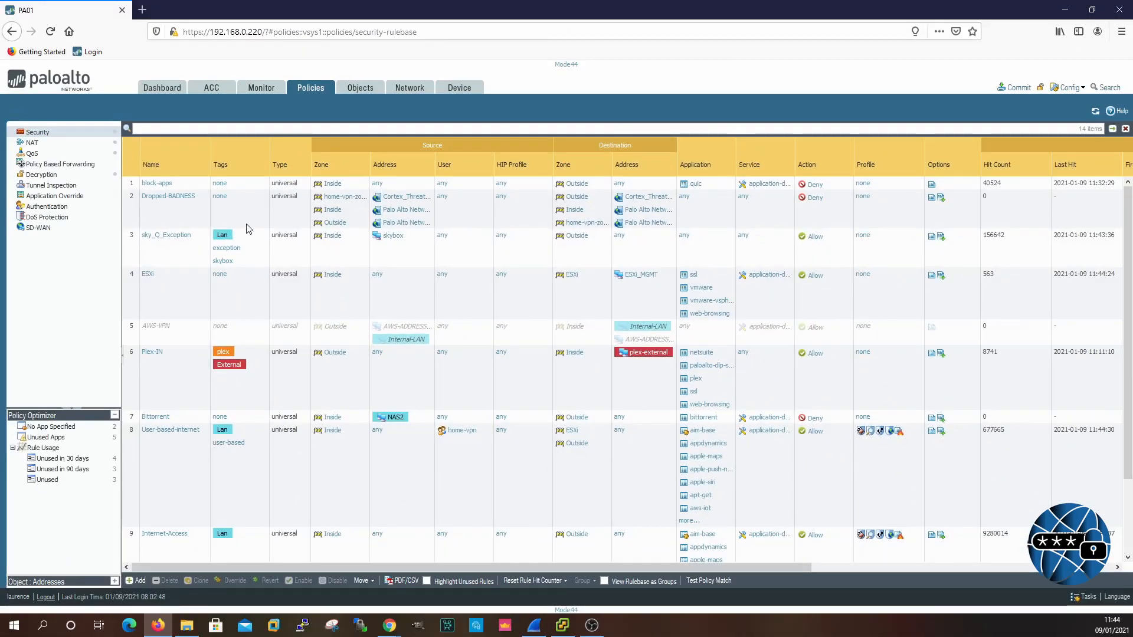
Step: Move the Server-Test-Internet-Access rule up between the User-based-internet and Internet-Access rules
{"action": "scroll", "coordinate": [183, 313], "scroll_direction": "down", "scroll_amount": 3}
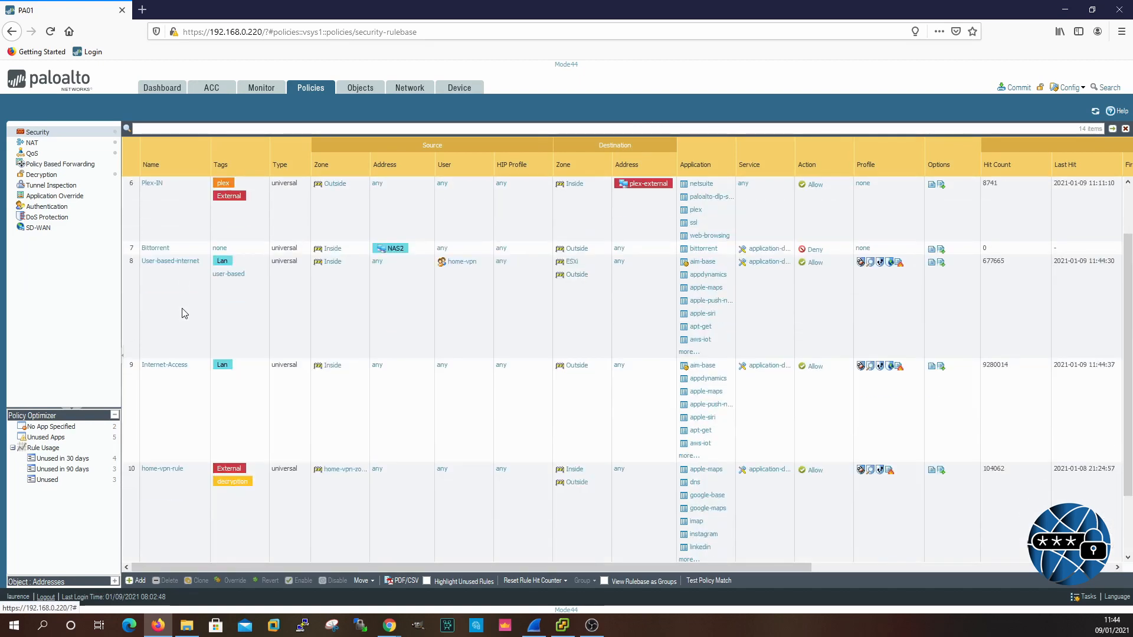
{"action": "scroll", "coordinate": [185, 313], "scroll_direction": "down", "scroll_amount": 2}
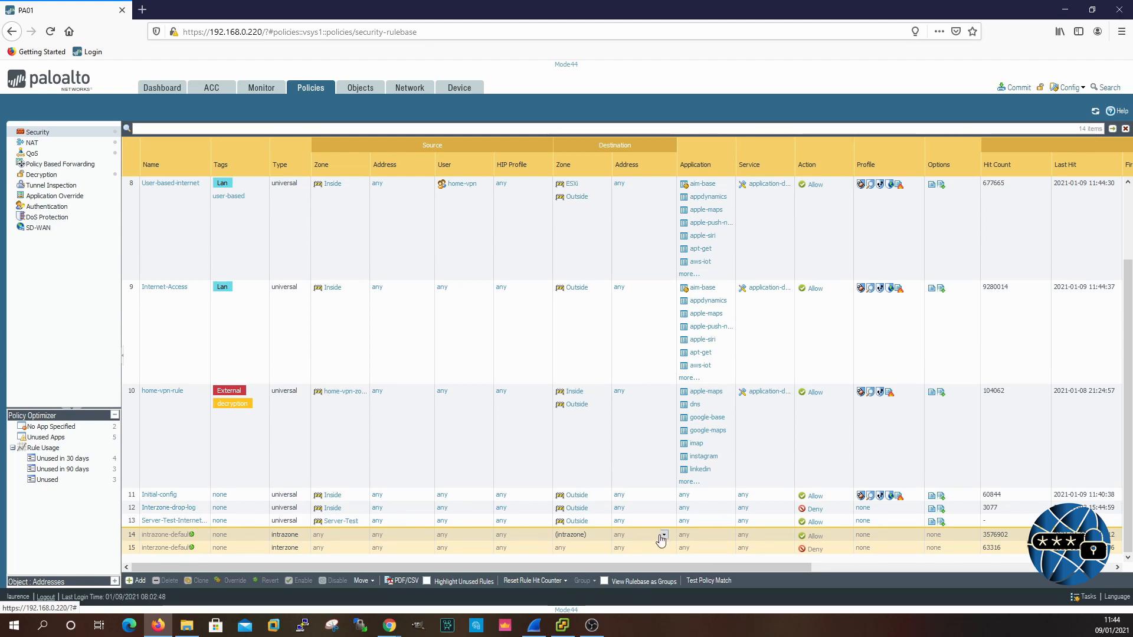
{"action": "left_click", "coordinate": [133, 524]}
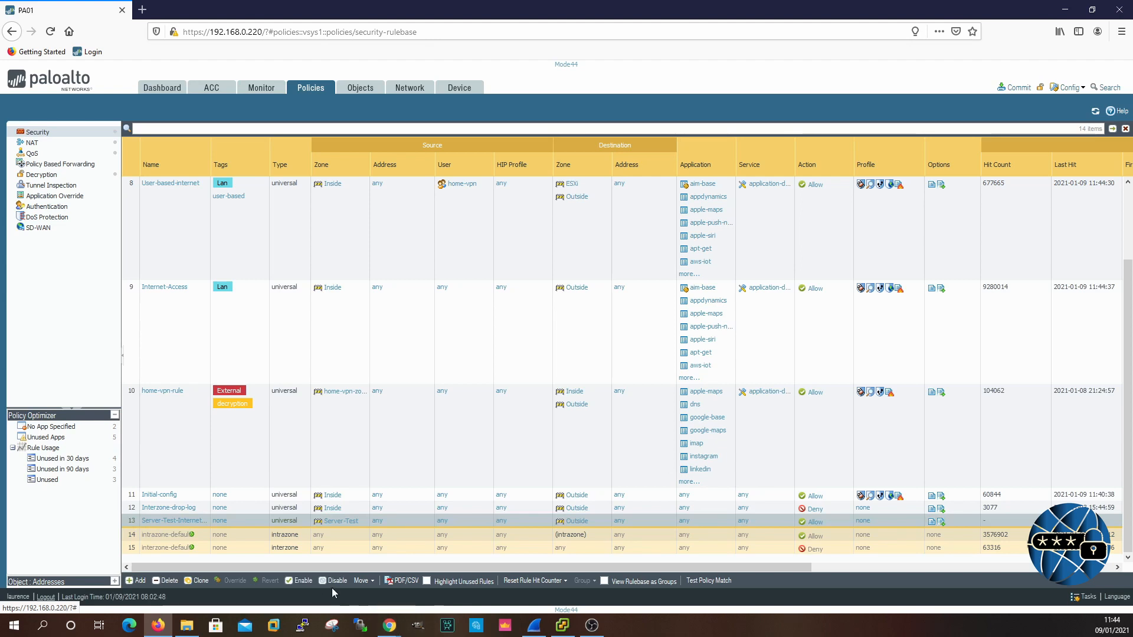
{"action": "left_click", "coordinate": [362, 581]}
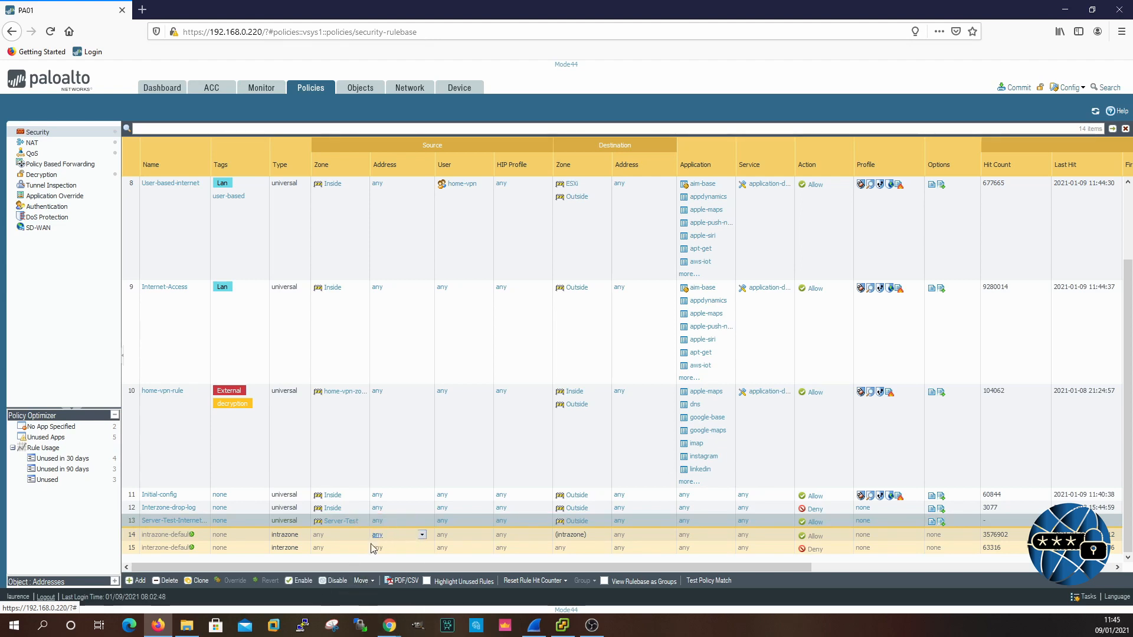
{"action": "left_click_drag", "start_coordinate": [130, 527], "coordinate": [134, 236]}
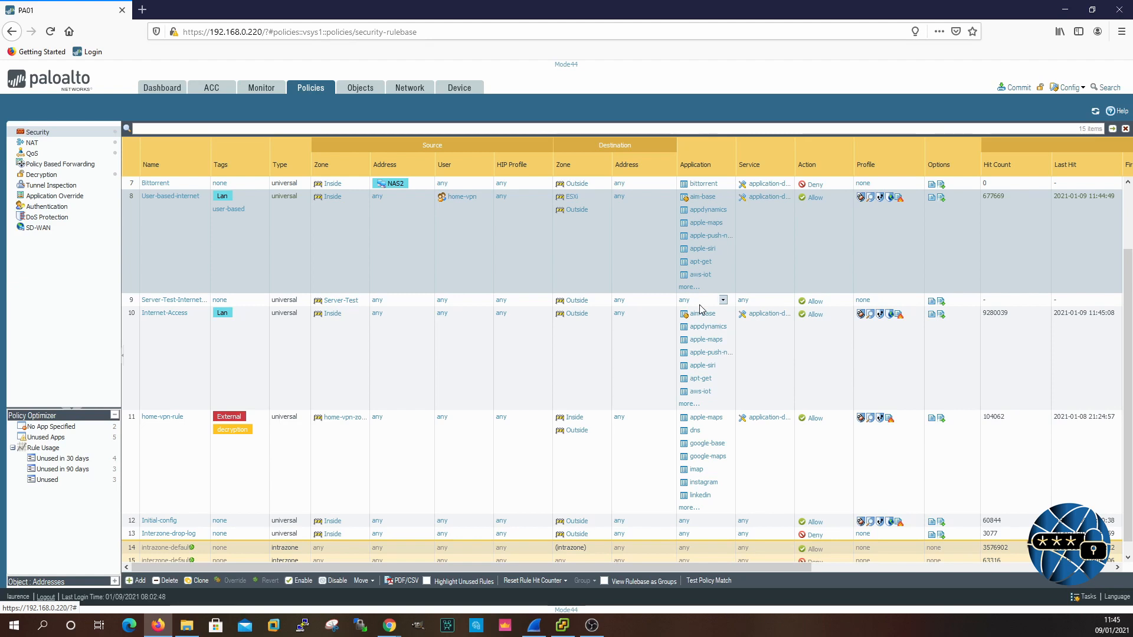
Step: Add Server-Test to the source zones of the Internet-NAT rule in the NAT policies and save the change
{"action": "left_click", "coordinate": [31, 143]}
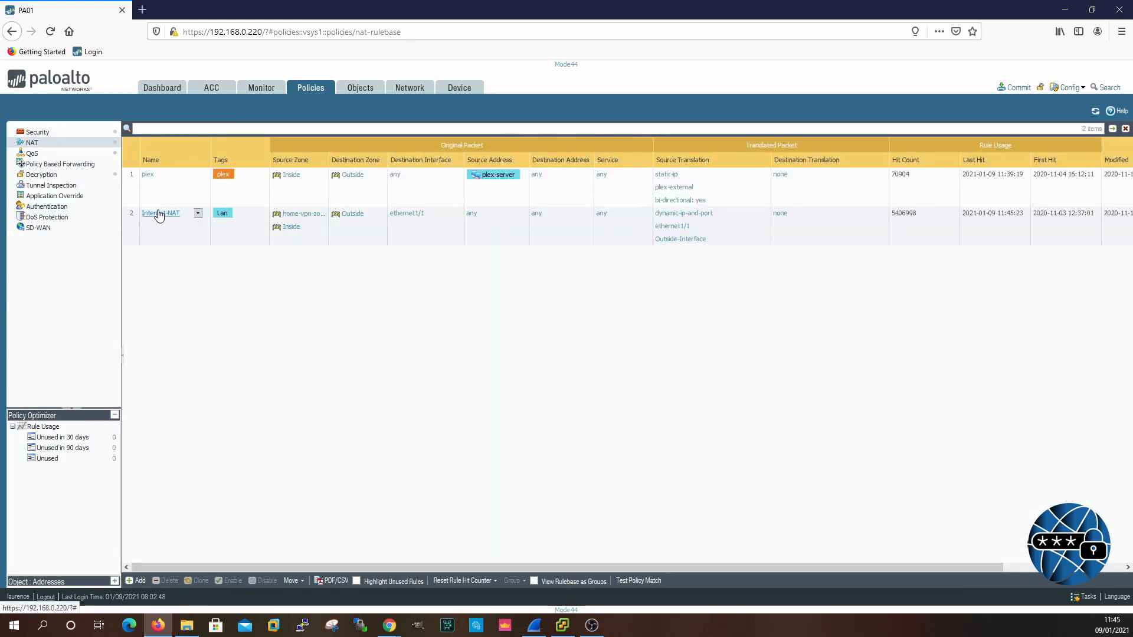
{"action": "left_click", "coordinate": [316, 215]}
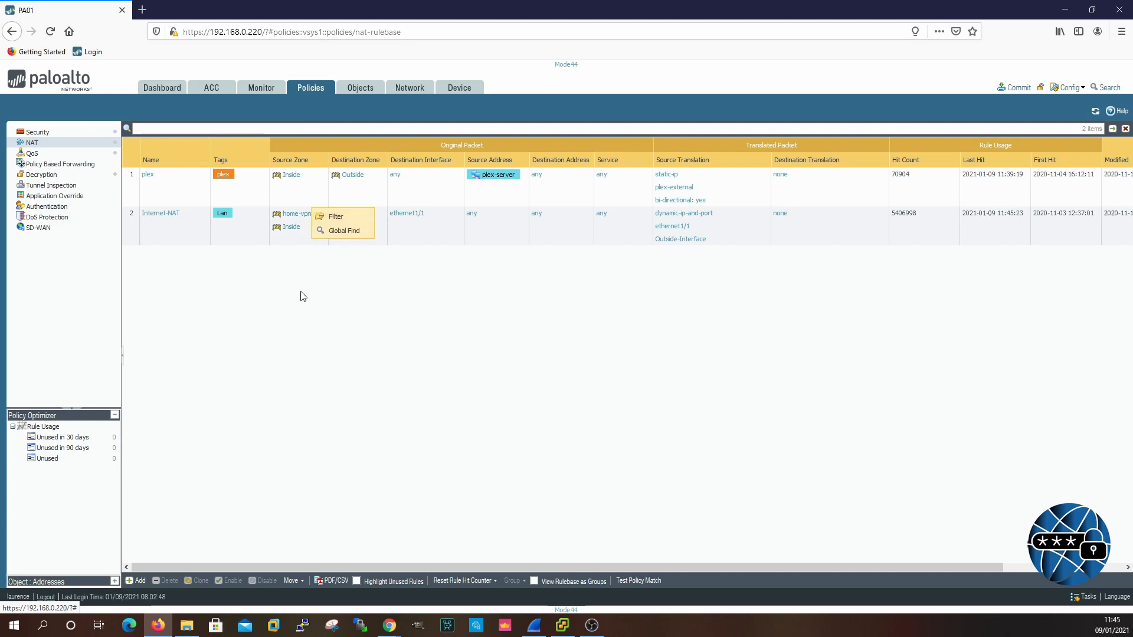
{"action": "left_click", "coordinate": [298, 239]}
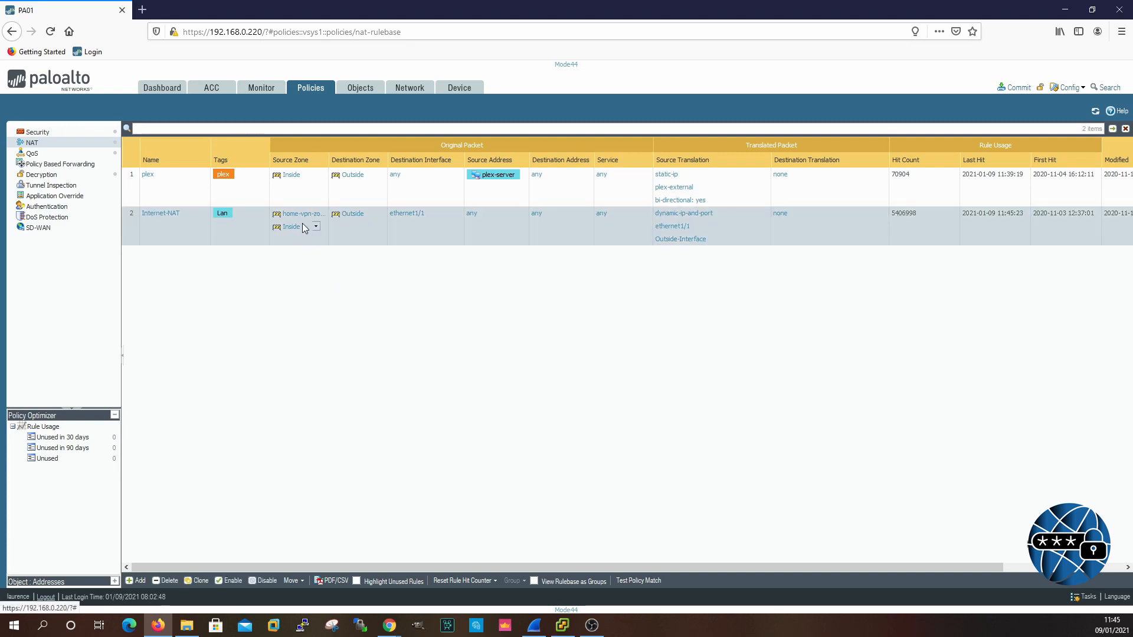
{"action": "left_click", "coordinate": [305, 228]}
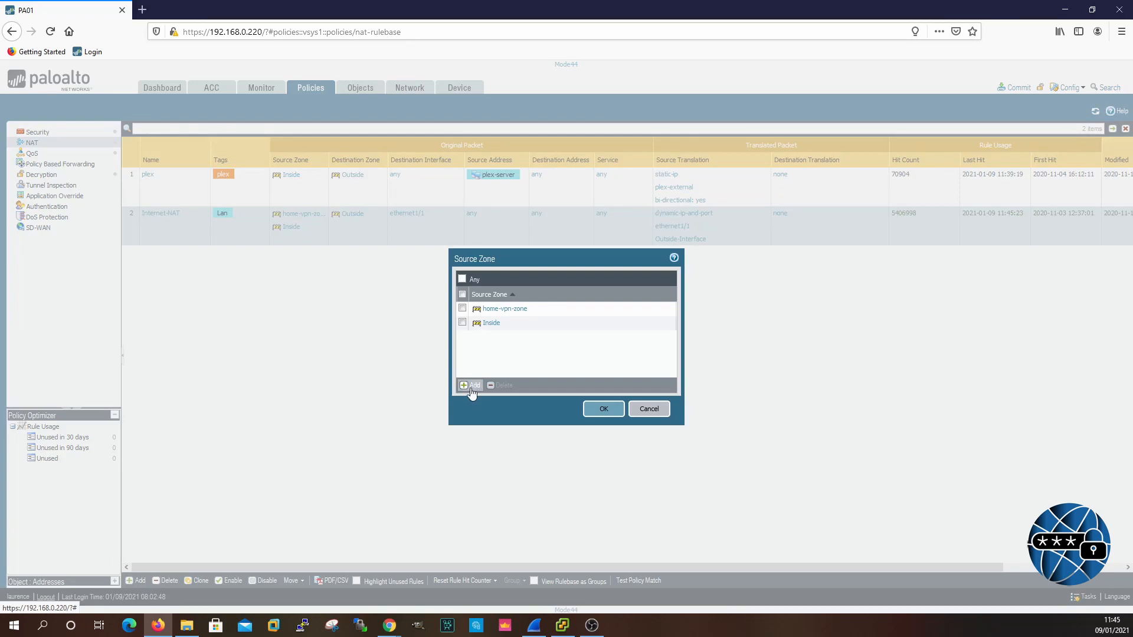
{"action": "left_click", "coordinate": [472, 387]}
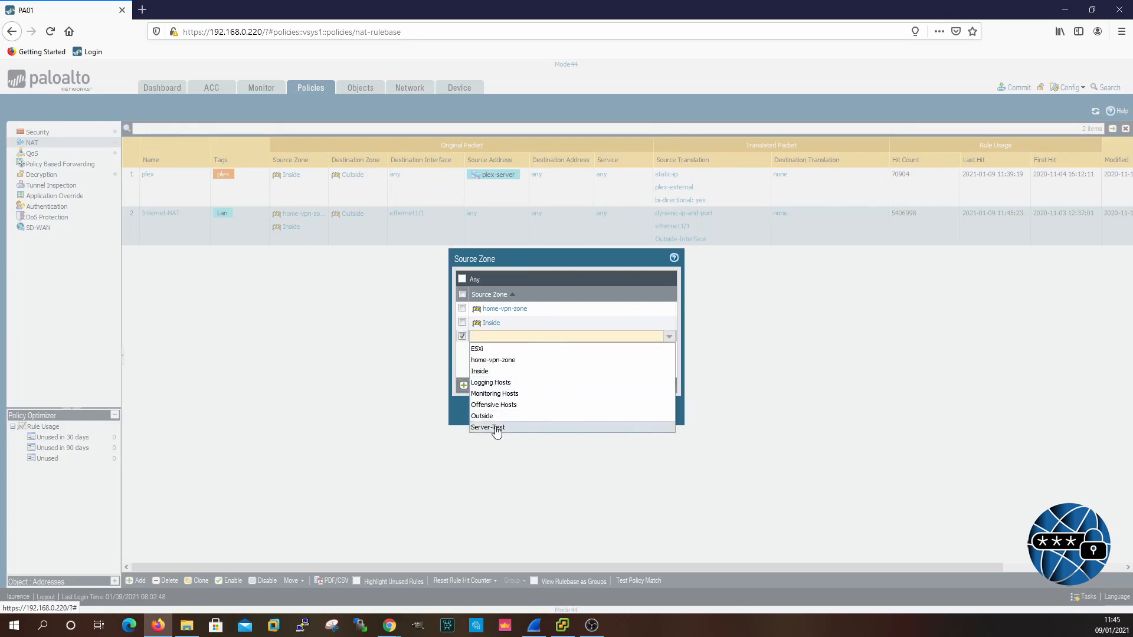
{"action": "left_click", "coordinate": [496, 429]}
{"action": "left_click", "coordinate": [603, 409]}
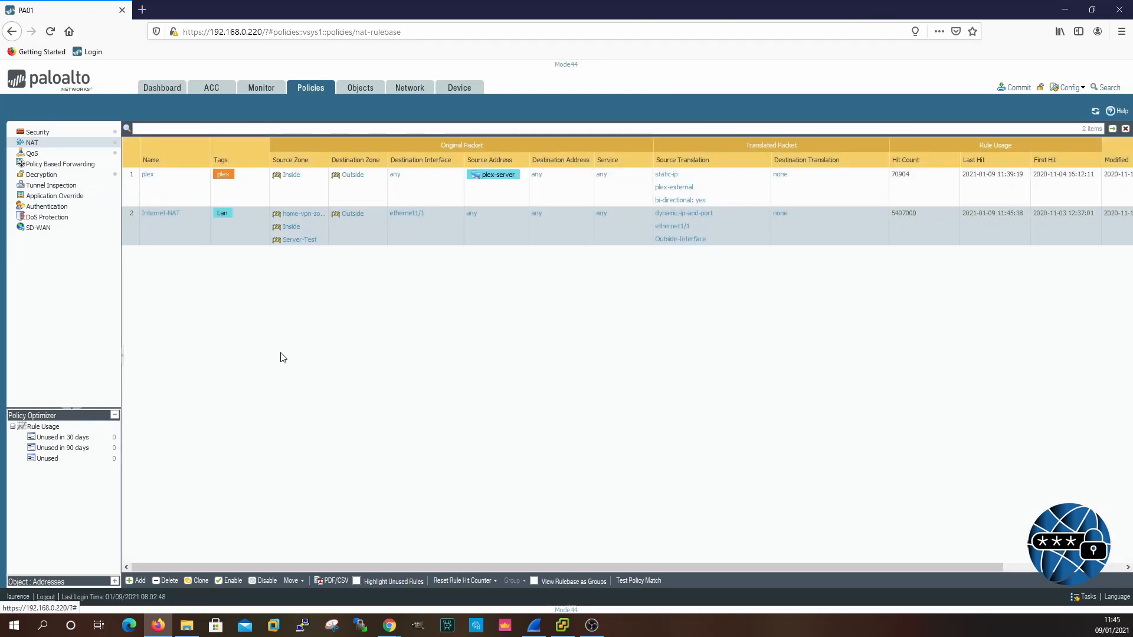
Step: Review the security policies and the DHCP server list, and switch to the vSphere Client
{"action": "left_click", "coordinate": [59, 132]}
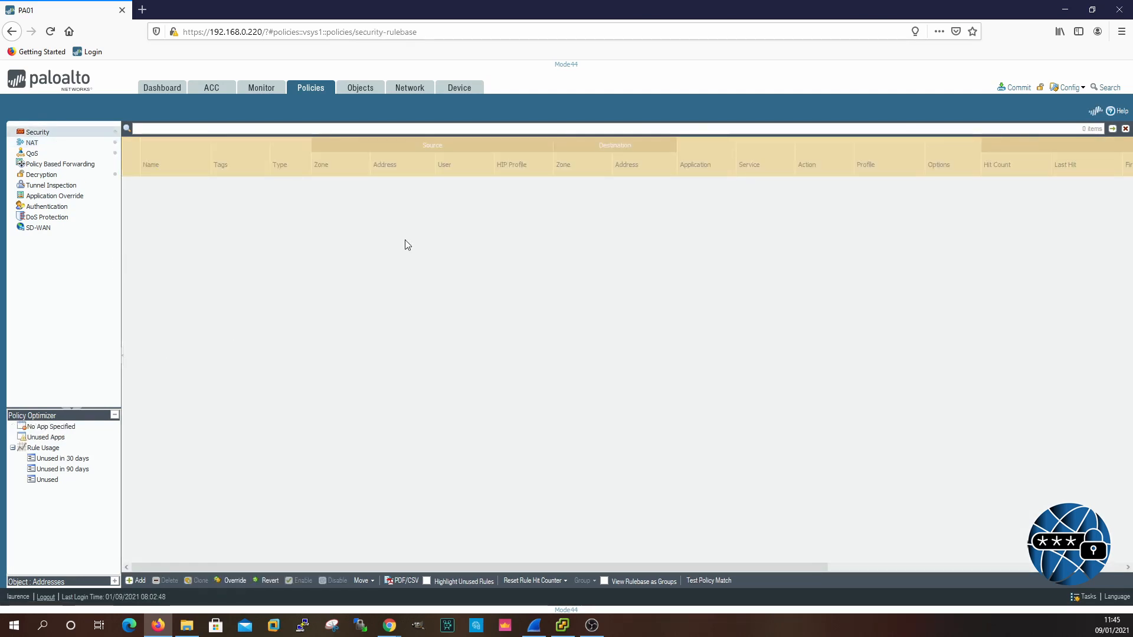
{"action": "left_click", "coordinate": [422, 85]}
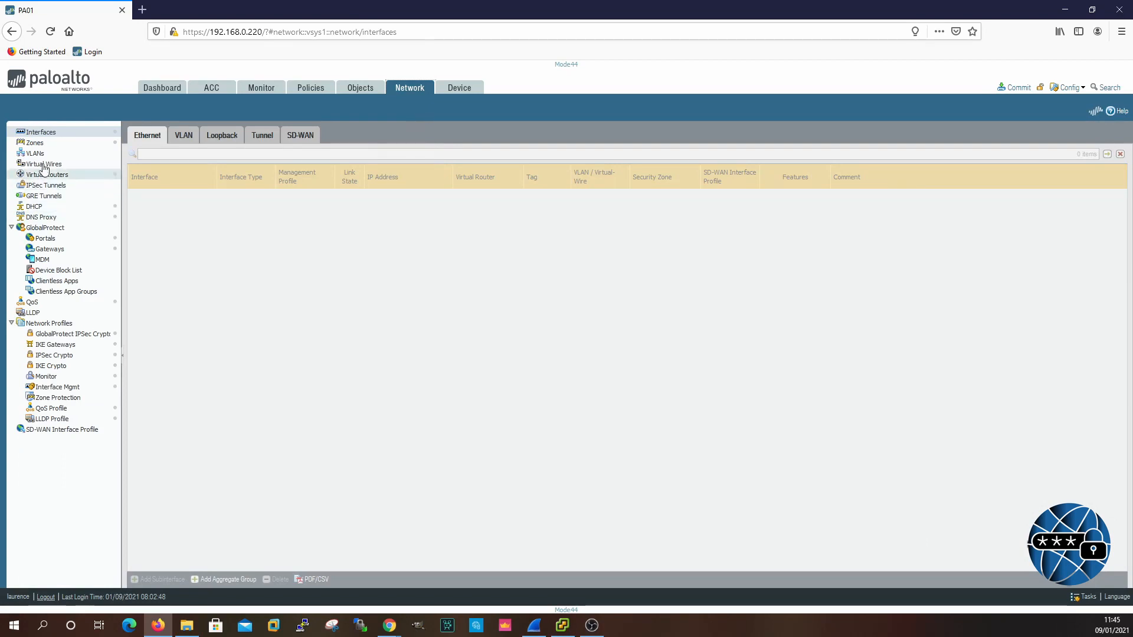
{"action": "left_click", "coordinate": [35, 206]}
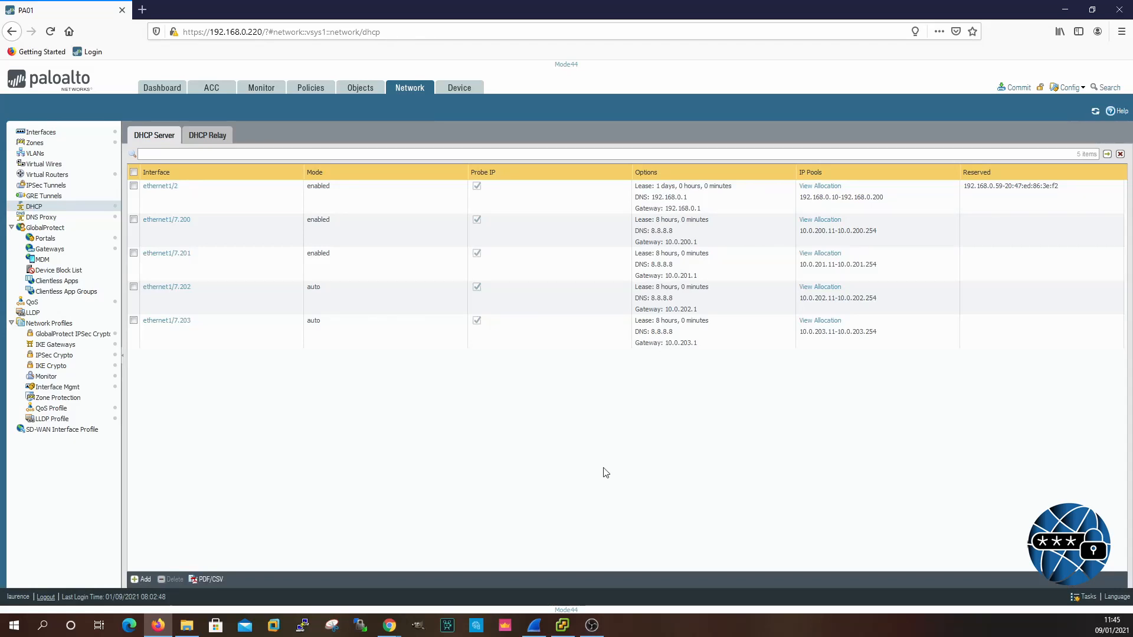
{"action": "left_click", "coordinate": [562, 625]}
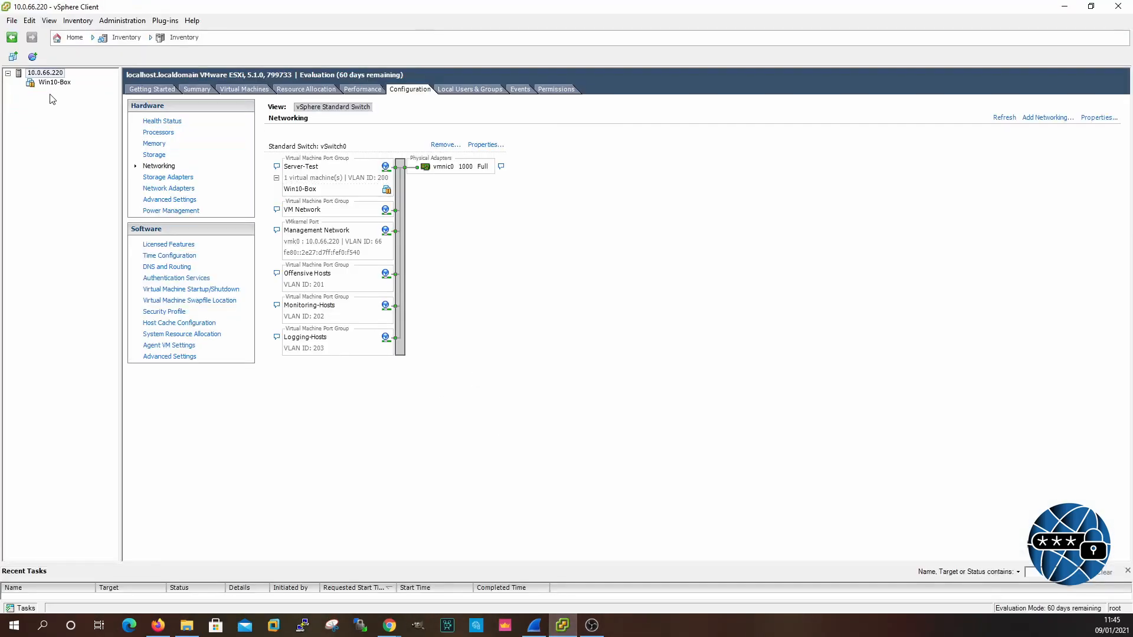
Step: Select the Win10-Box VM, and in the Palo Alto web interface commit all pending configuration changes
{"action": "left_click", "coordinate": [54, 83]}
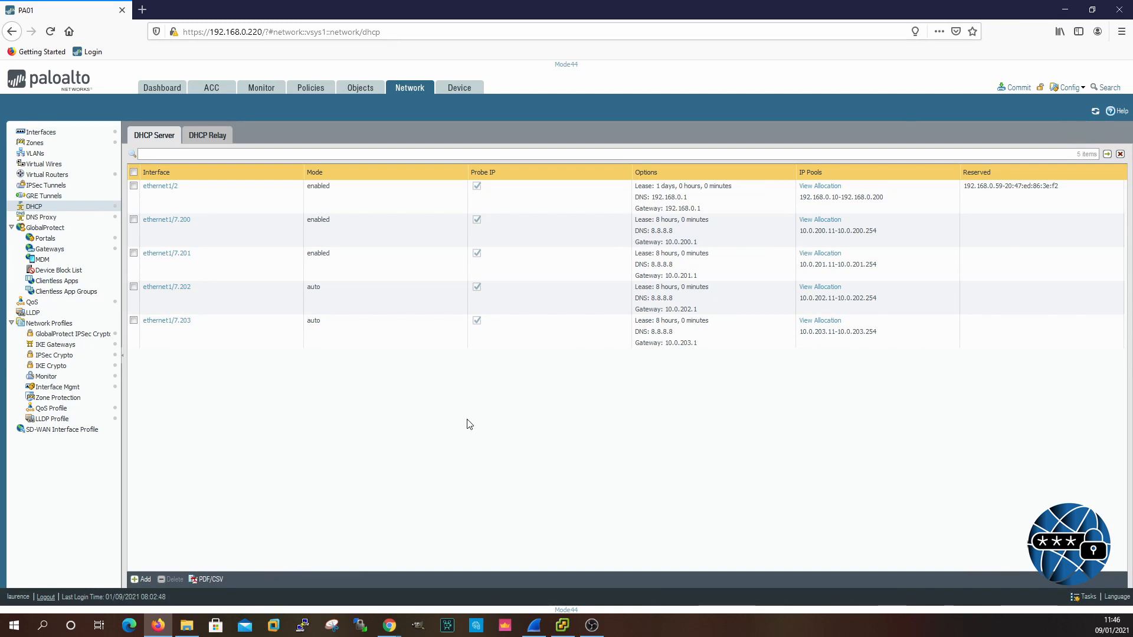
{"action": "left_click", "coordinate": [1019, 89]}
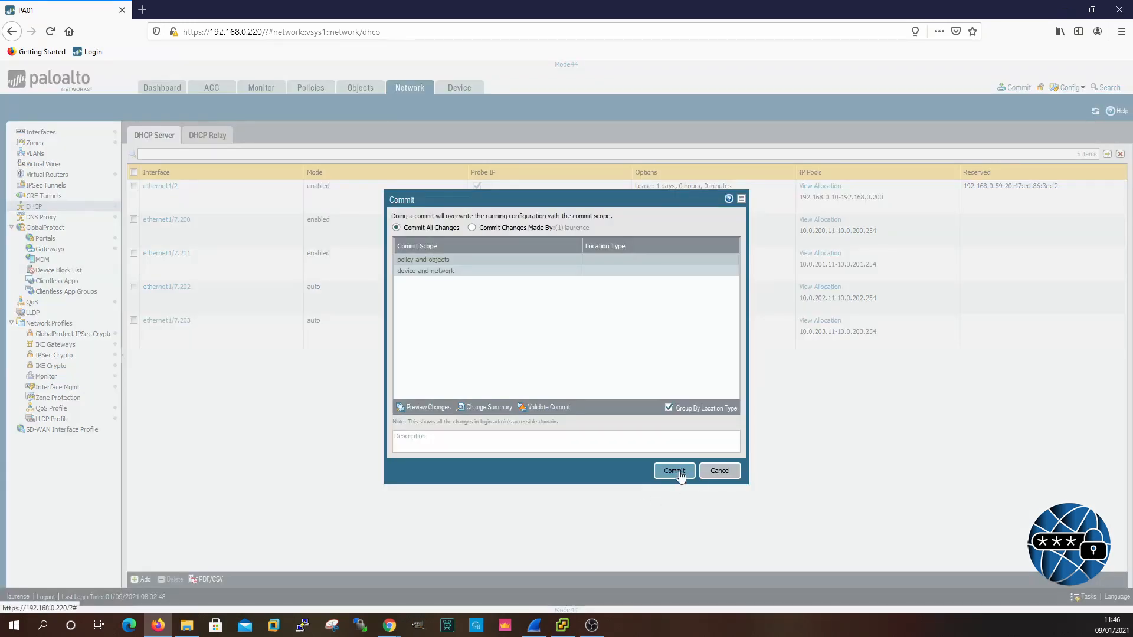
{"action": "left_click", "coordinate": [679, 472]}
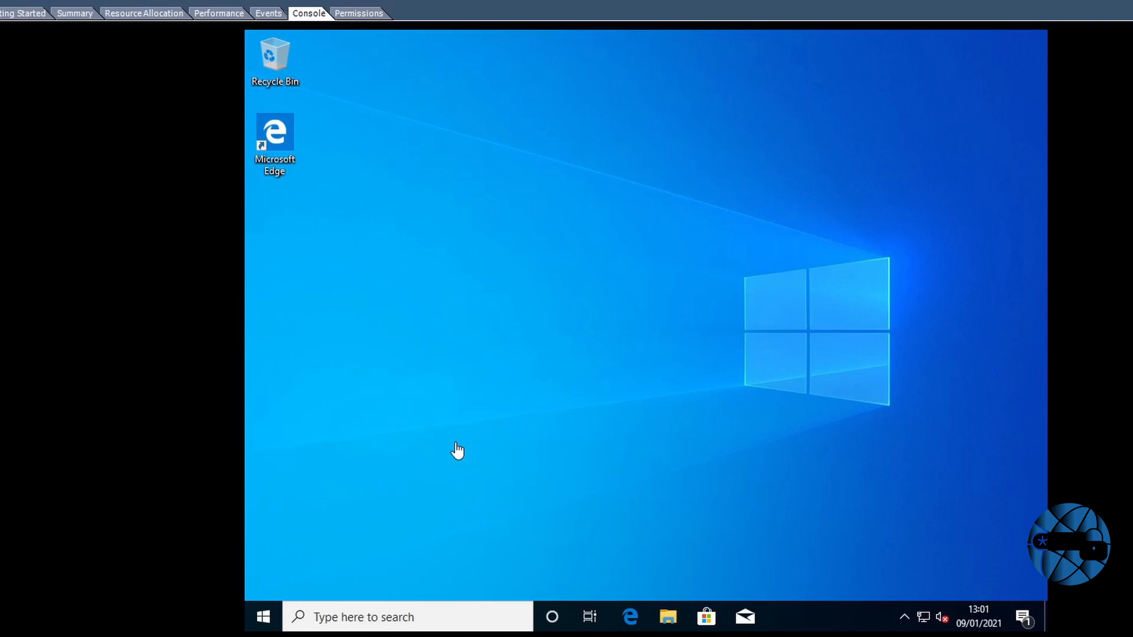
Step: Open a Command Prompt in the Win10-Box console and run ipconfig to check the VM's IP configuration
{"action": "key", "text": "super"}
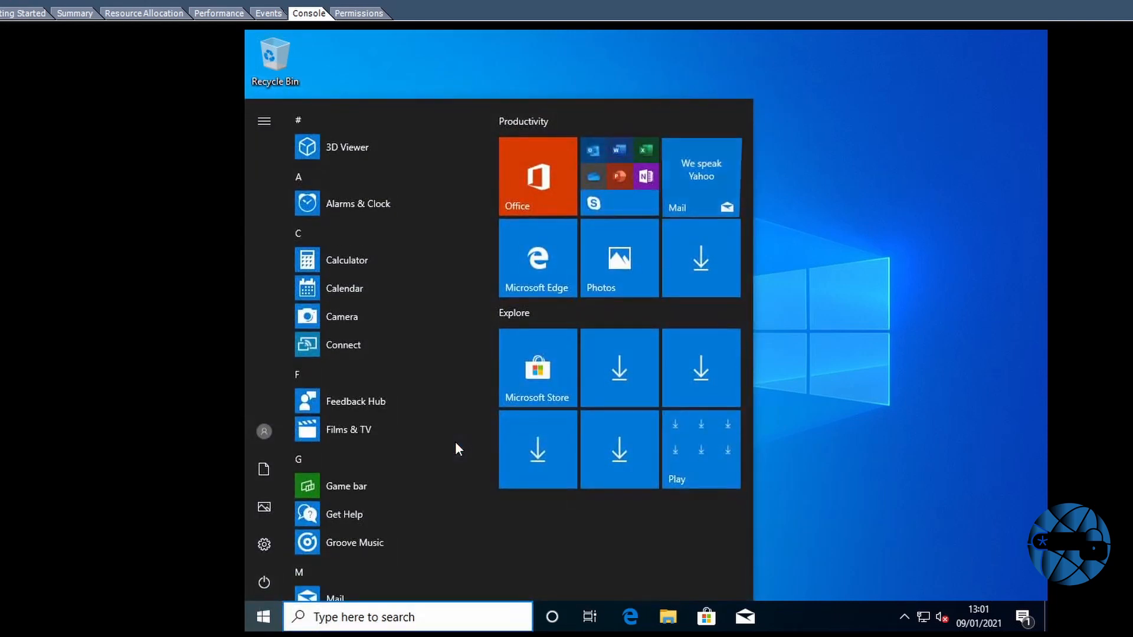
{"action": "type", "text": "cmd"}
{"action": "key", "text": "Return"}
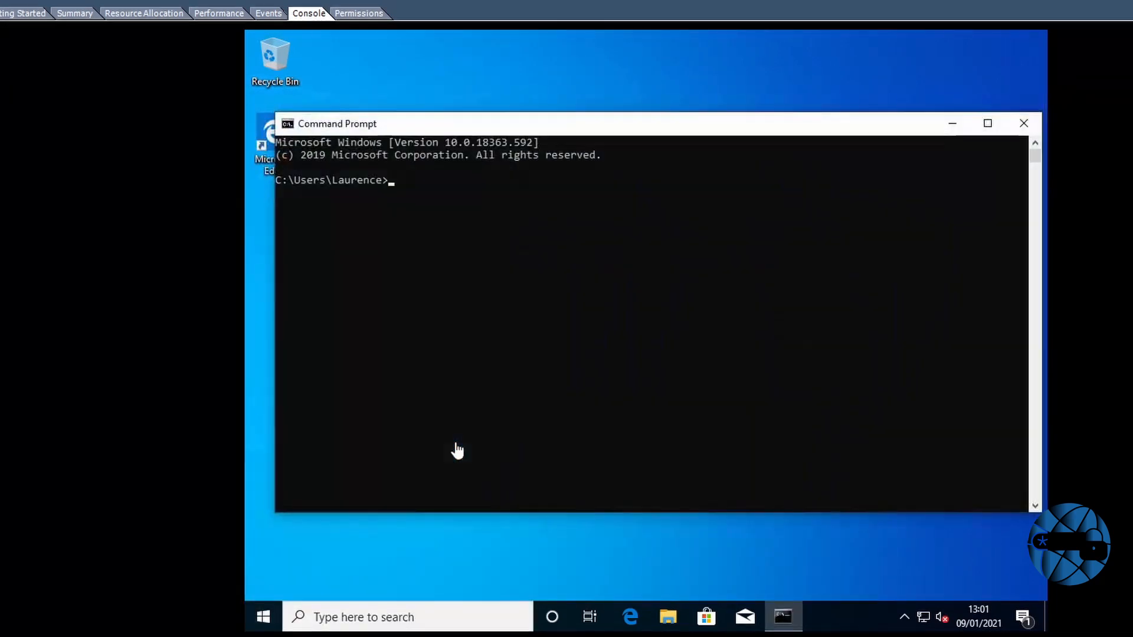
{"action": "type", "text": "ipconfig"}
{"action": "key", "text": "Return"}
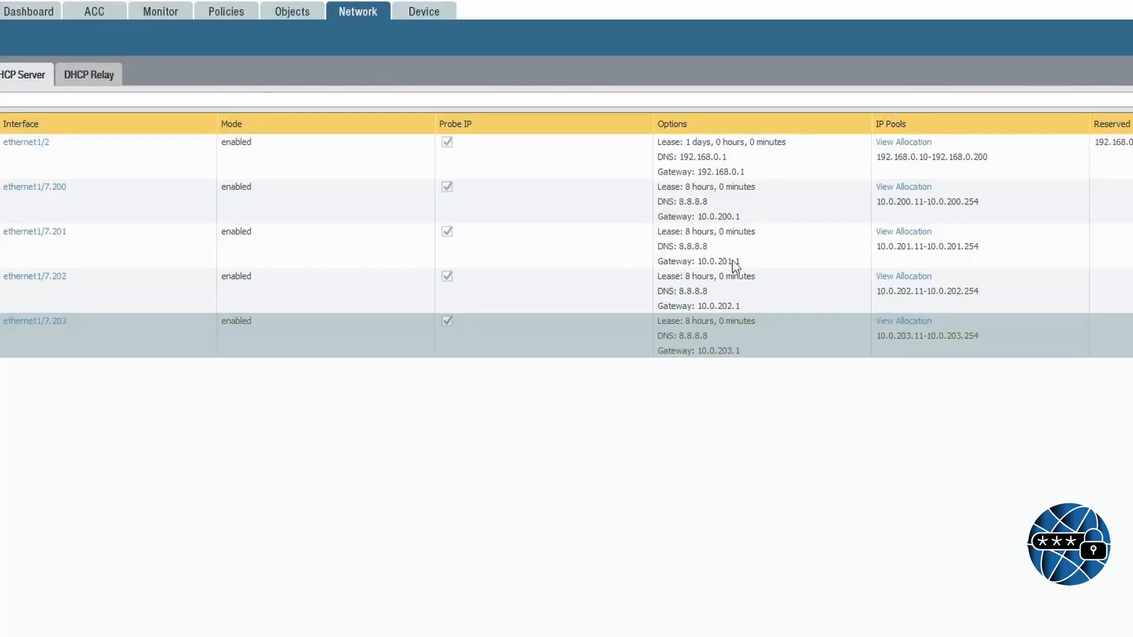
Step: In the Palo Alto DHCP server list, check the IP pool allocation of ethernet1/7.200, and switch back to the Win10-Box console
{"action": "left_click", "coordinate": [909, 187]}
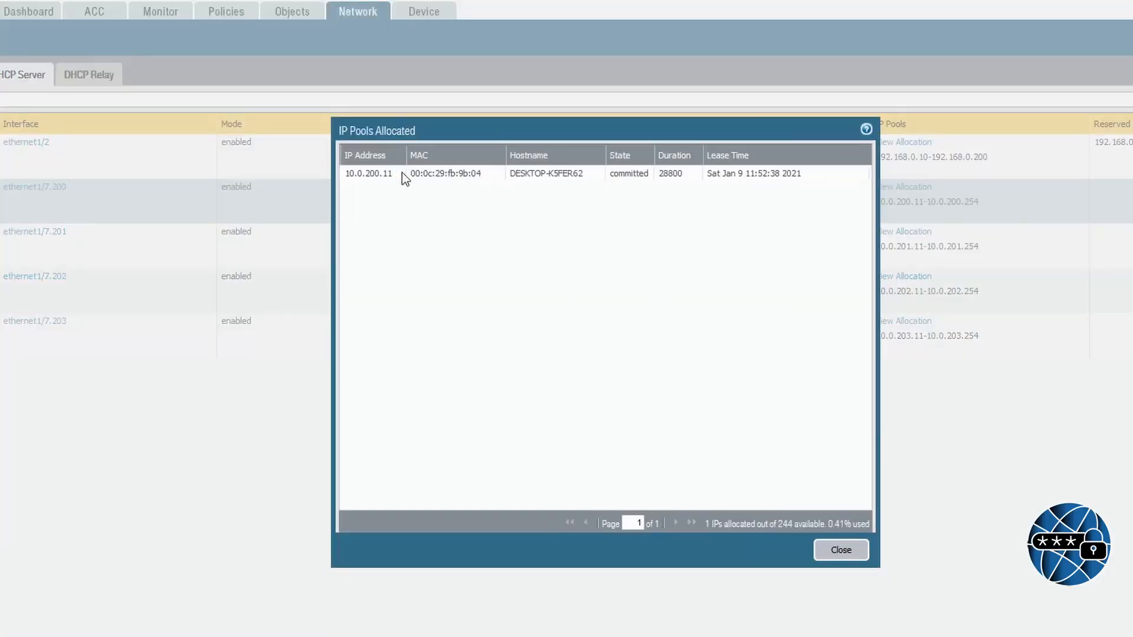
{"action": "left_click", "coordinate": [839, 548]}
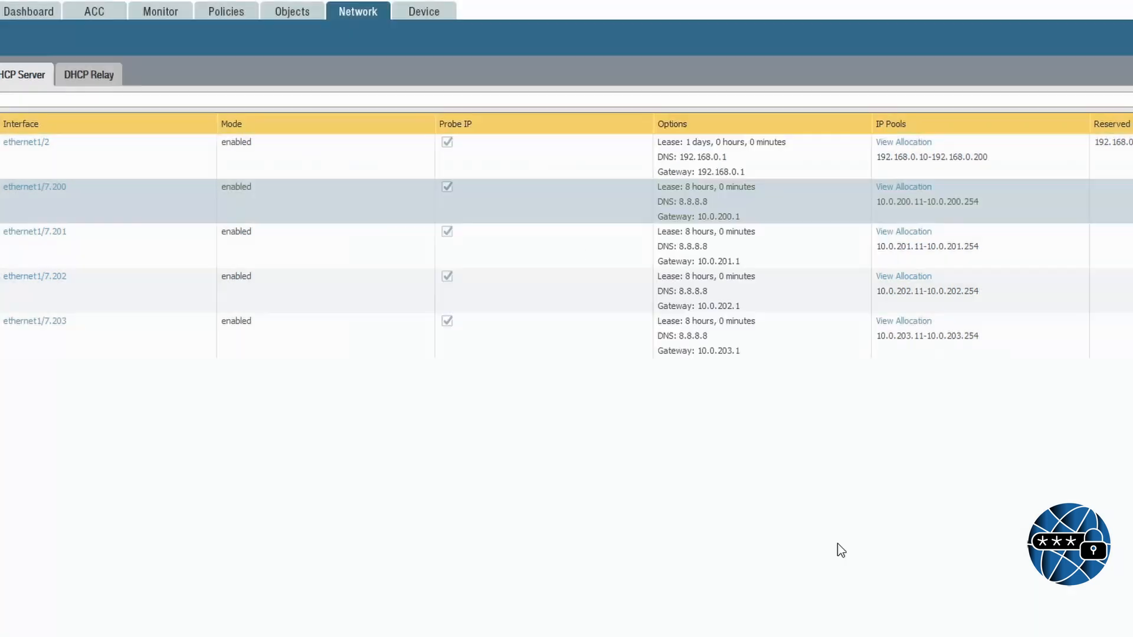
{"action": "mouse_move", "coordinate": [561, 636]}
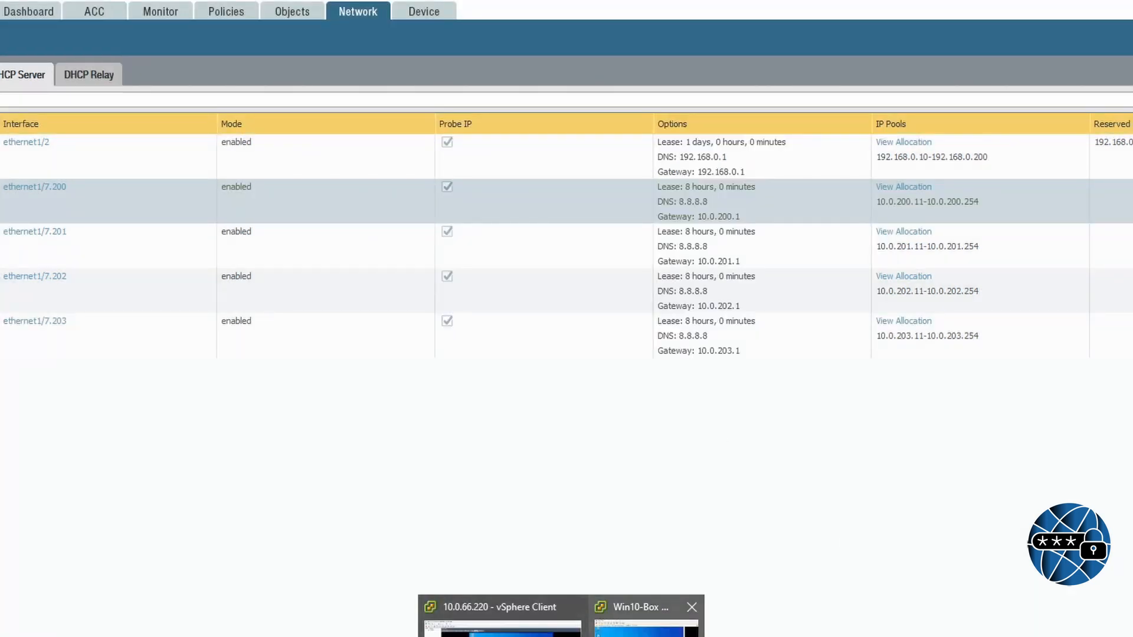
{"action": "left_click", "coordinate": [640, 626]}
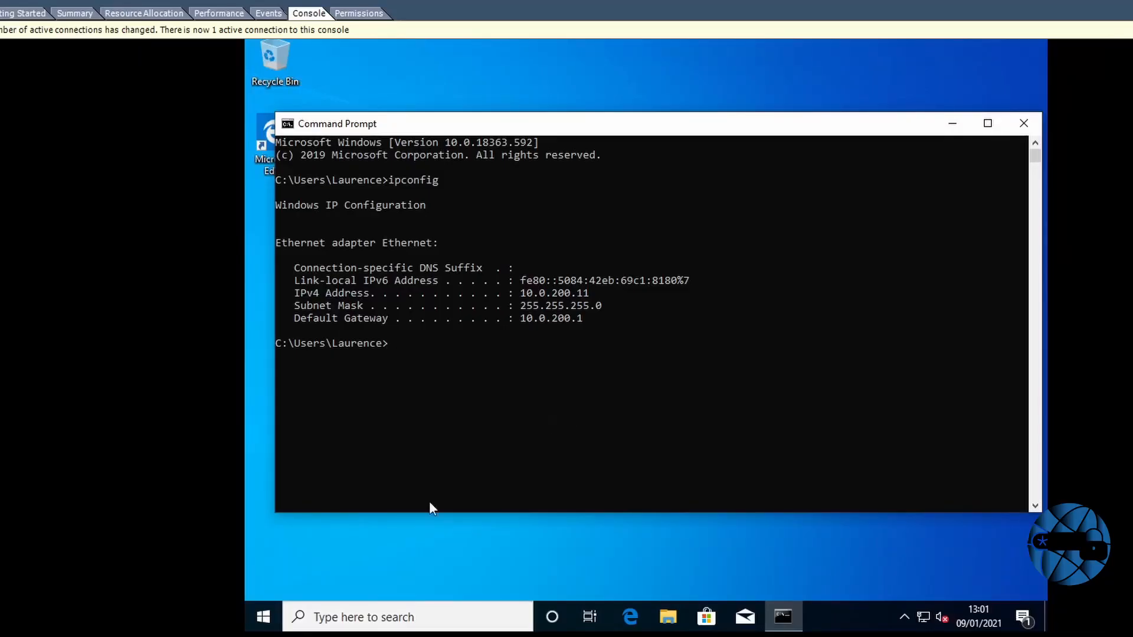
Step: Test the VM's internet access in Microsoft Edge by accepting the start page's privacy notice and browsing the news feed, and close all tabs
{"action": "left_click", "coordinate": [631, 617]}
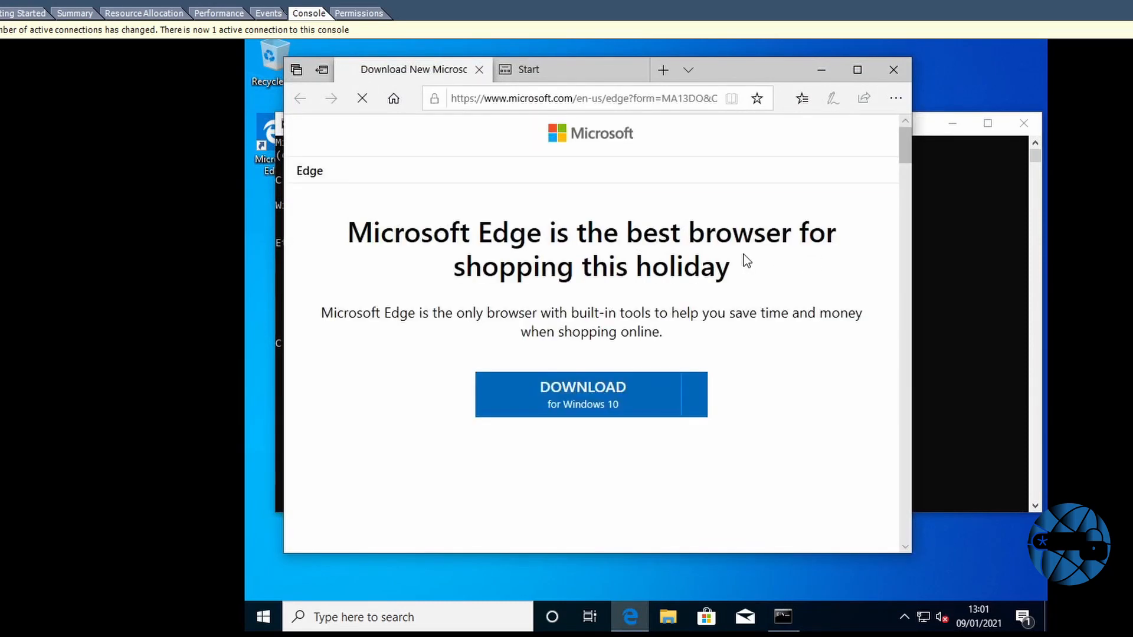
{"action": "left_click", "coordinate": [551, 72]}
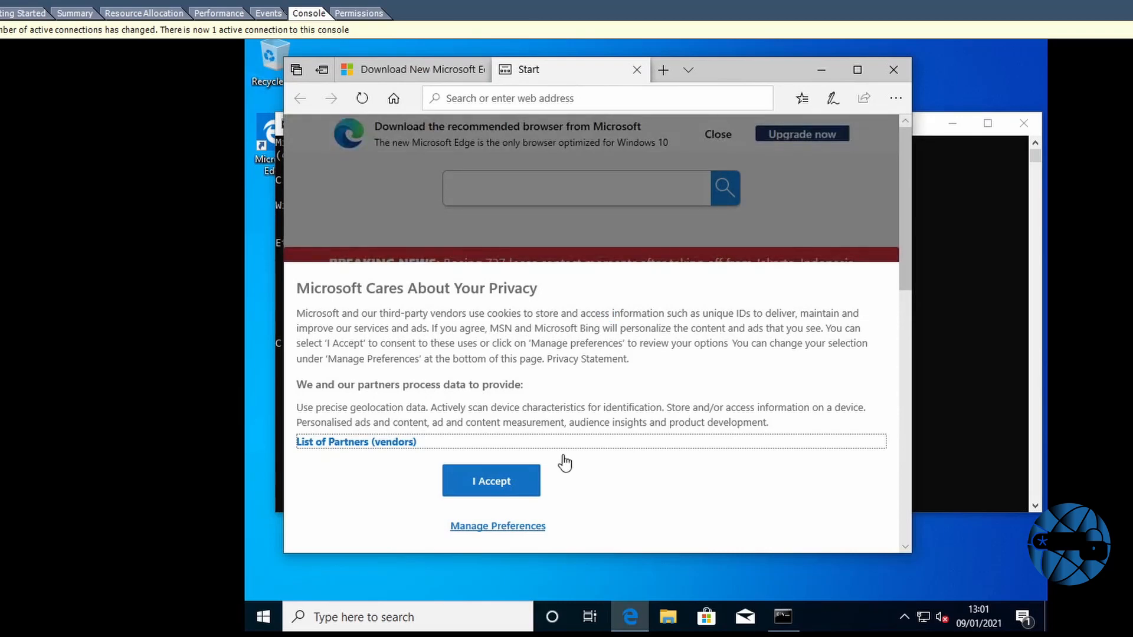
{"action": "left_click", "coordinate": [513, 480]}
{"action": "scroll", "coordinate": [685, 416], "scroll_direction": "down", "scroll_amount": 3}
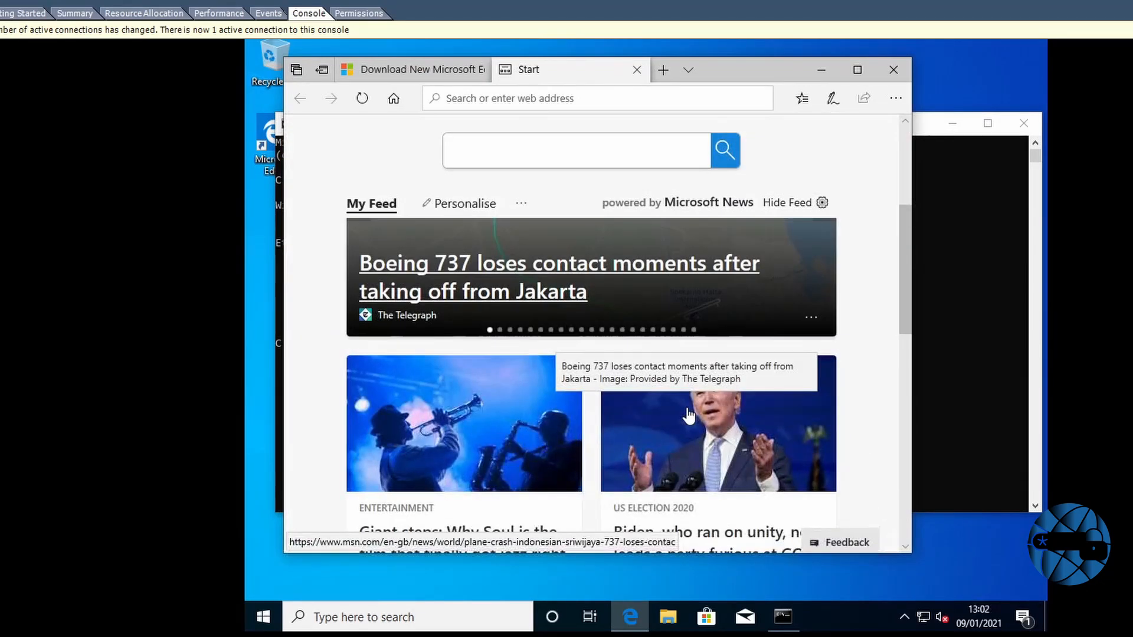
{"action": "scroll", "coordinate": [679, 407], "scroll_direction": "down", "scroll_amount": 3}
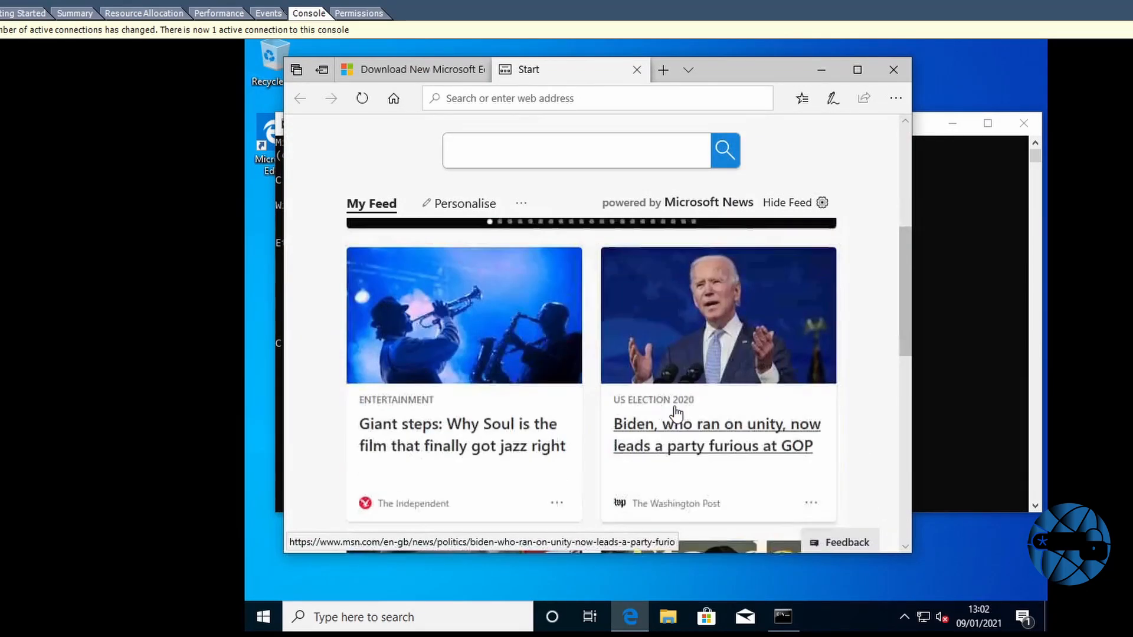
{"action": "scroll", "coordinate": [752, 449], "scroll_direction": "down", "scroll_amount": 3}
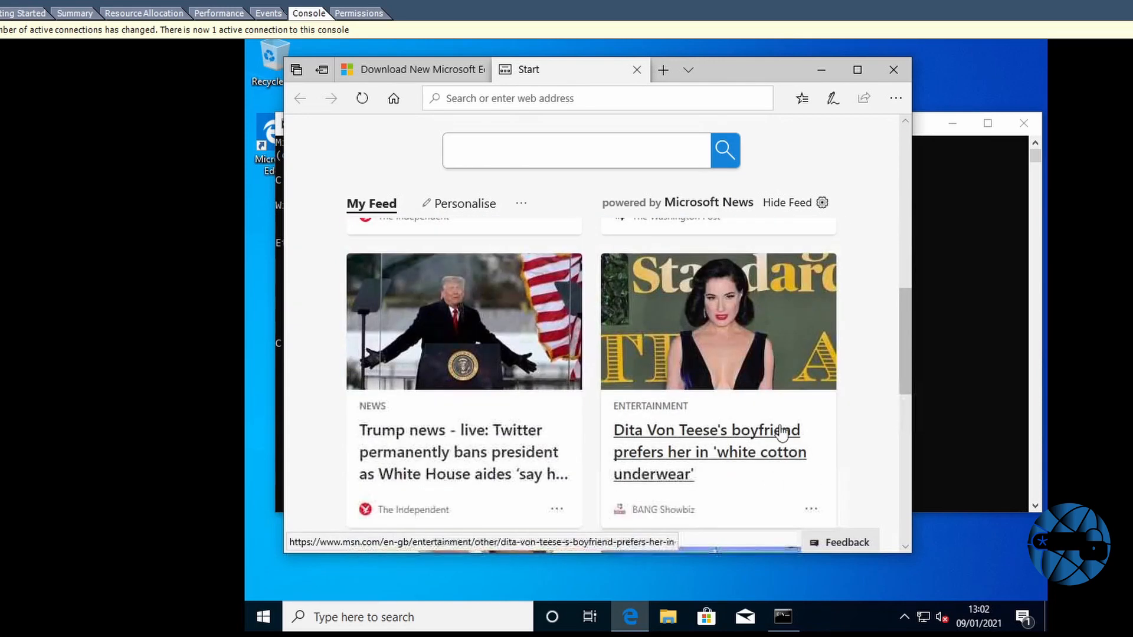
{"action": "left_click", "coordinate": [894, 71]}
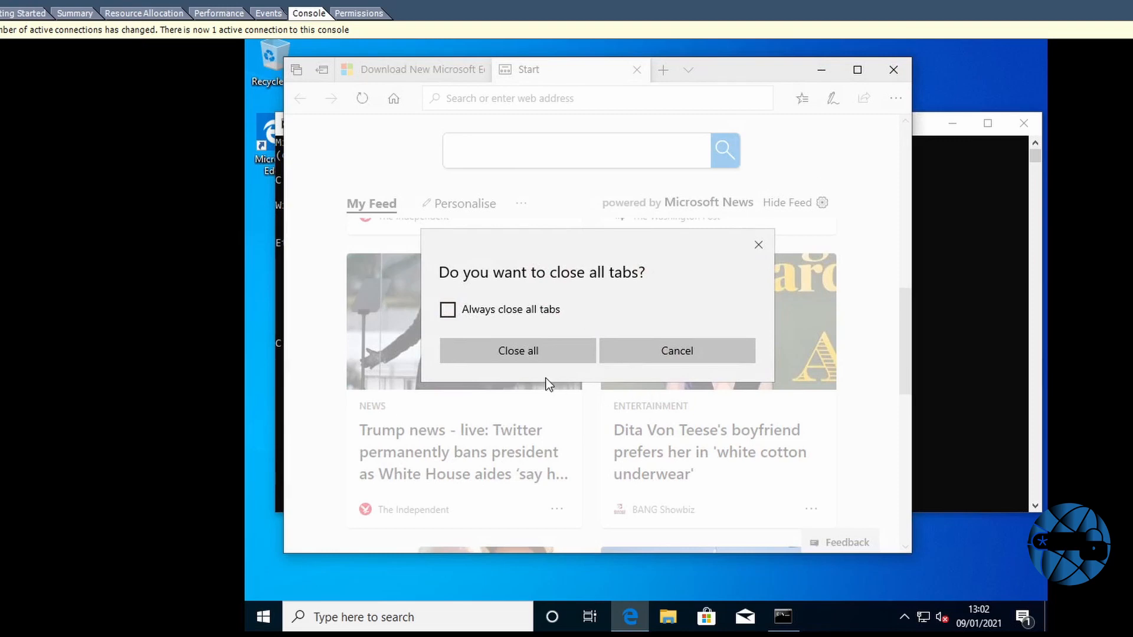
{"action": "left_click", "coordinate": [525, 356]}
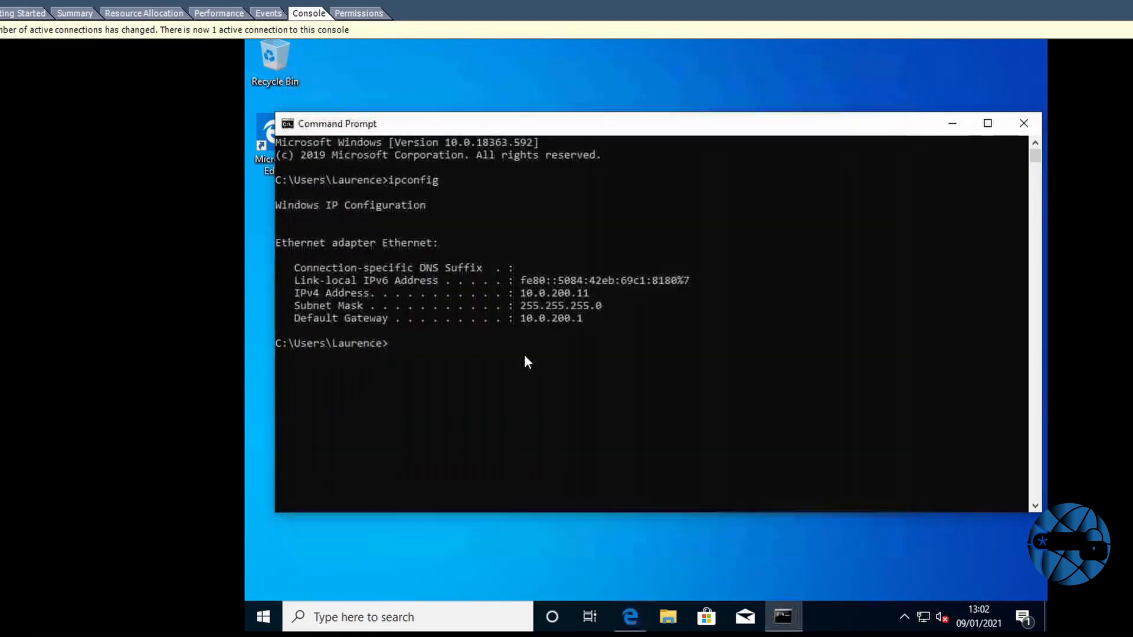